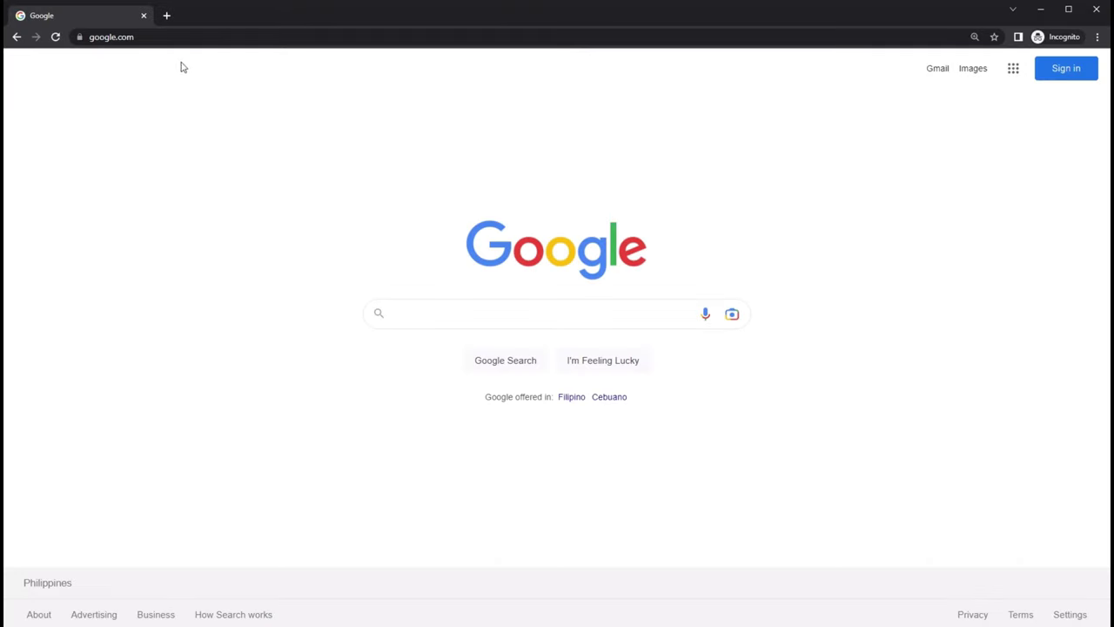
Search Google for 'round neck basketball jersey template' and show image results
left_click(186, 37)
type("round neck basketball jersey")
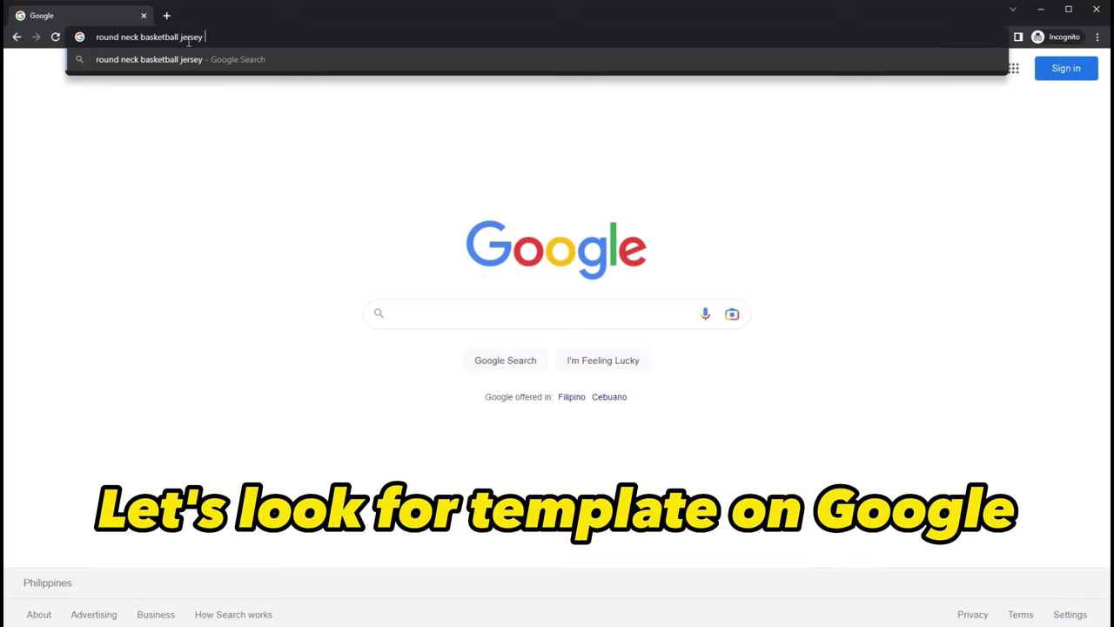
type("template")
key("Return")
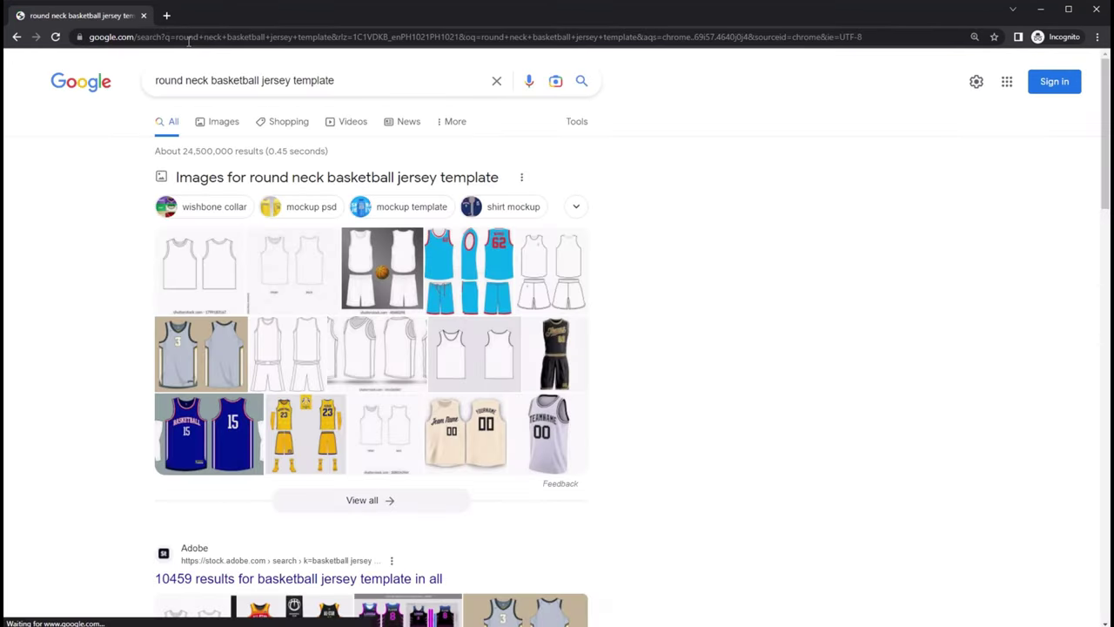
left_click(232, 131)
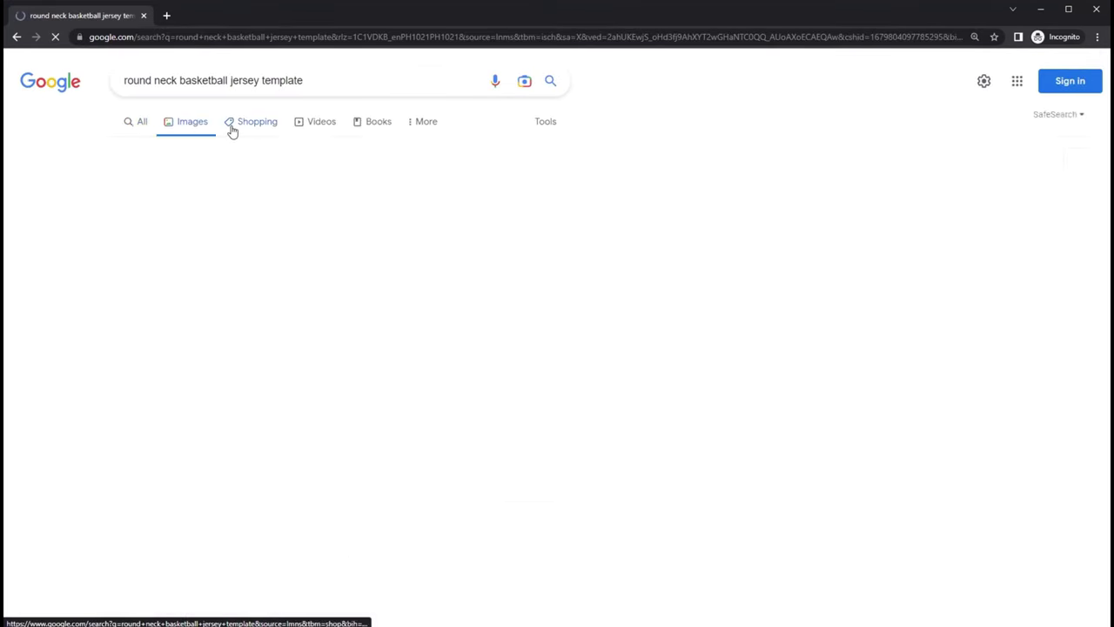
Copy the black Shutterstock front-and-back jersey image and return to Photoshop
scroll(843, 282, "down", 2)
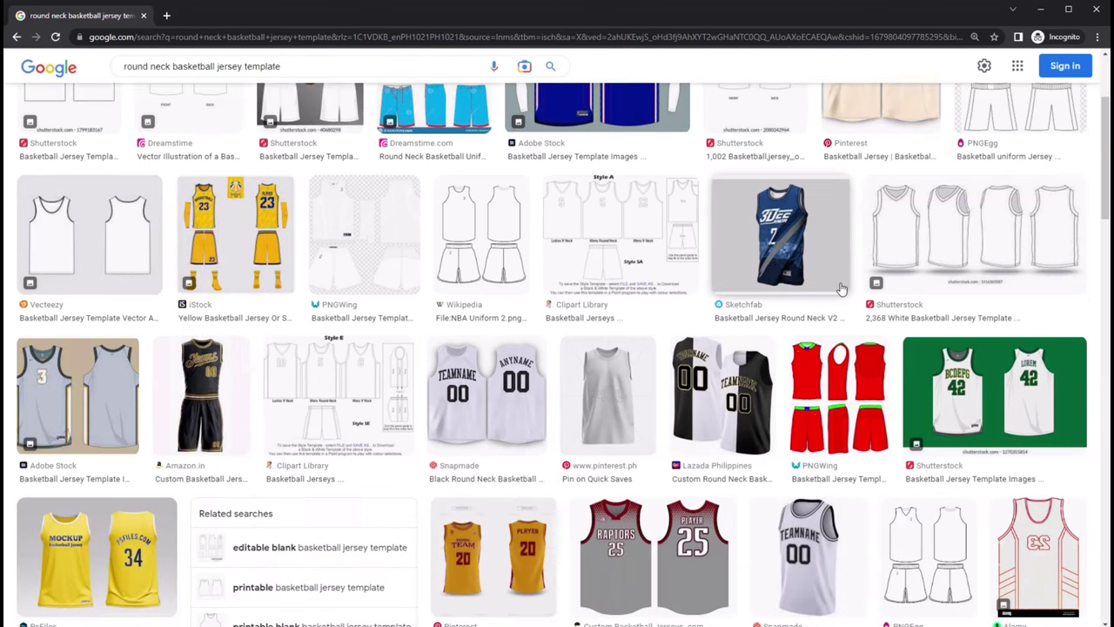
scroll(842, 283, "down", 2)
scroll(843, 283, "down", 1)
scroll(843, 283, "down", 2)
scroll(783, 287, "up", 1)
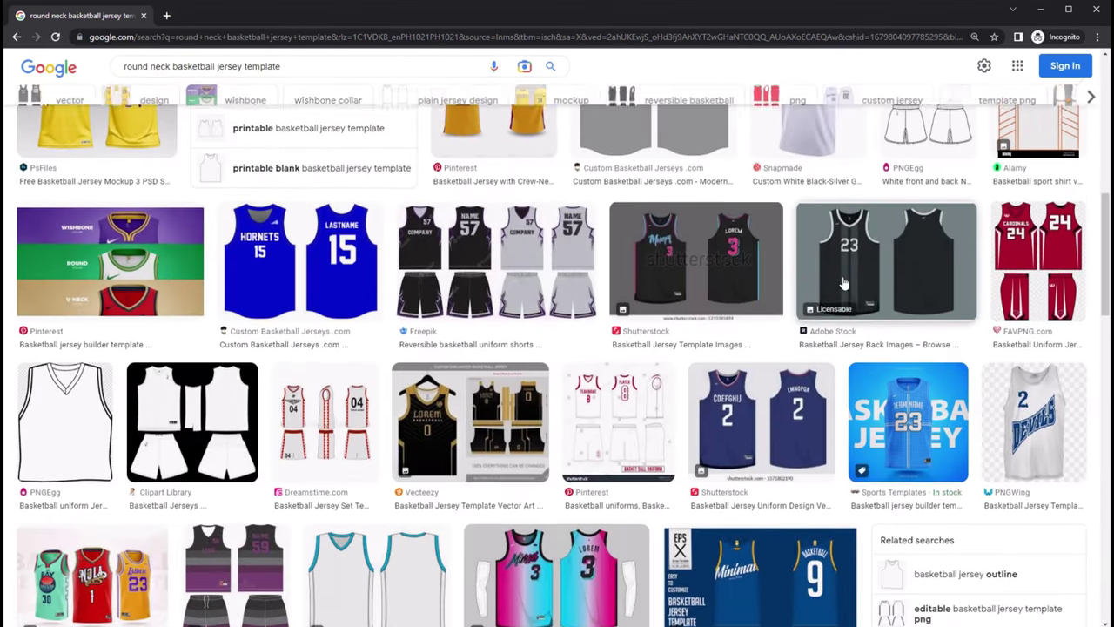
scroll(739, 287, "up", 1)
left_click(687, 348)
right_click(873, 221)
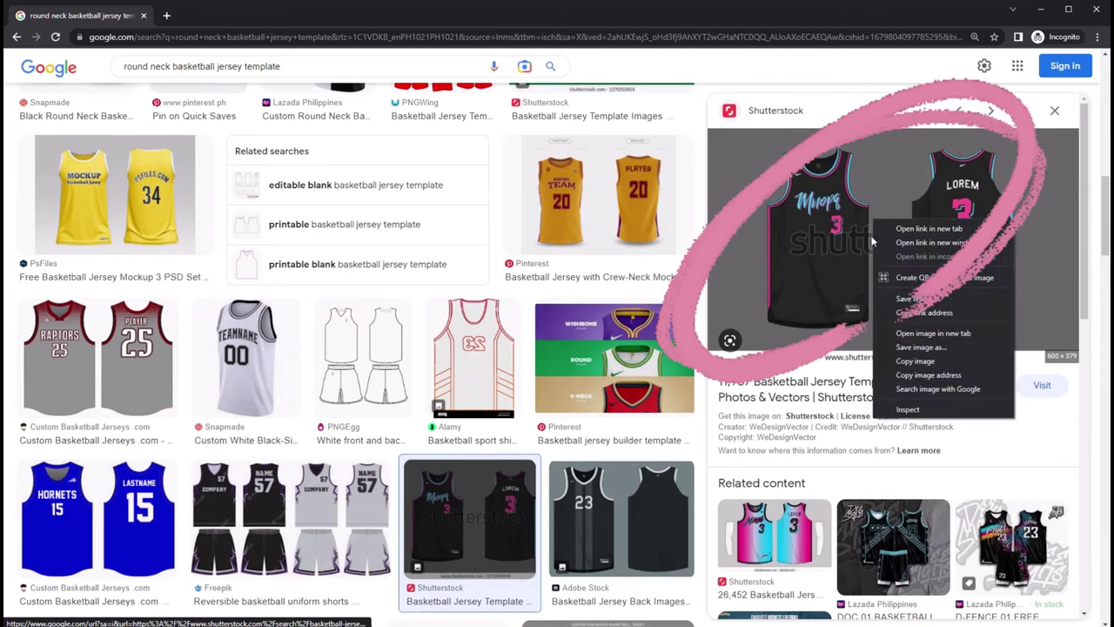
left_click(909, 360)
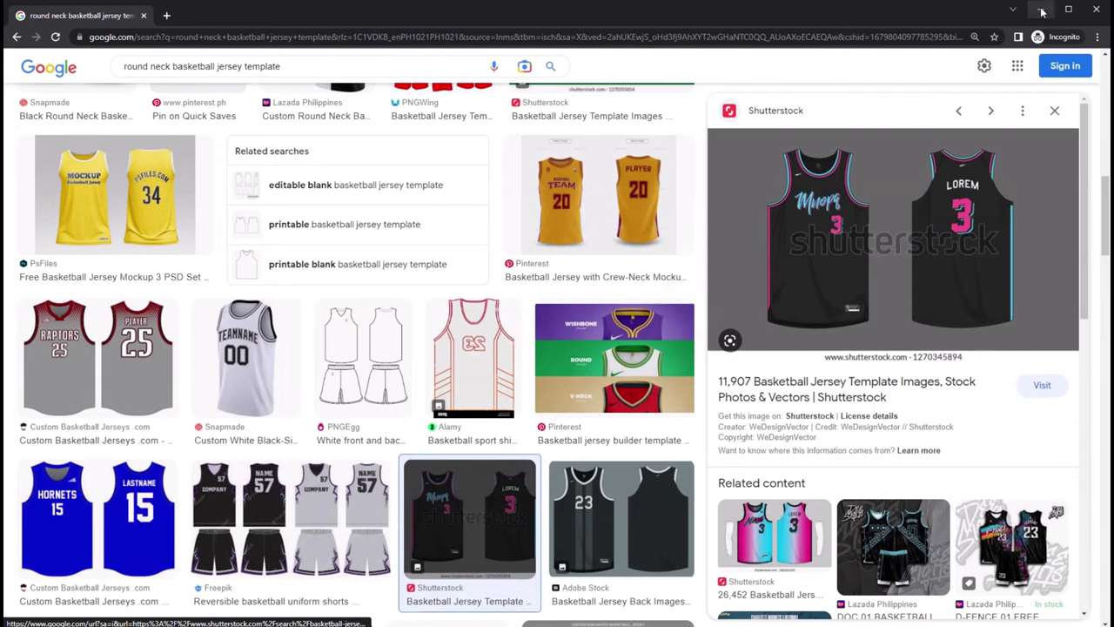
key("alt+Tab")
Paste the jersey image and enlarge it to nearly fill the canvas
key("ctrl+v")
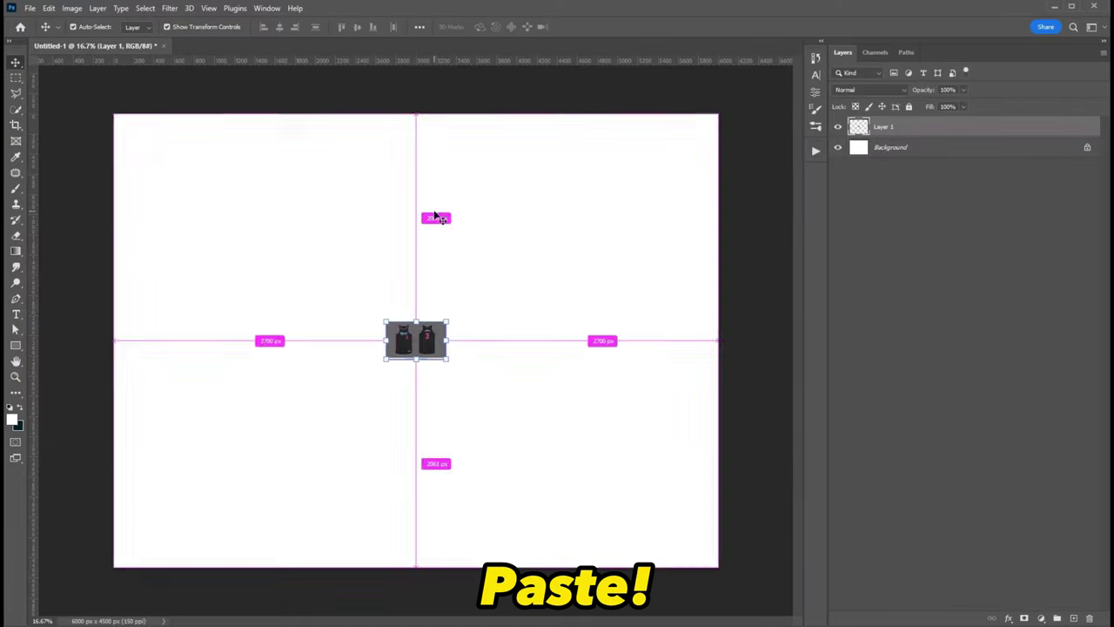
left_click_drag(444, 322, 769, 113)
left_click_drag(574, 249, 589, 254)
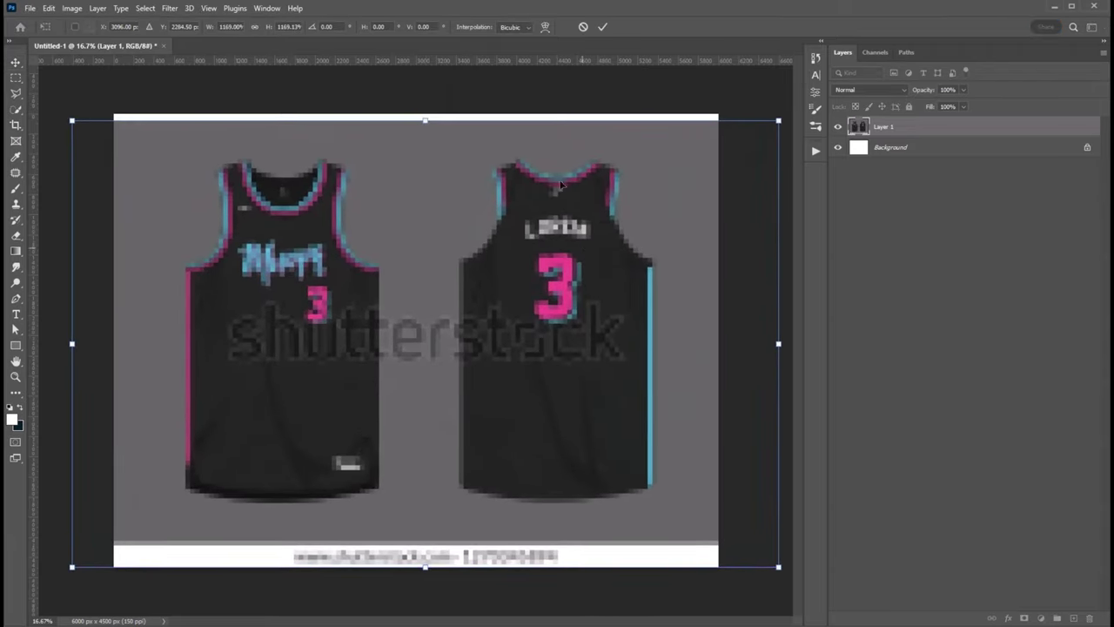
key("Return")
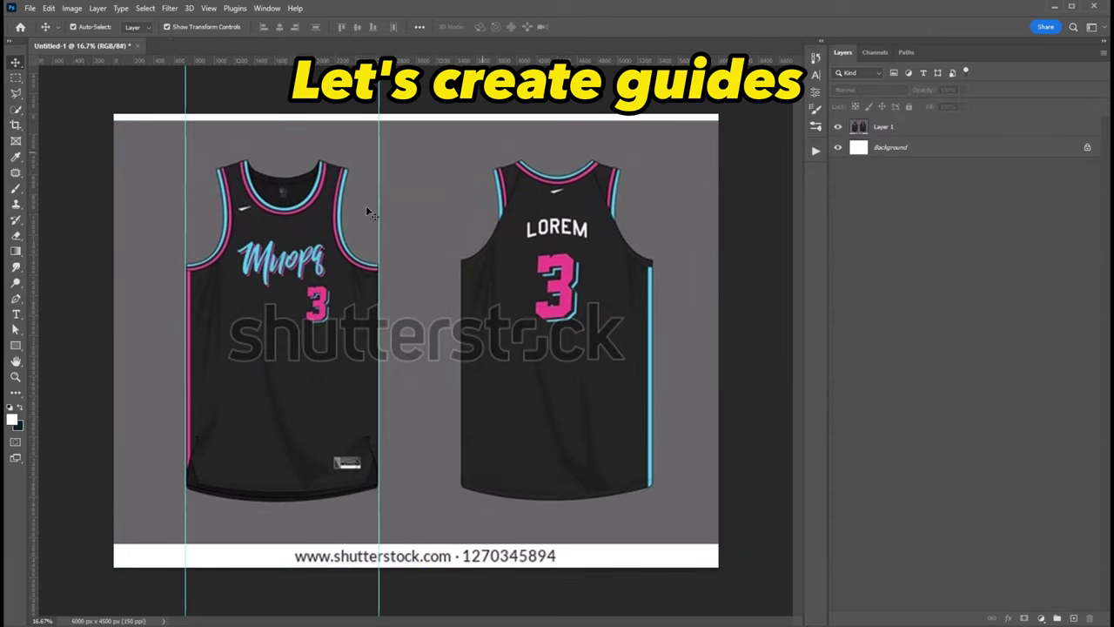
Add horizontal and vertical guides across the jerseys and an empty new layer
left_click_drag(370, 489, 370, 493)
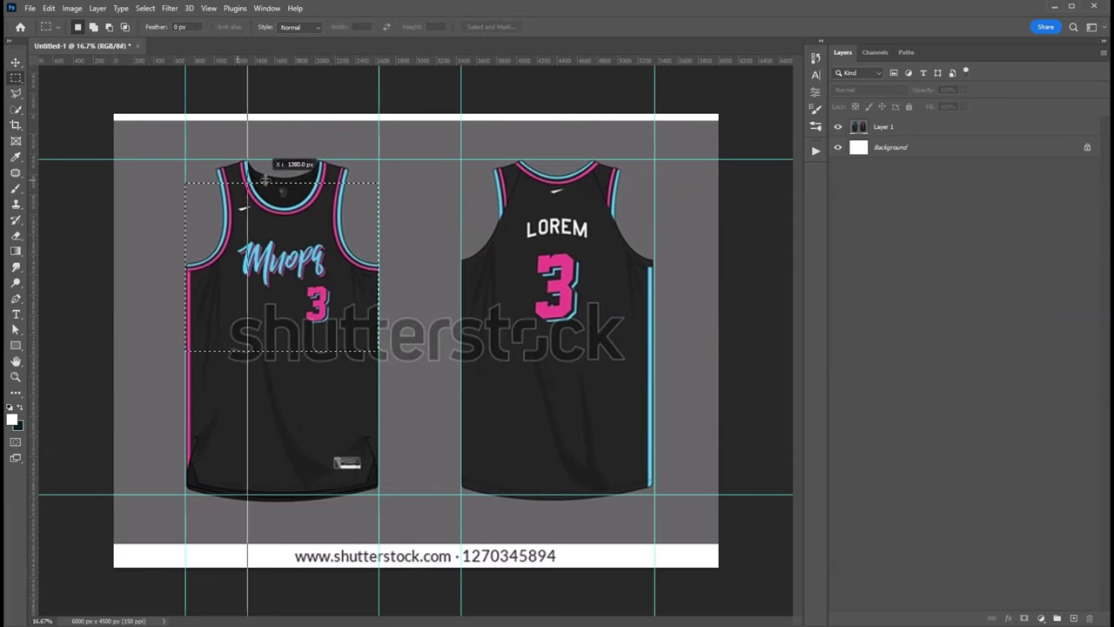
left_click_drag(263, 178, 281, 179)
key("ctrl+d")
left_click(1073, 617)
With the Pen in Shape mode and no fill, trace the front jersey's left half
key("p")
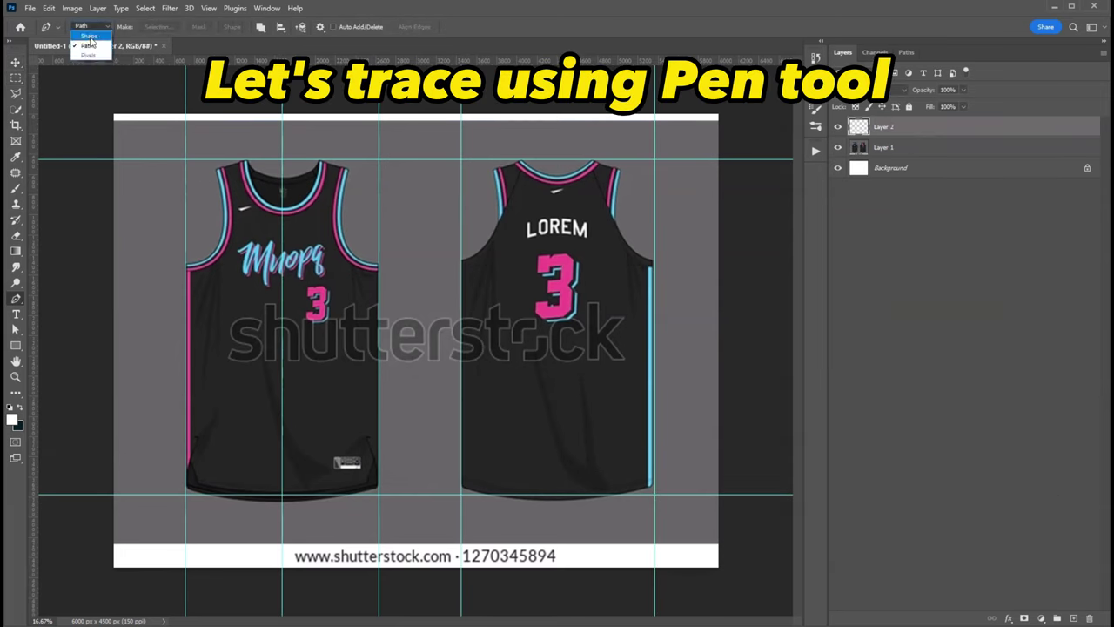
left_click(89, 36)
left_click(139, 26)
left_click(106, 80)
scroll(331, 202, "up", 1)
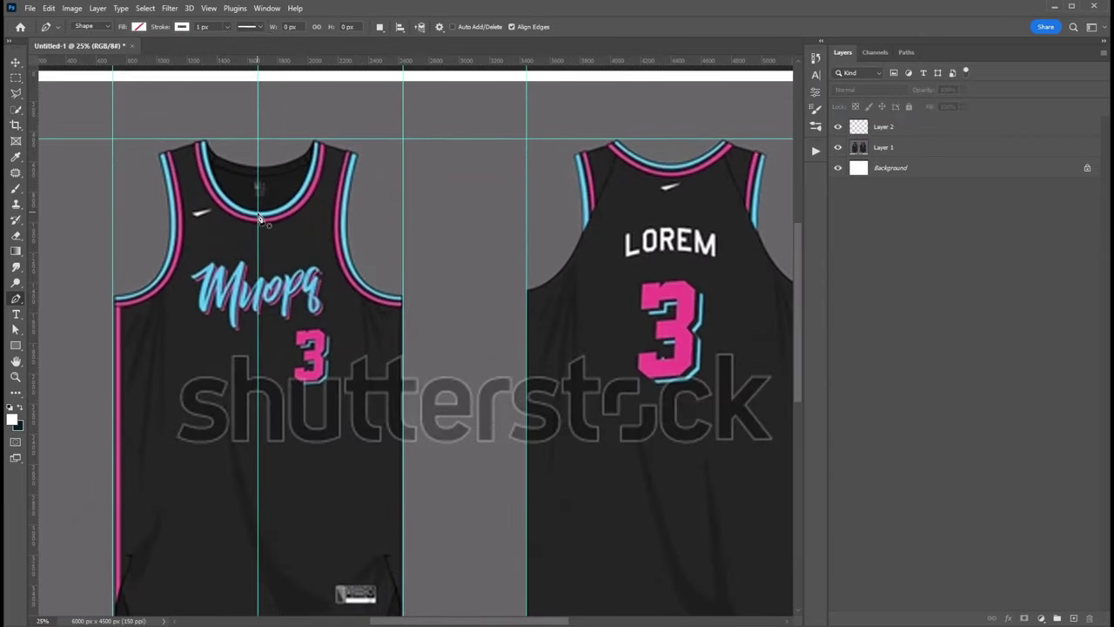
left_click(259, 217)
left_click(206, 144)
left_click_drag(203, 280, 120, 278)
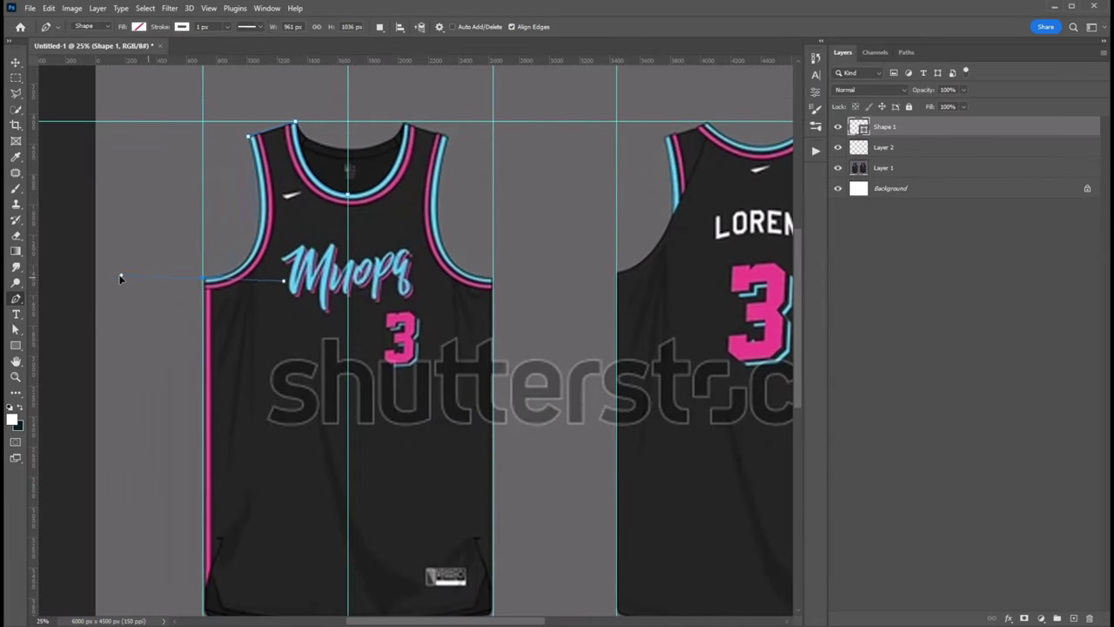
left_click_drag(403, 331, 467, 233)
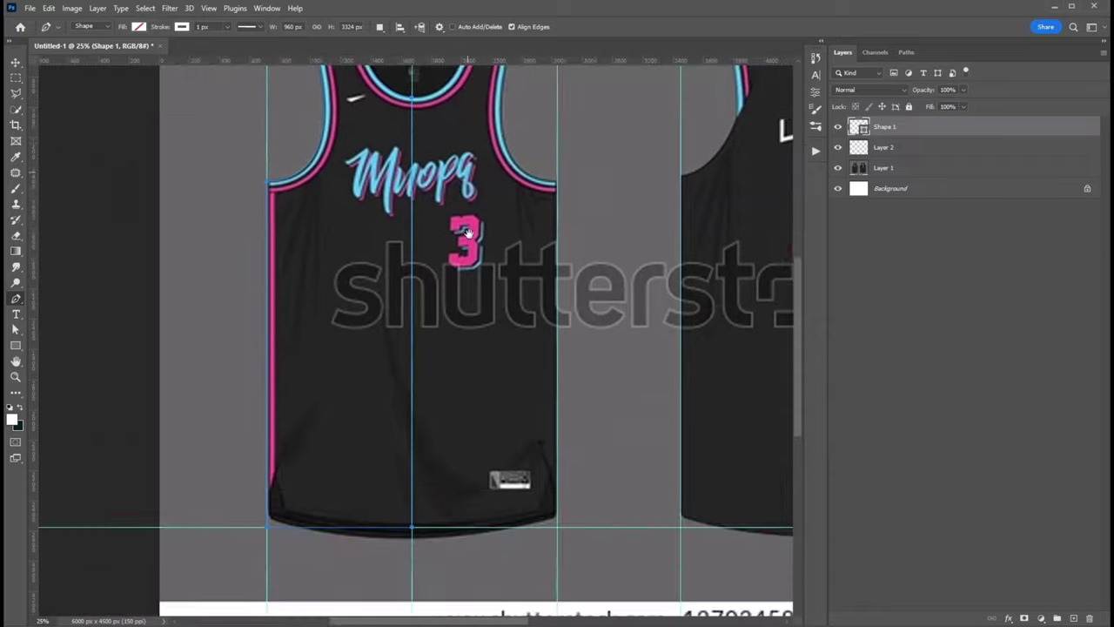
Fill the half dark navy, mirror a copy onto the right, and merge into one front shape
left_click(139, 26)
left_click(109, 52)
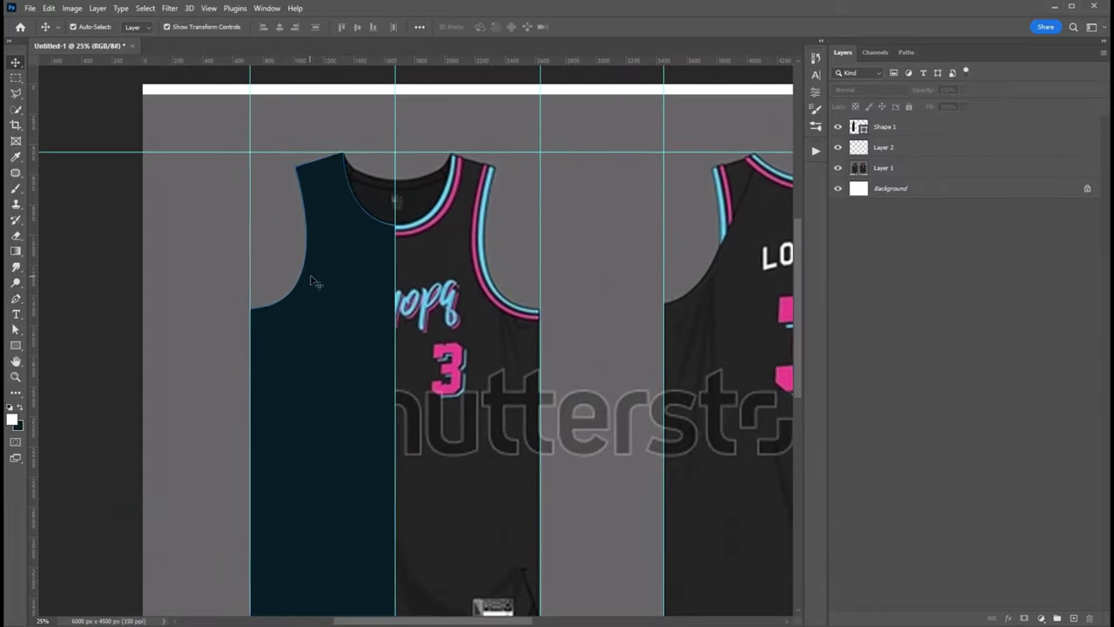
key("v")
key("ctrl+alt+t")
right_click(334, 275)
left_click(397, 485)
left_click_drag(314, 374, 458, 374)
left_click(884, 147, "shift")
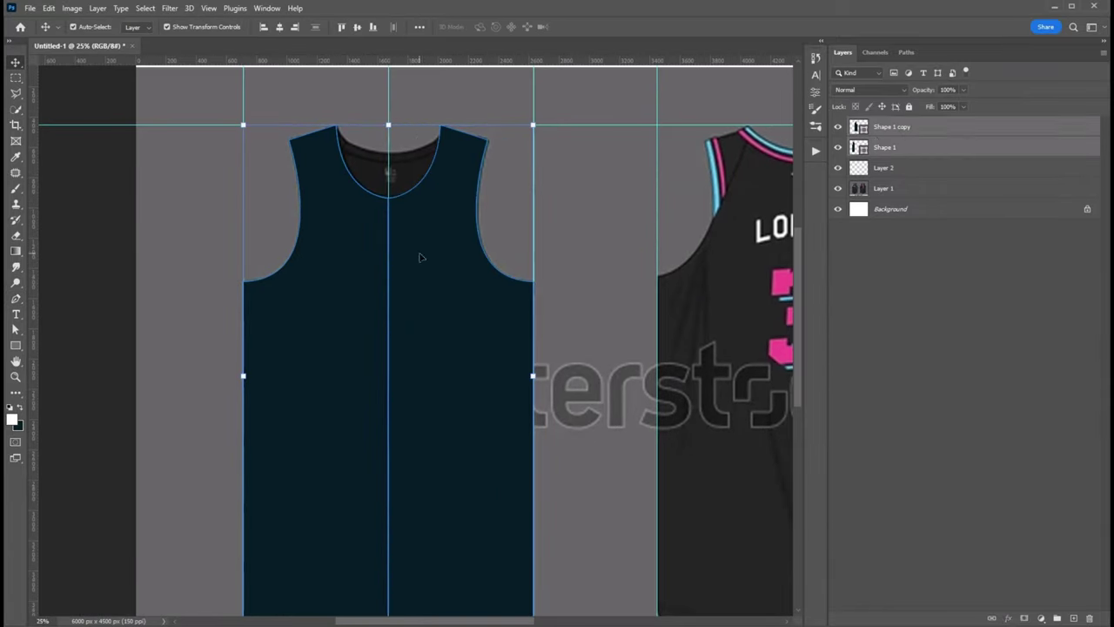
right_click(880, 144)
left_click(940, 472)
Add a vertical guide at the back jersey's centre for tracing its half
left_click(883, 167)
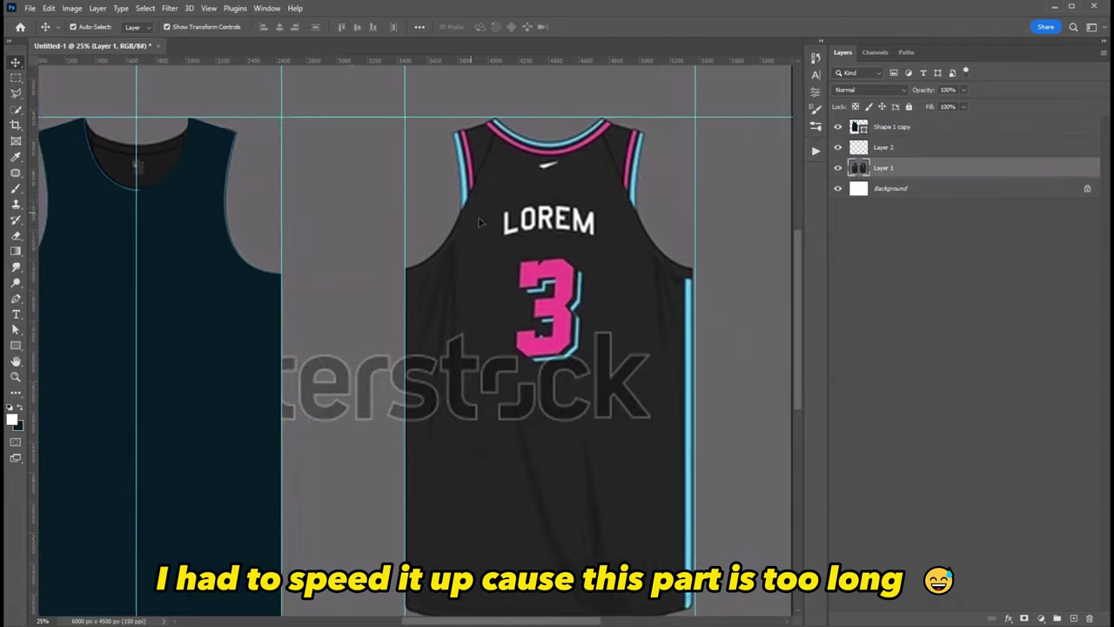
key("p")
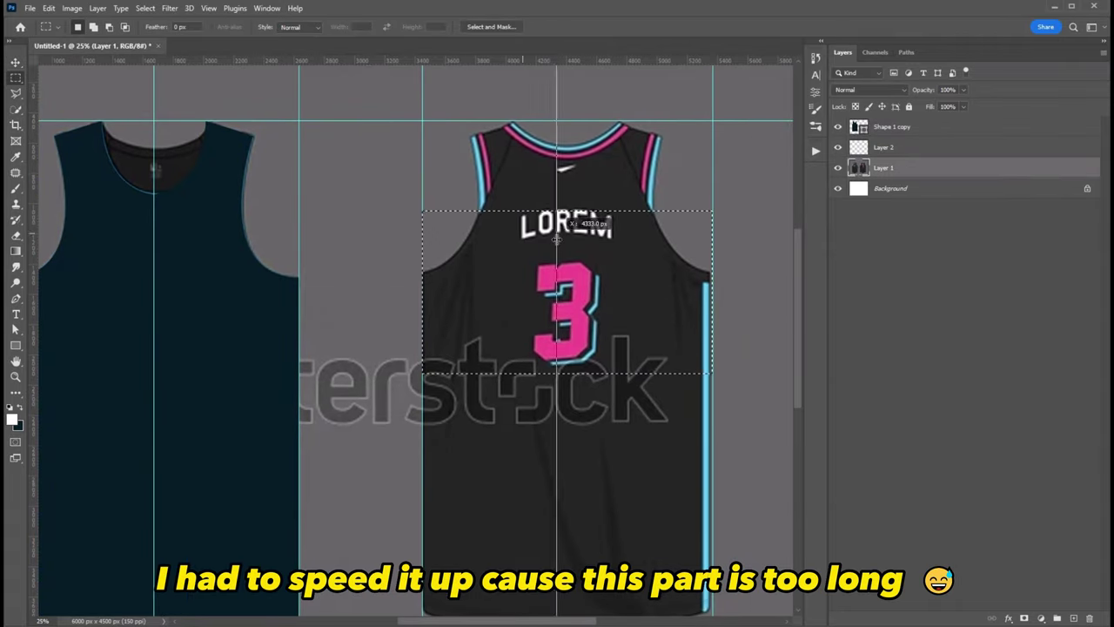
left_click_drag(34, 211, 567, 153)
key("p")
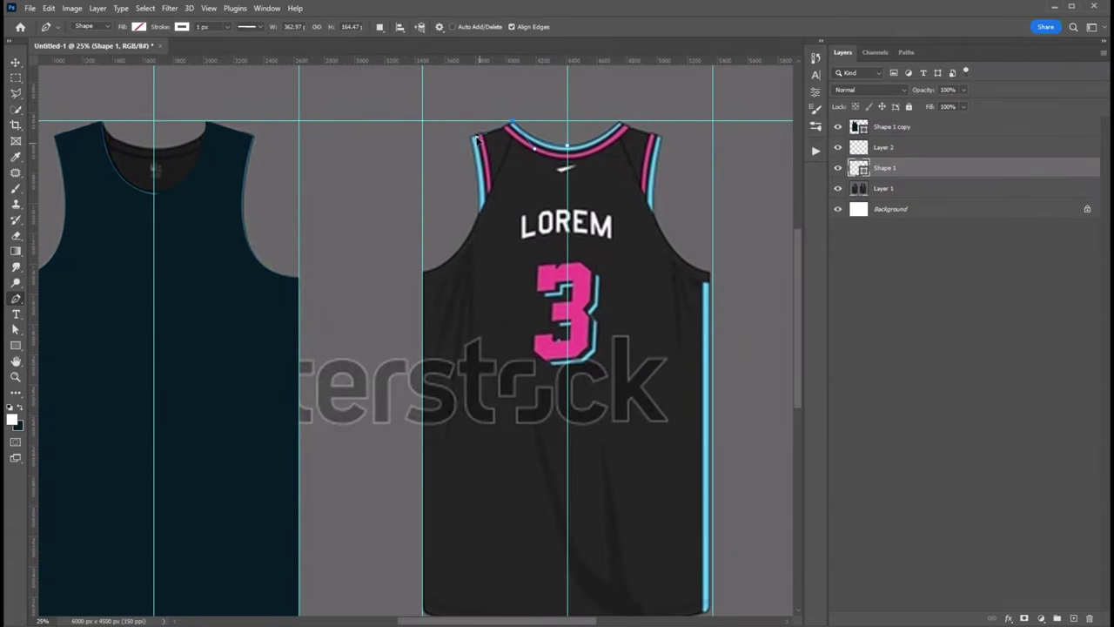
scroll(487, 156, "down", 2)
scroll(500, 174, "left", 1)
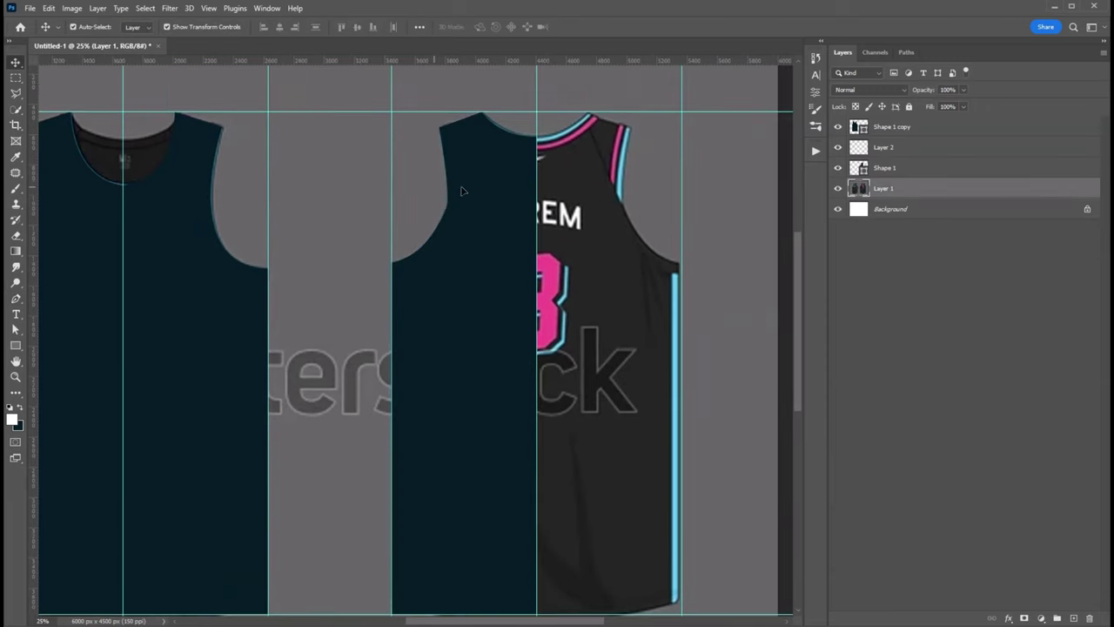
Mirror the traced back half, merge both halves, and lower the back shape's opacity
key("ctrl+j")
left_click_drag(505, 249, 566, 278)
key("Return")
left_click(896, 188, "ctrl")
right_click(896, 188)
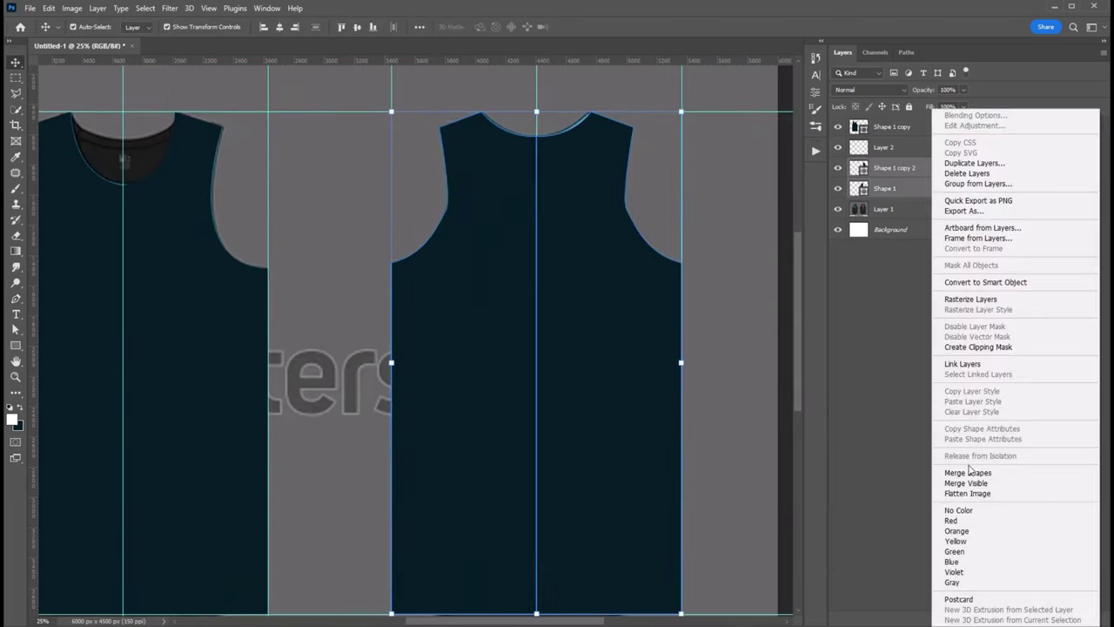
left_click(968, 472)
left_click_drag(923, 89, 909, 89)
scroll(490, 373, "up", 3)
Hide the reference jersey photo layer
scroll(411, 342, "up", 2)
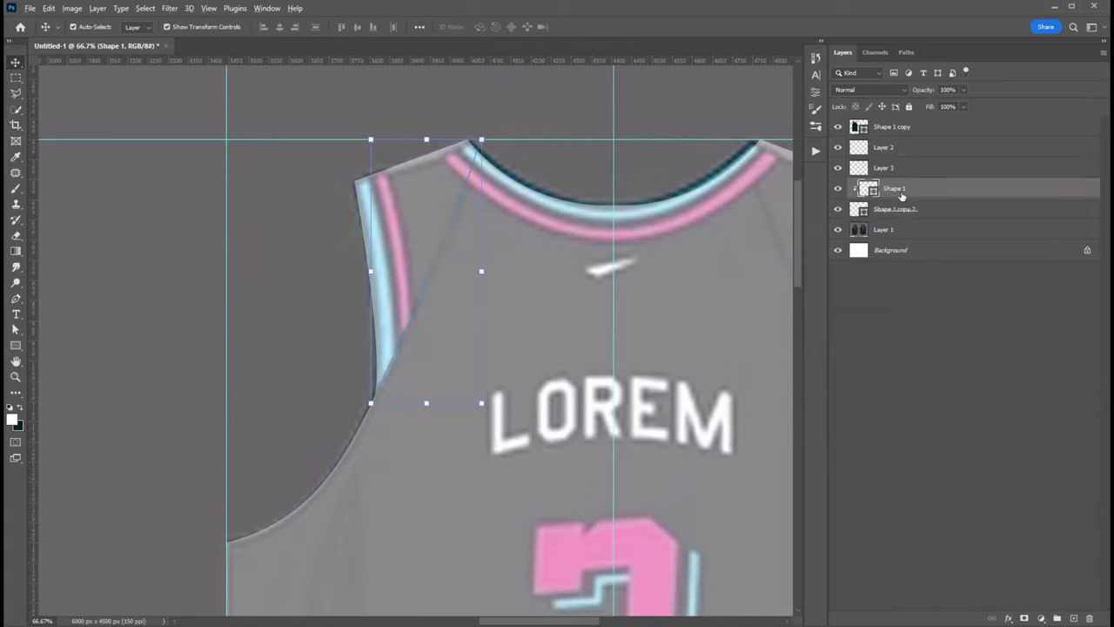
left_click(883, 229)
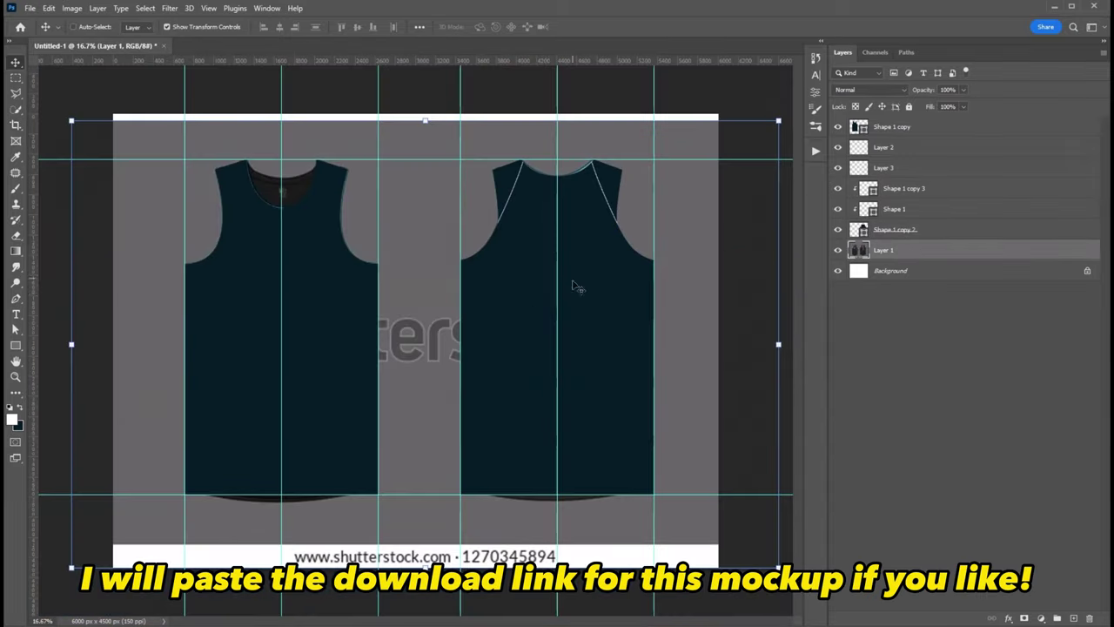
key("ctrl+plus")
left_click(837, 250)
Add a grey Solid Color fill layer as the backdrop
left_click(896, 270)
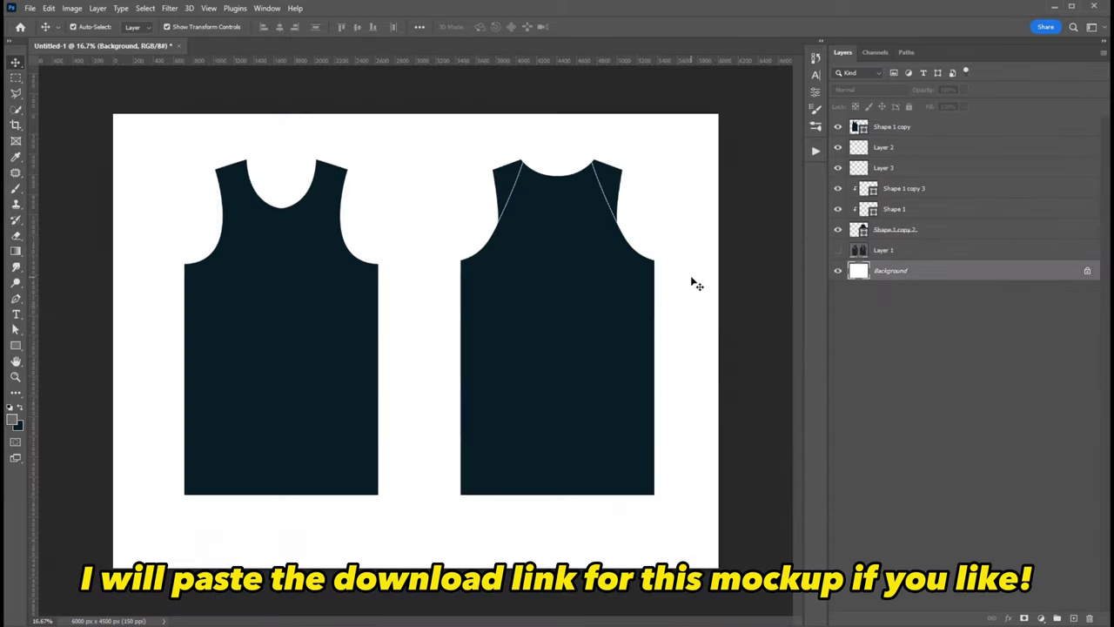
left_click(1040, 618)
left_click(1044, 334)
key("Return")
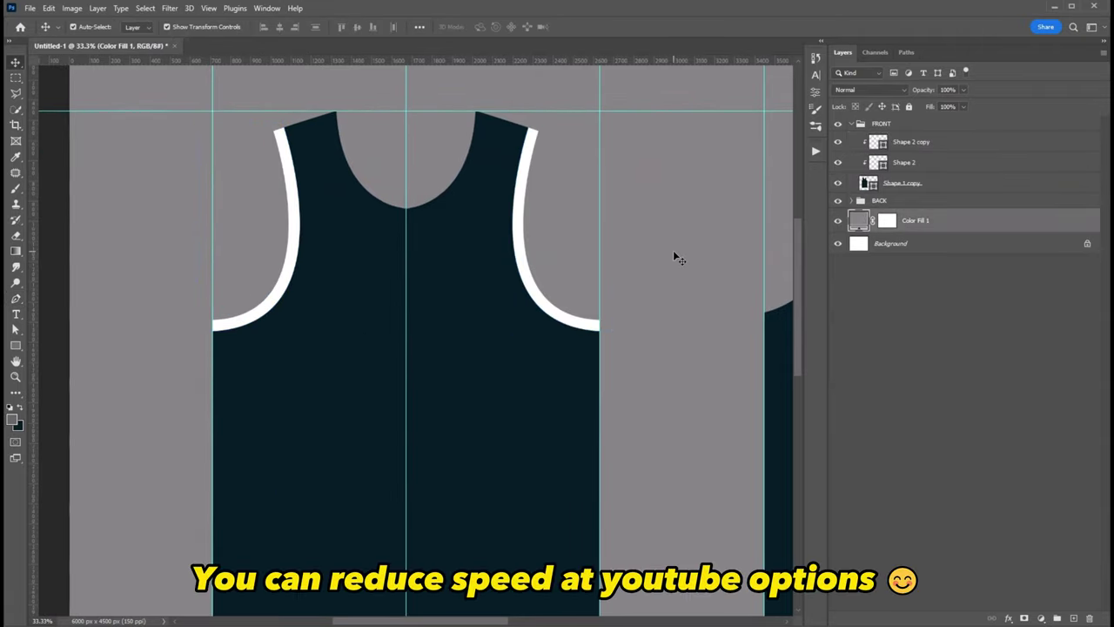
Create a new layer in the FRONT group and draw the neckline path
scroll(672, 250, "down", 2)
scroll(425, 347, "up", 2)
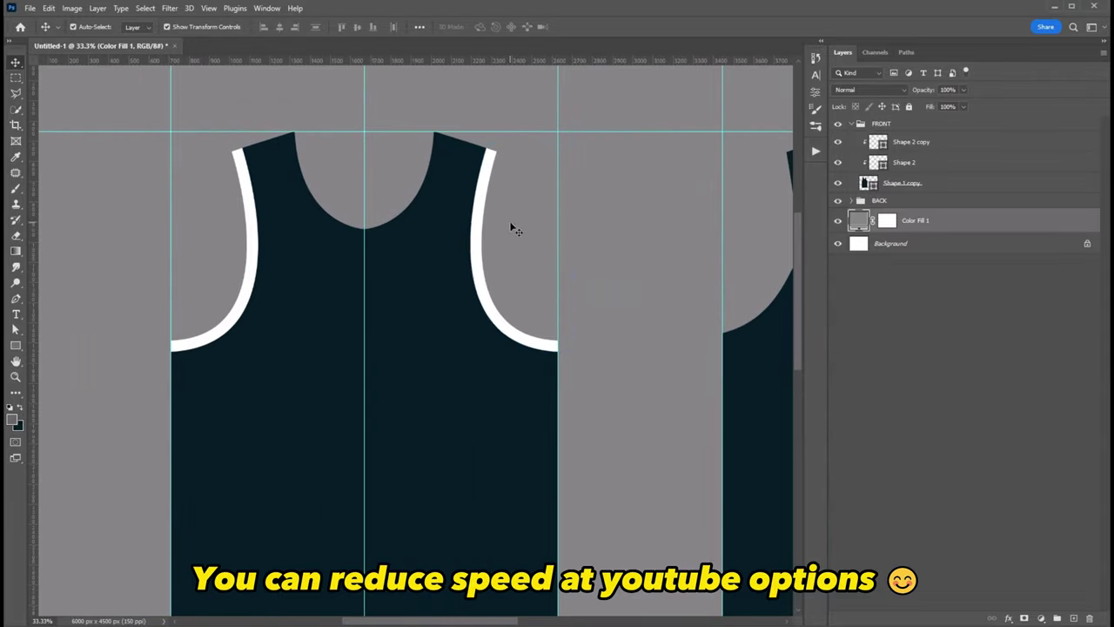
scroll(513, 228, "up", 1)
key("ctrl+shift+alt+n")
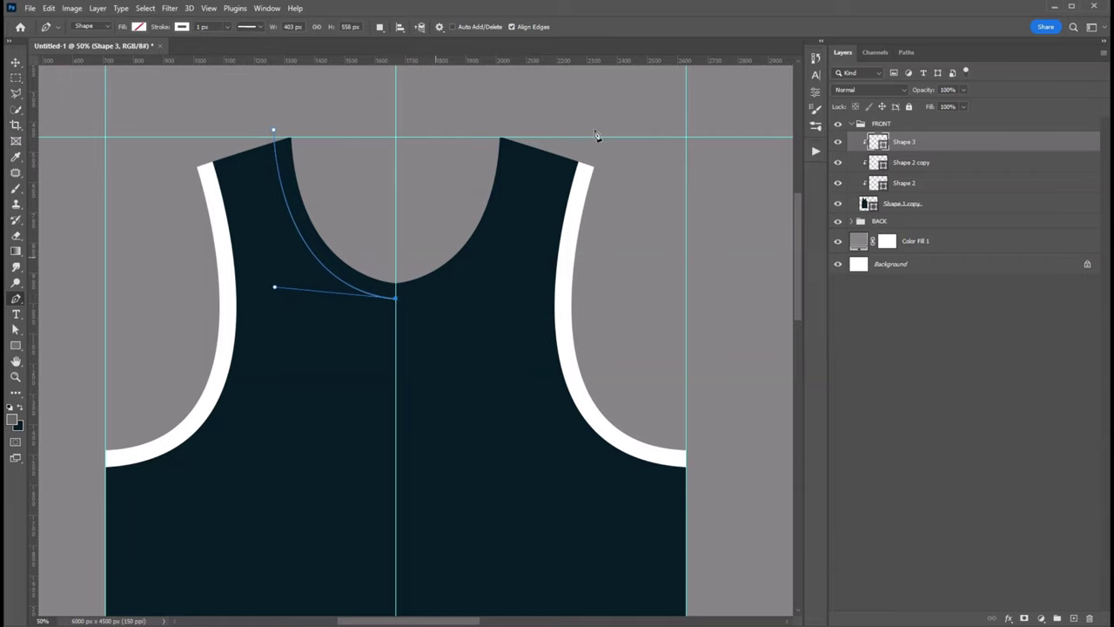
left_click_drag(517, 137, 529, 89)
Give the front neckline trim a white stroke
left_click(181, 26)
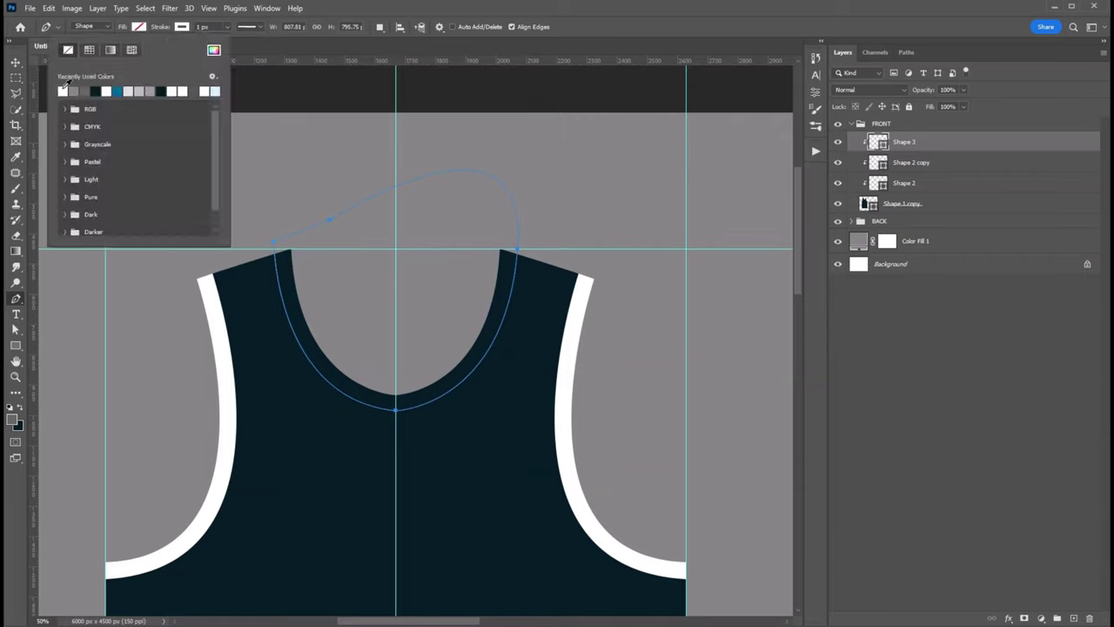
left_click(87, 87)
key("v")
key("a")
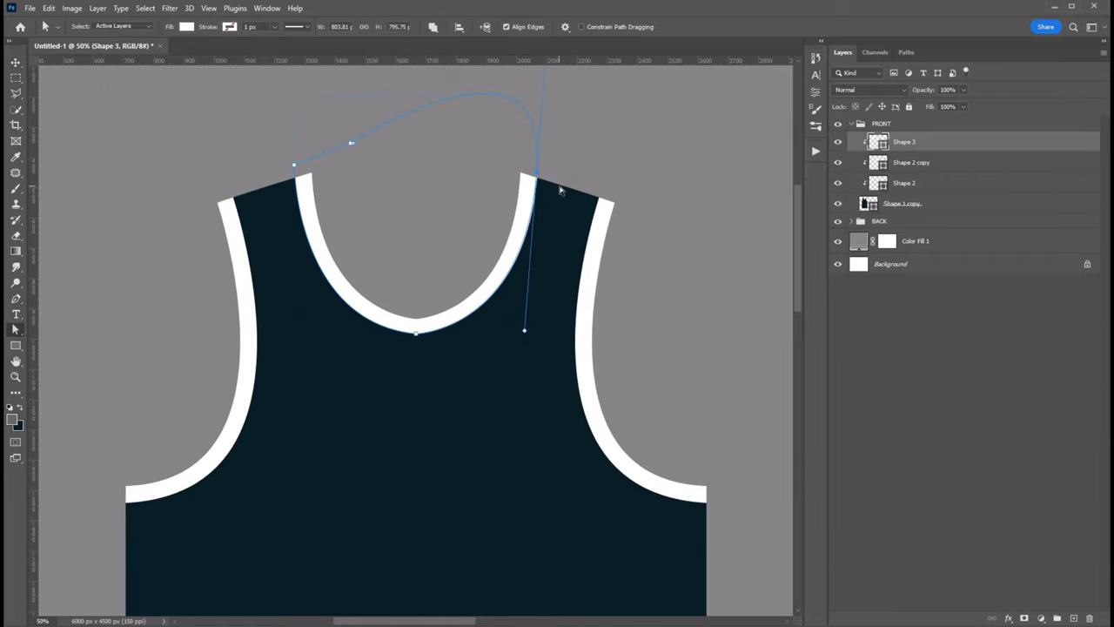
key("a")
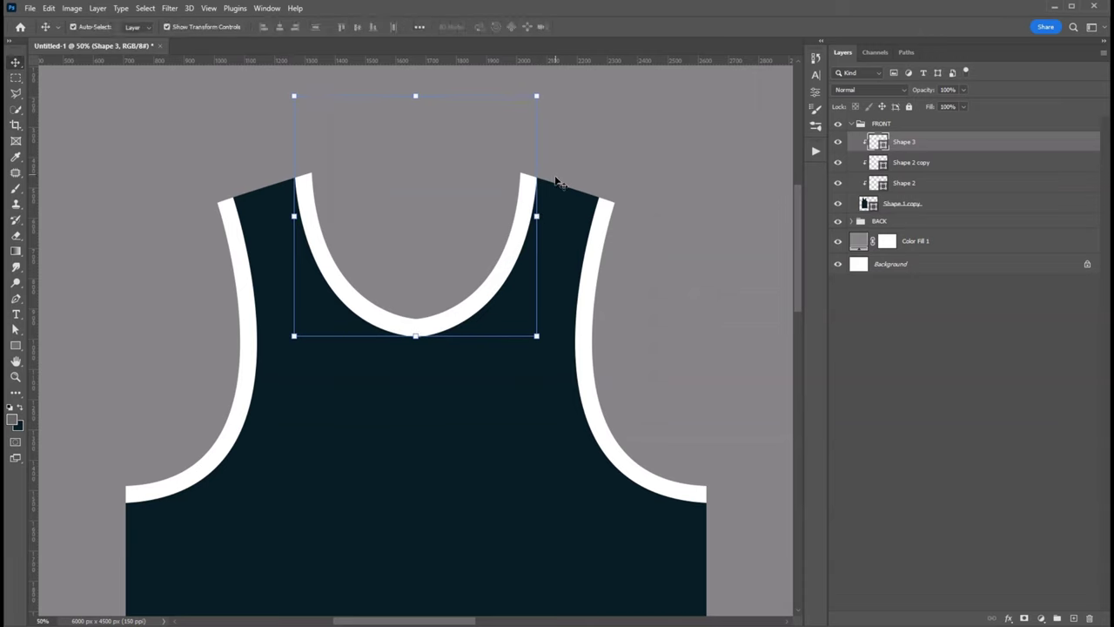
left_click(297, 187)
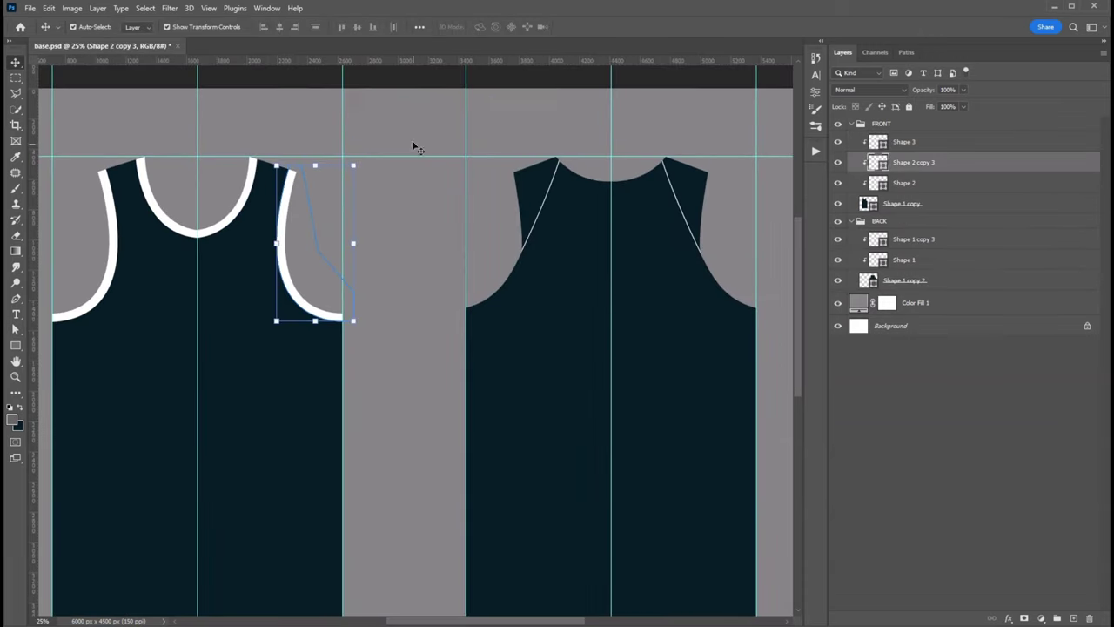
Stretch the copied armhole trim taller to fit the back jersey
left_click_drag(731, 323, 672, 356)
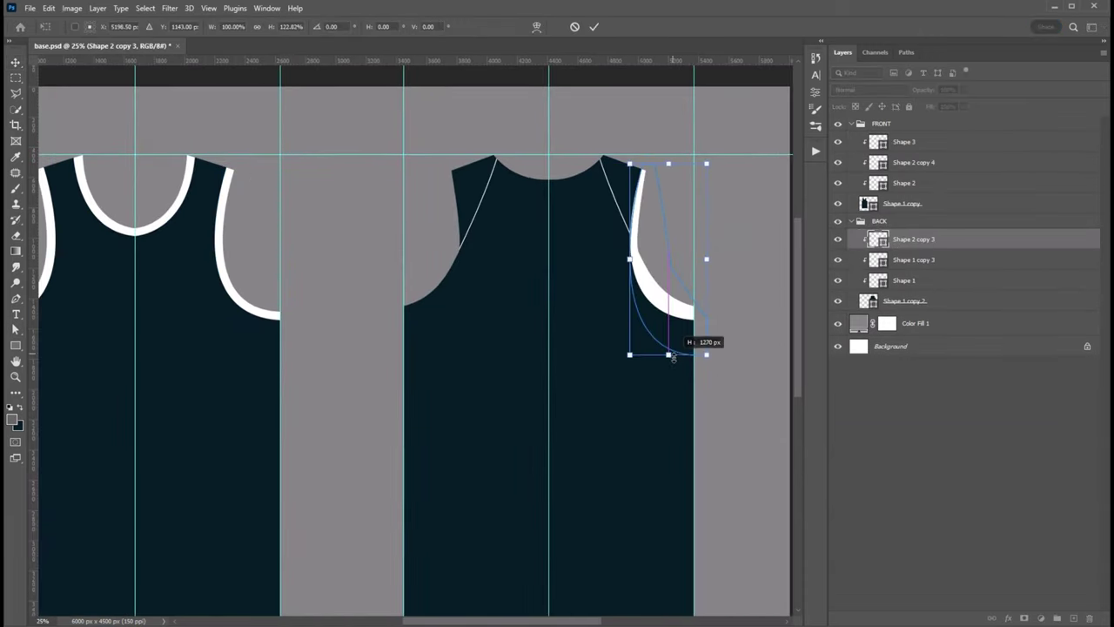
key("Return")
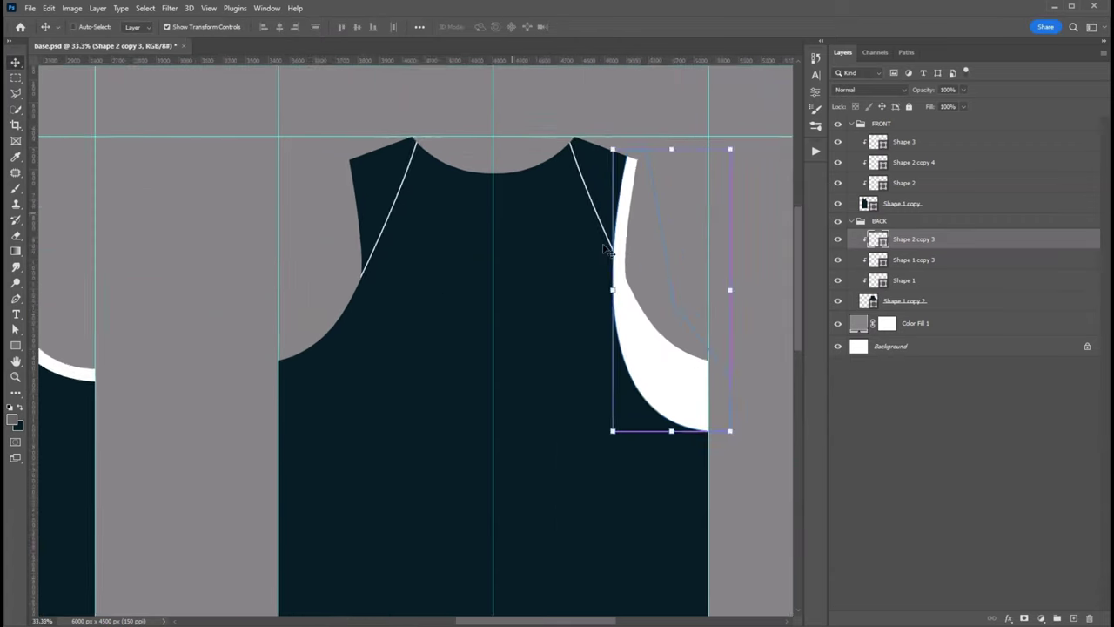
key("p")
key("shift")
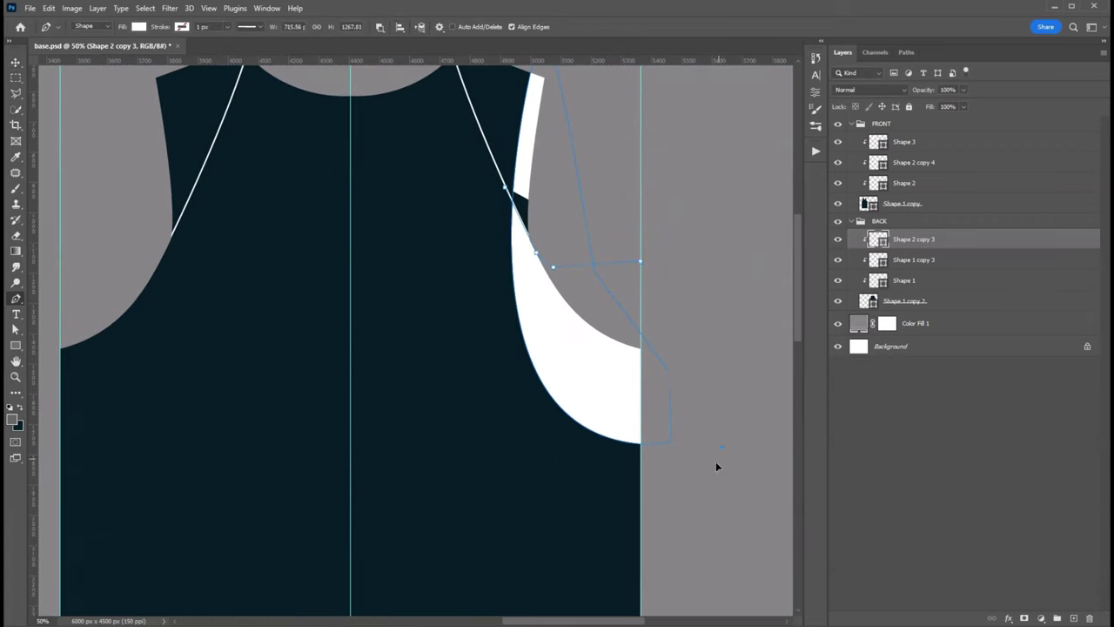
Duplicate and flip the armhole trim onto the back's other armhole, then hide guides
key("ctrl+minus")
key("ctrl+j")
key("ctrl+t")
mouse_move(602, 231)
left_mouse_down()
mouse_move(503, 281)
mouse_move(369, 280)
left_mouse_up()
key("Return")
key("ctrl+minus")
key("ctrl+minus")
key("v")
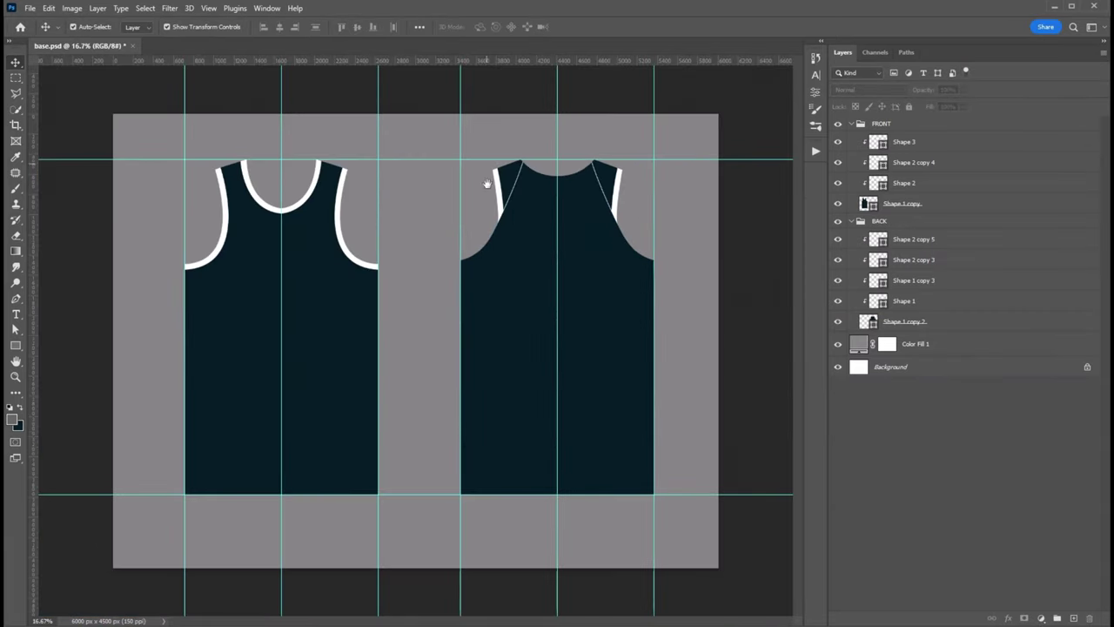
key("ctrl+semicolon")
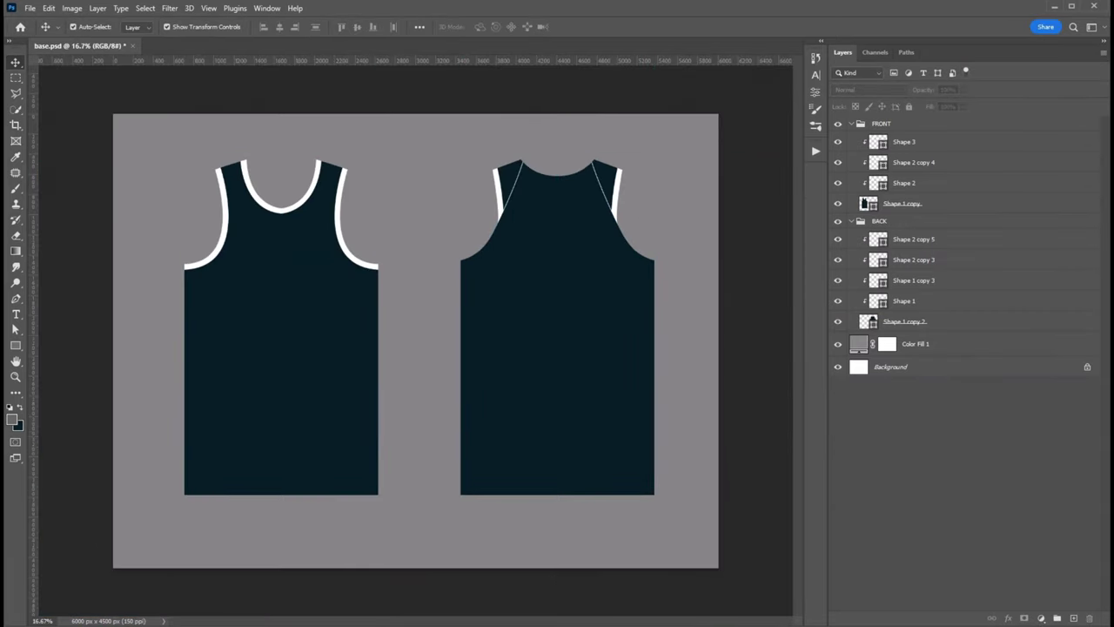
scroll(609, 166, "up", 2)
scroll(609, 166, "up", 1)
Draw a collar ellipse around the back neckline on a new BACK-group layer
left_click(437, 226)
scroll(466, 179, "down", 2)
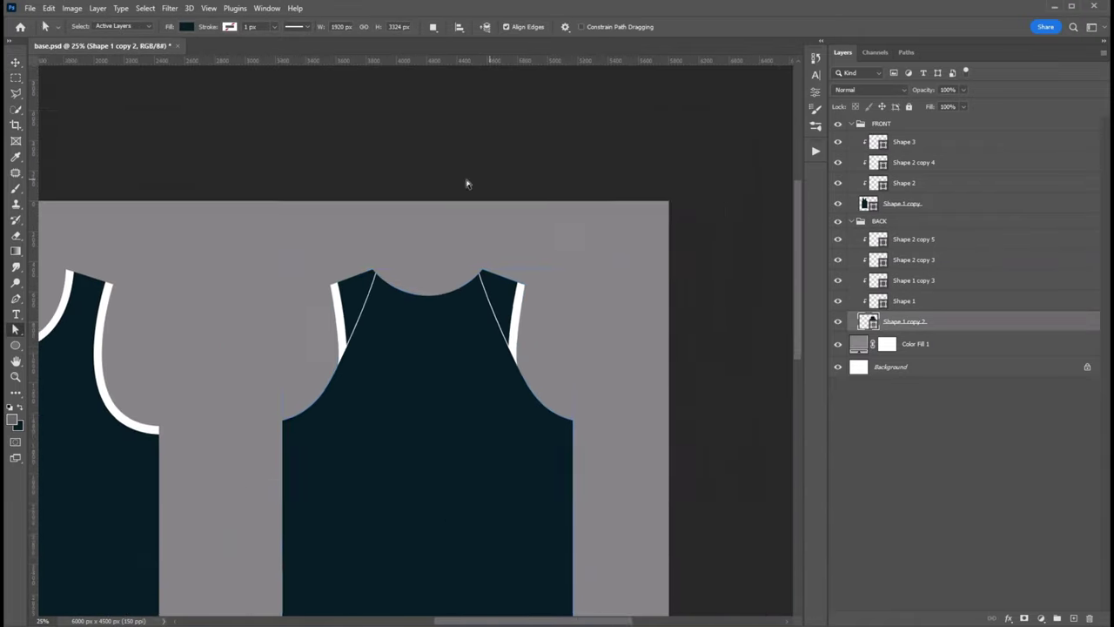
left_click(1056, 618)
left_click(15, 345)
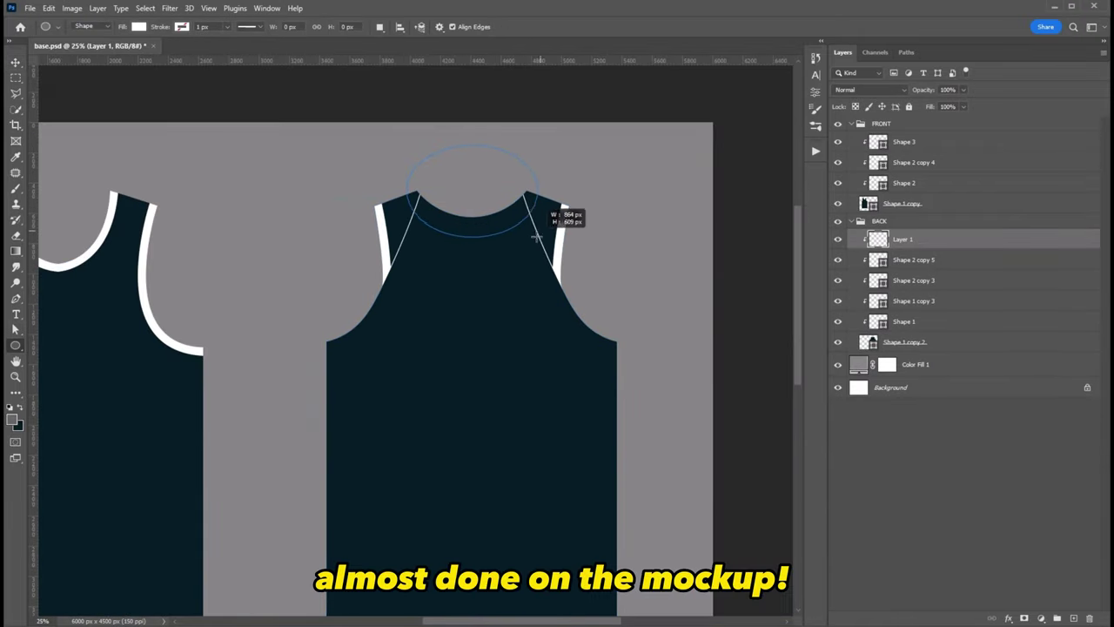
left_click_drag(537, 236, 537, 237)
key("v")
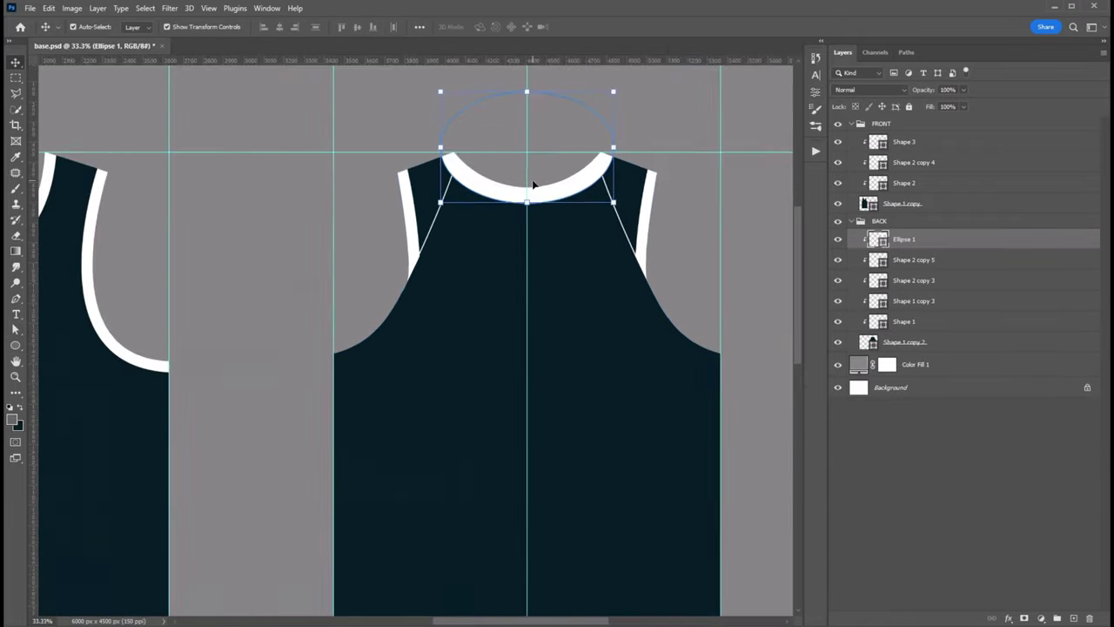
scroll(448, 174, "up", 1)
left_click_drag(690, 135, 692, 135)
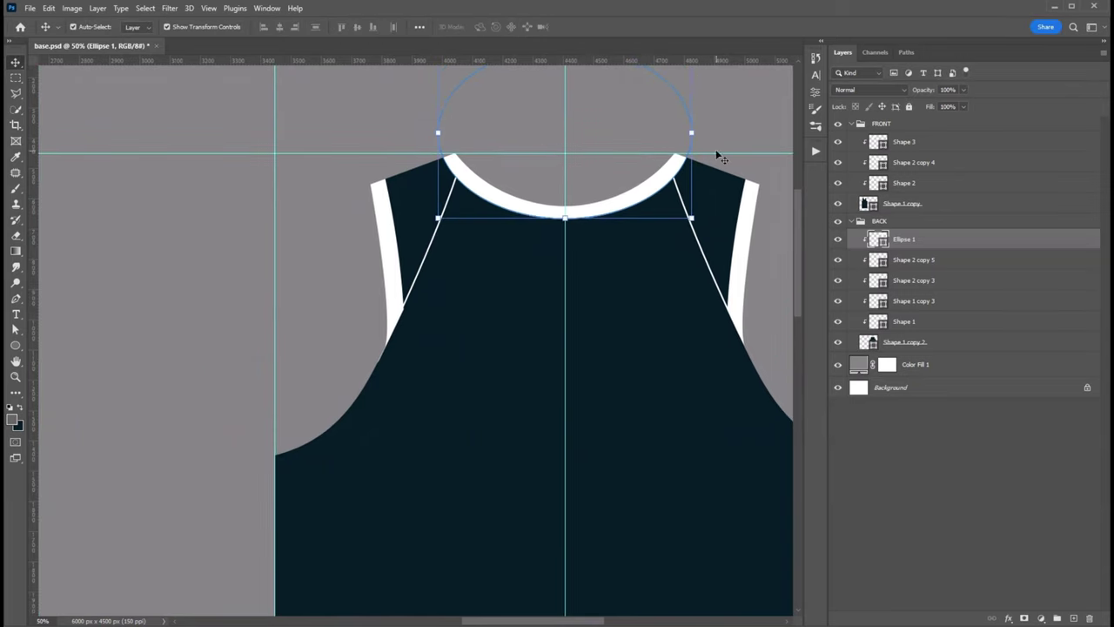
key("Return")
Stretch the collar ring slightly taller and zoom out to view both jerseys
key("ctrl+minus")
scroll(561, 253, "up", 2)
key("ctrl+t")
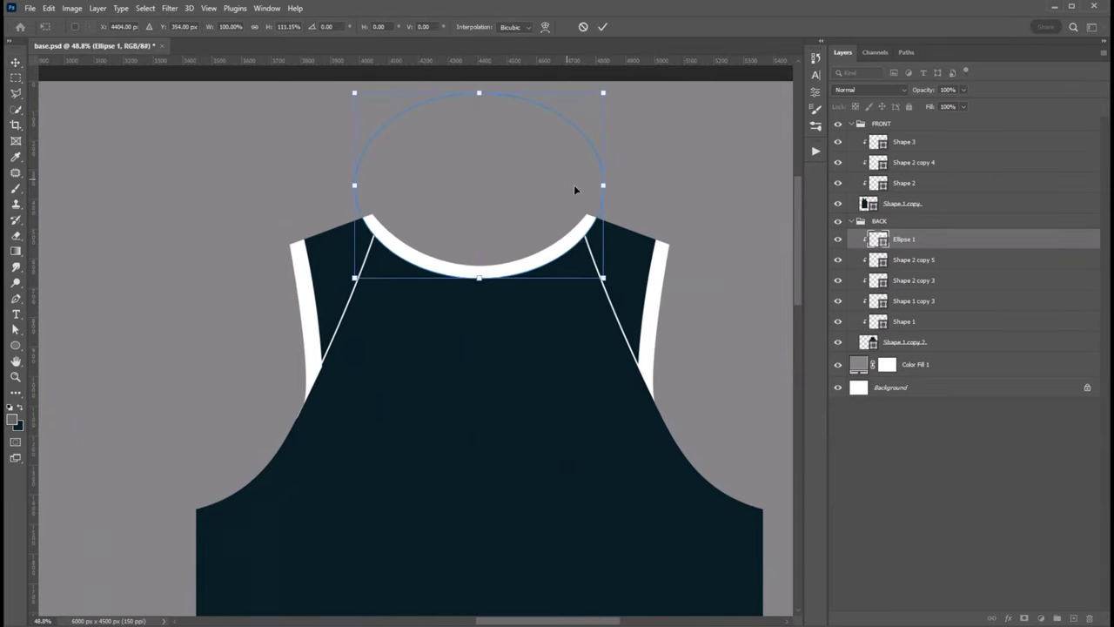
left_click_drag(499, 147, 613, 165)
key("Return")
left_click(688, 172)
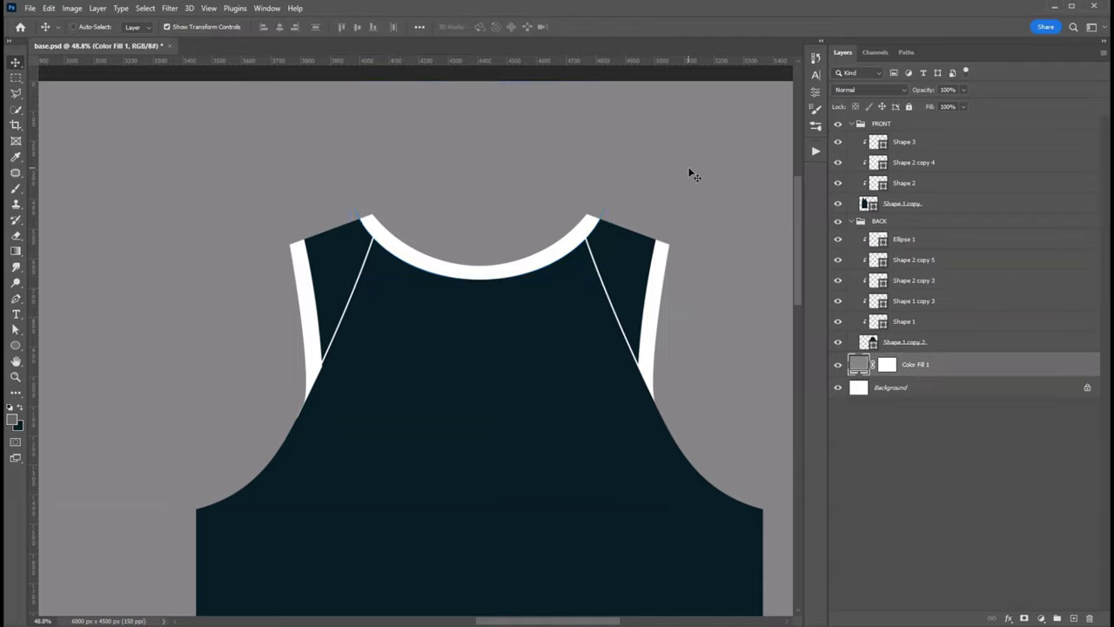
key("ctrl+minus")
key("ctrl+minus")
key("ctrl+minus")
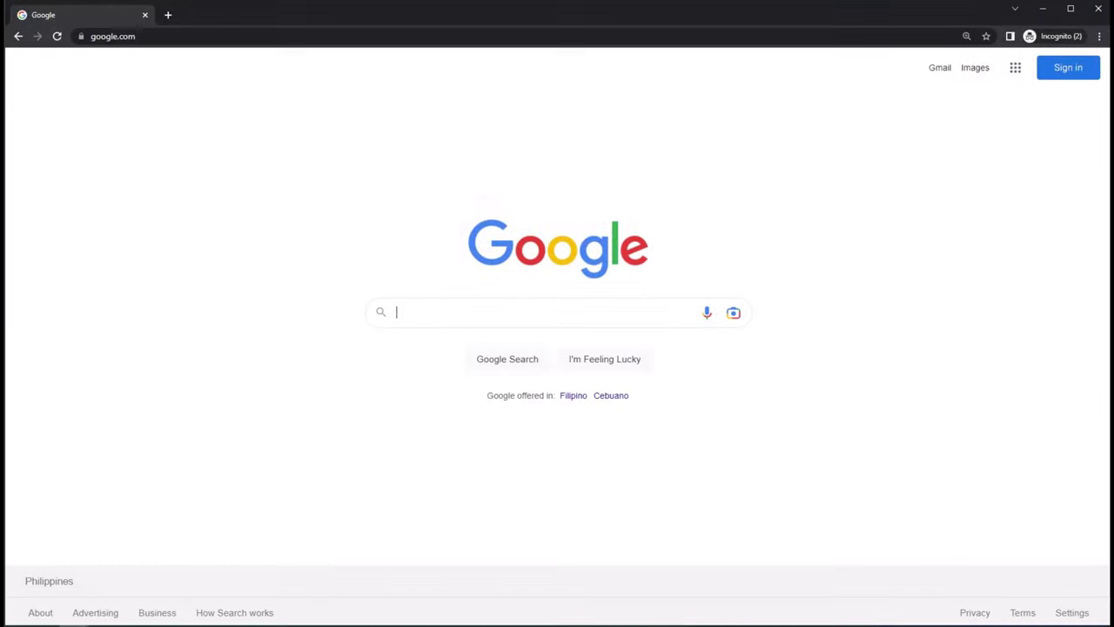
Go to coolors.co and browse the trending palettes
left_click(224, 36)
type("coolors.co")
key("Return")
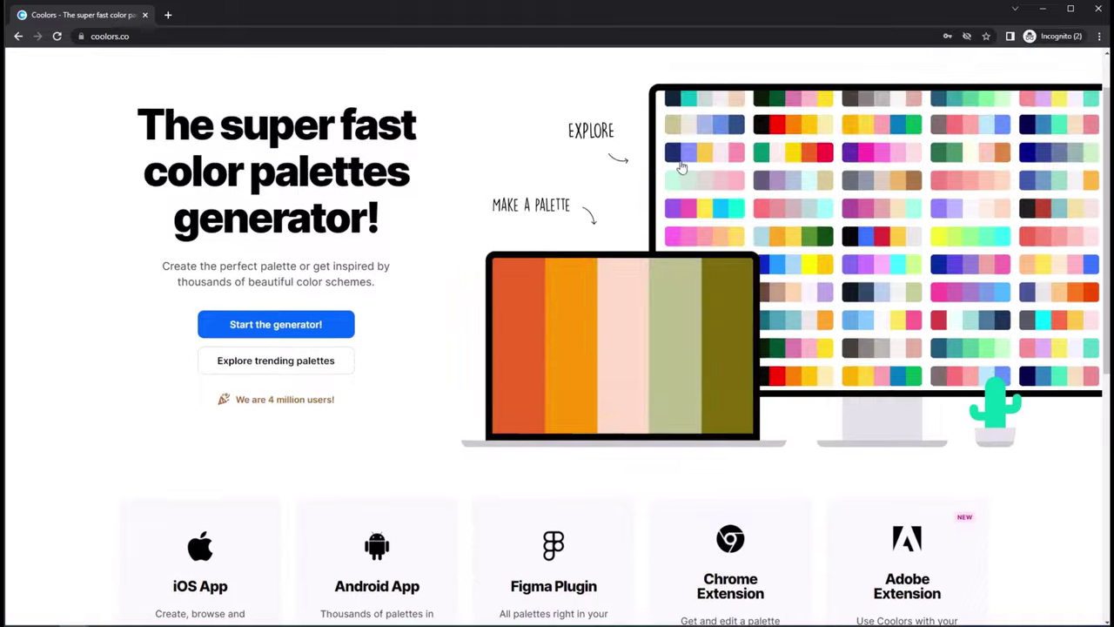
left_click(773, 145)
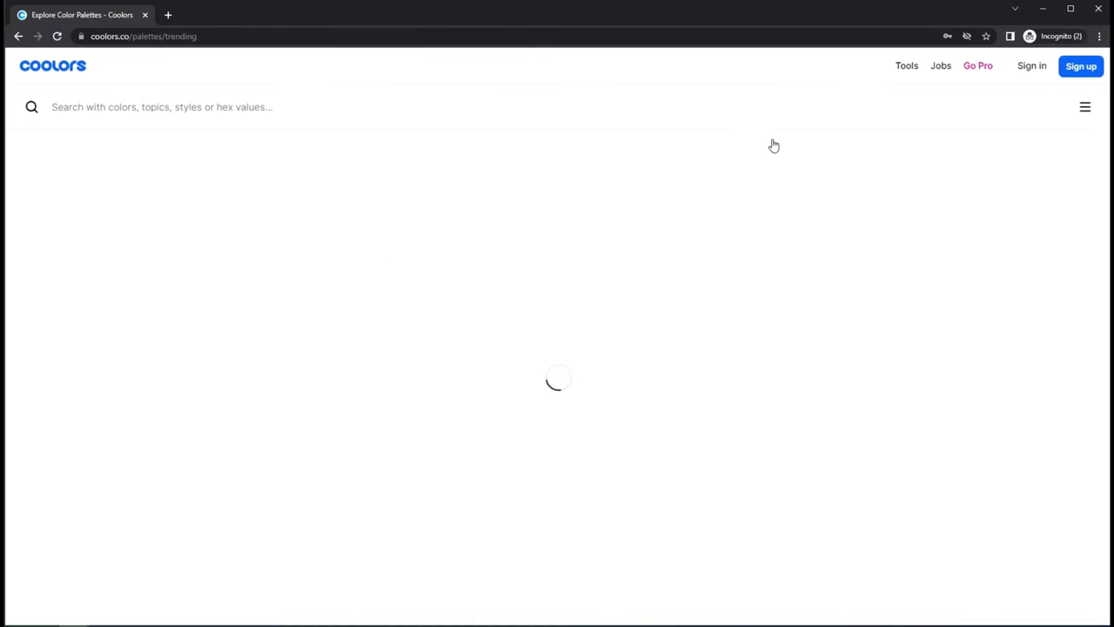
Find the bright-blue-to-navy palette and choose Export > Image for it
scroll(764, 167, "down", 2)
scroll(865, 211, "down", 4)
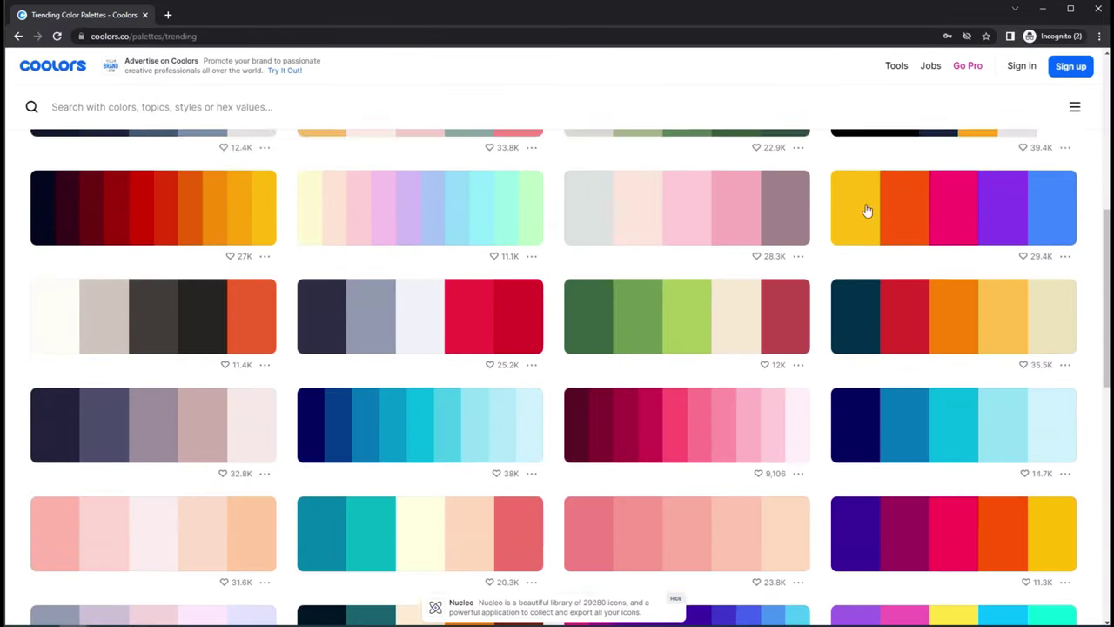
scroll(867, 204, "down", 3)
scroll(866, 203, "down", 3)
scroll(867, 204, "down", 4)
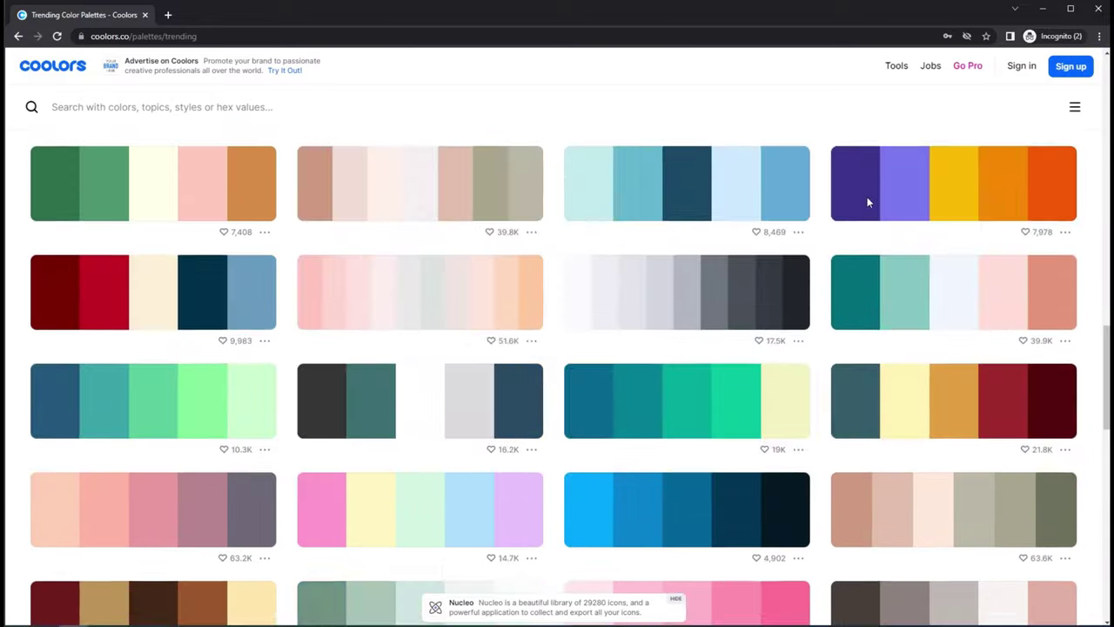
scroll(867, 203, "down", 4)
scroll(866, 202, "down", 1)
scroll(867, 202, "up", 3)
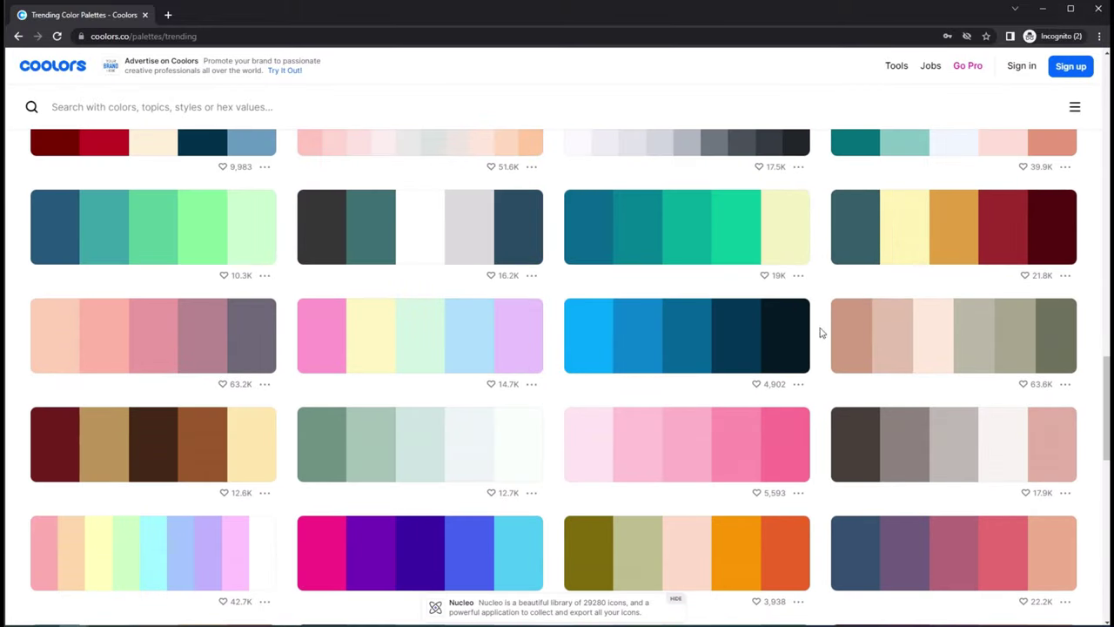
left_click(798, 384)
left_click(790, 333)
left_click(652, 265)
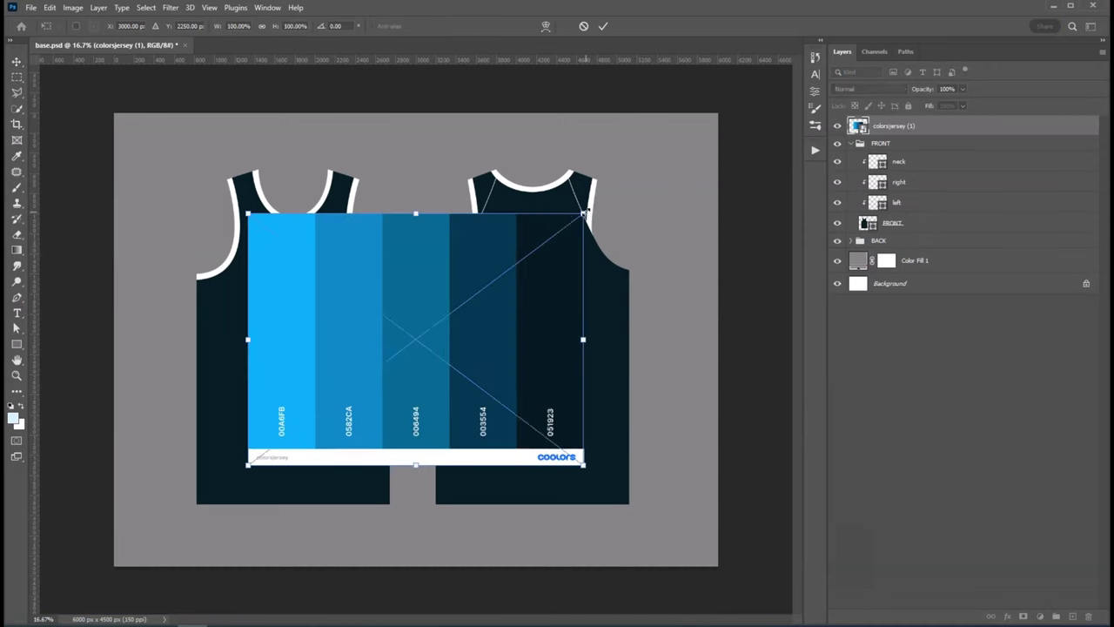
Scale the placed palette image down and position it between the jersey tops
left_click_drag(584, 211, 474, 289)
left_click_drag(430, 344, 426, 177)
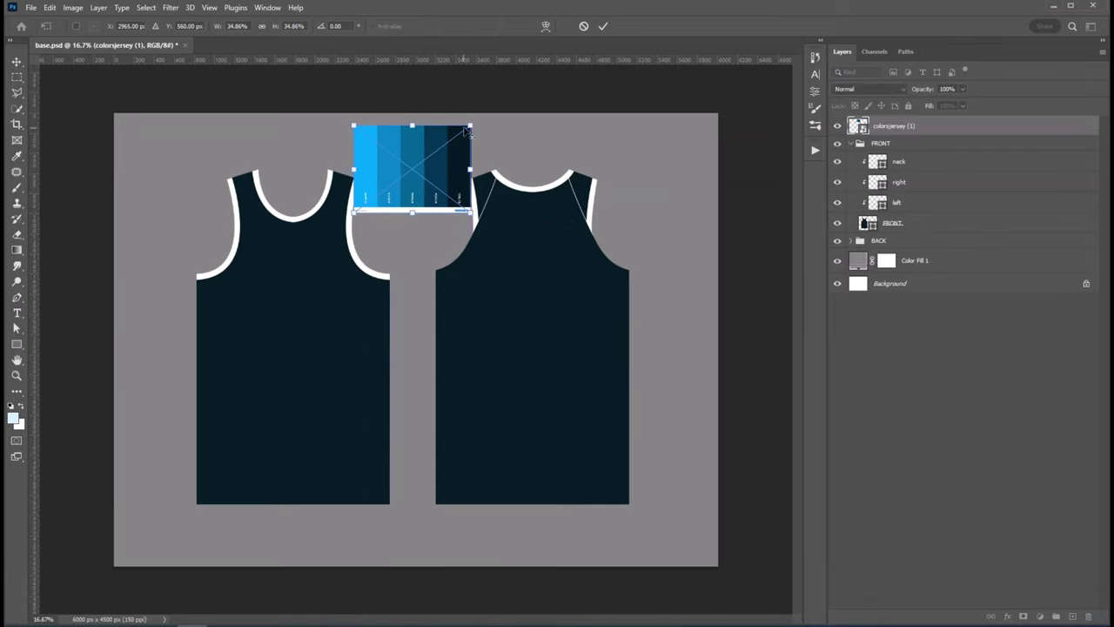
left_click_drag(467, 130, 456, 136)
key("Return")
left_click(475, 91)
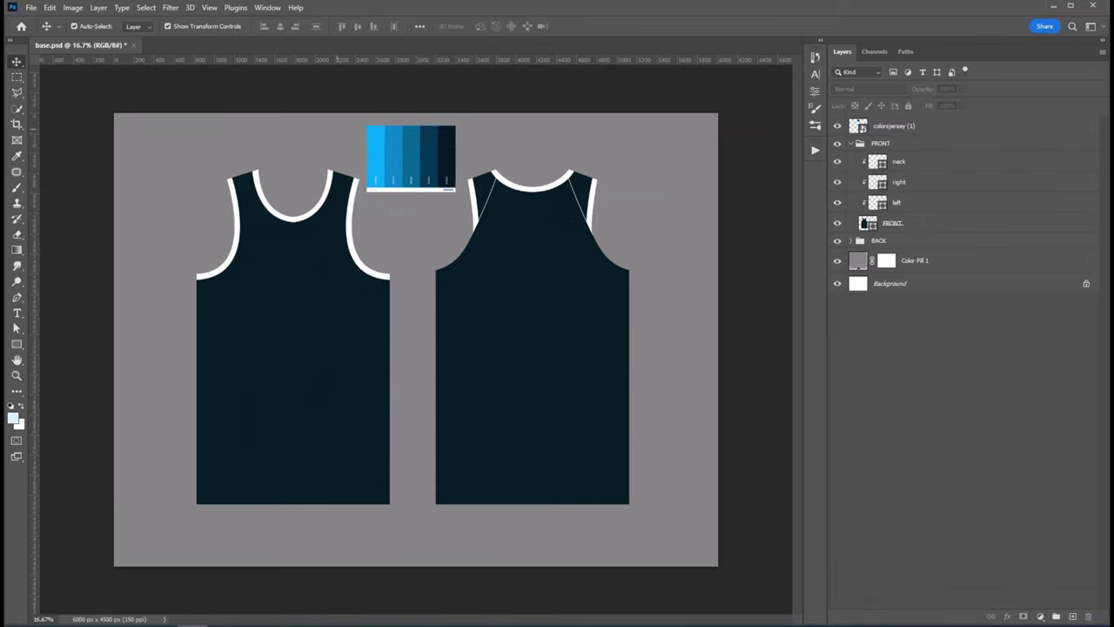
left_click(415, 175)
Change the front jersey's fill colour to light blue #d1efff
left_click(301, 296)
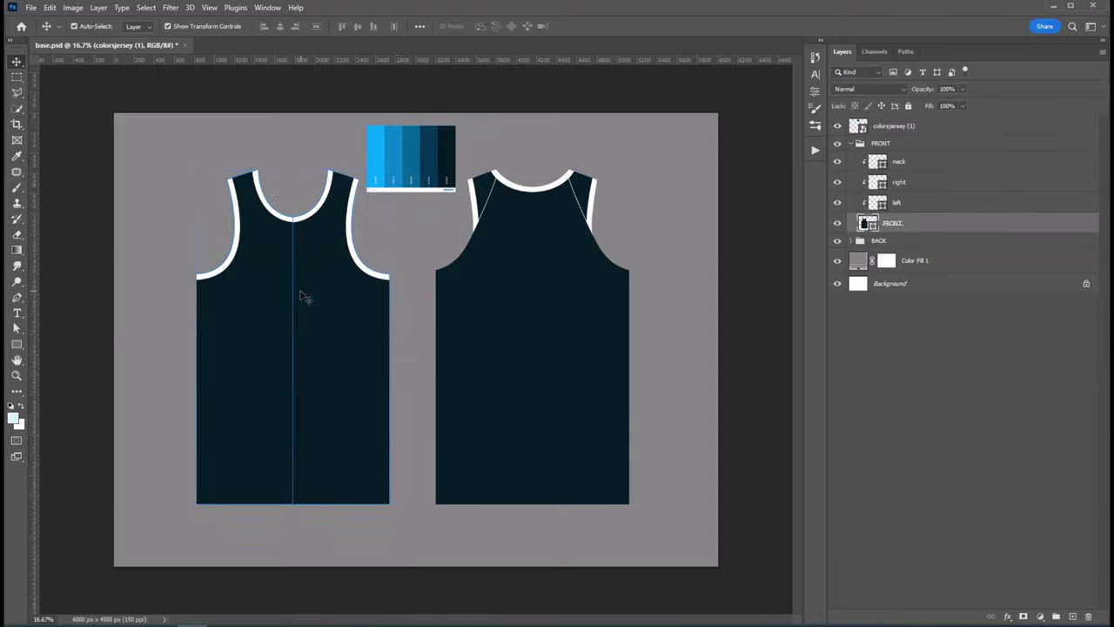
double_click(871, 225)
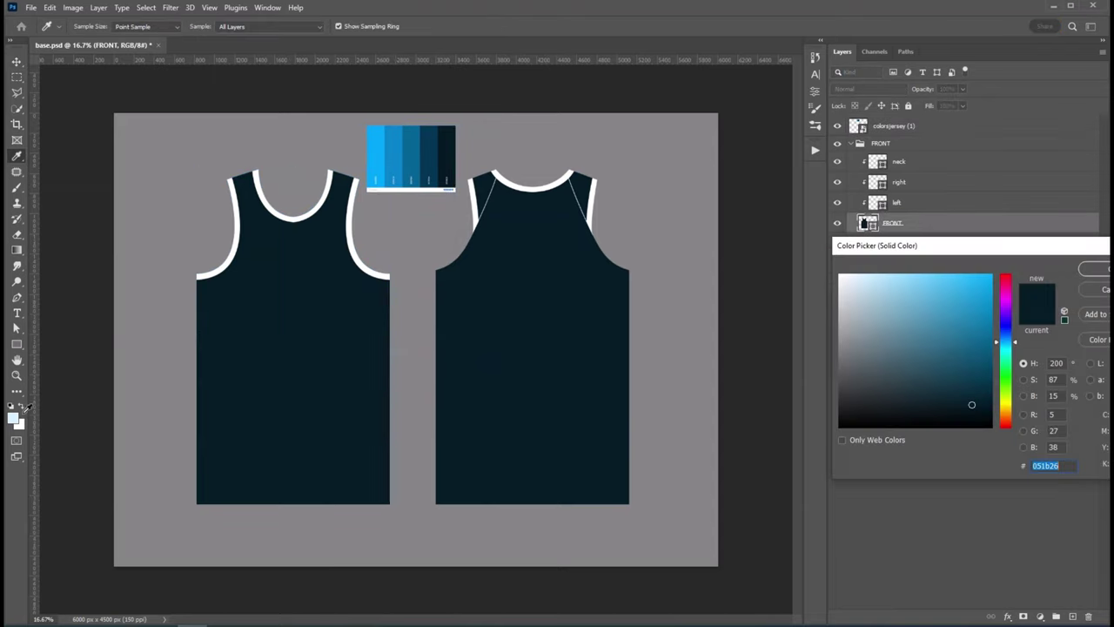
left_click(865, 274)
left_click(1098, 269)
key("v")
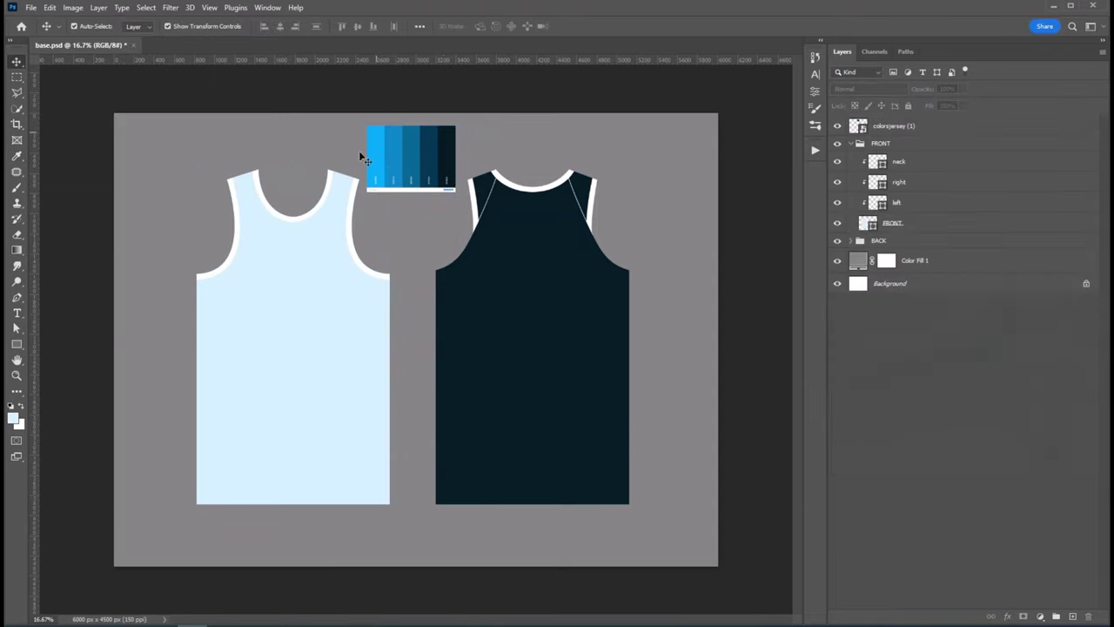
Fill the neck, left and right trims with dark navy 051923 sampled from the palette
left_click(900, 162)
left_click(924, 205, "shift")
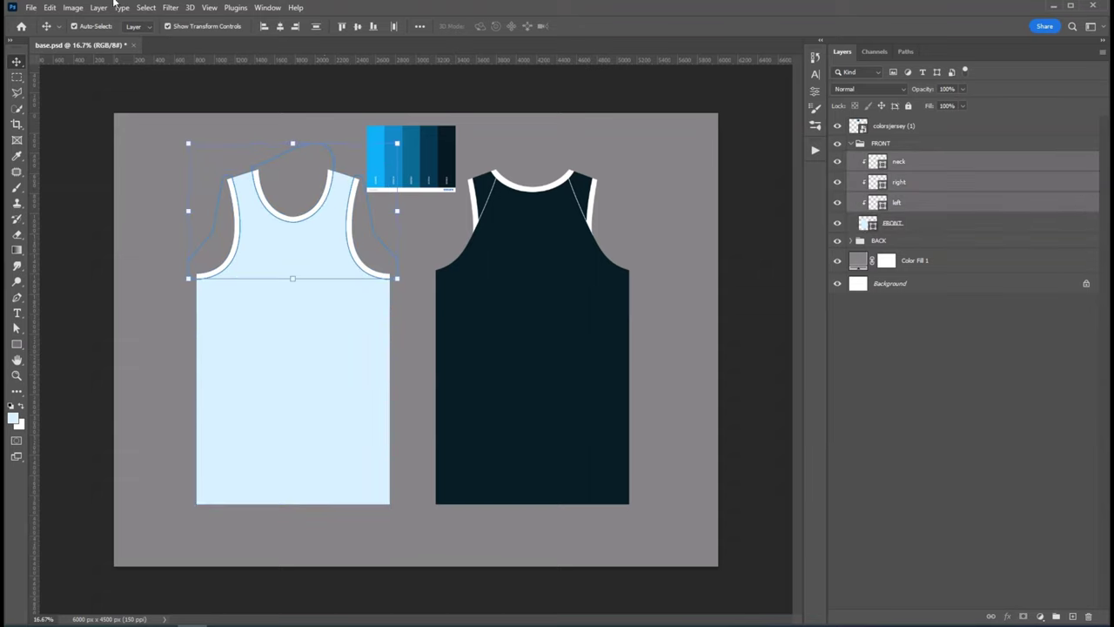
left_click(139, 26)
left_click(214, 49)
left_click(448, 148)
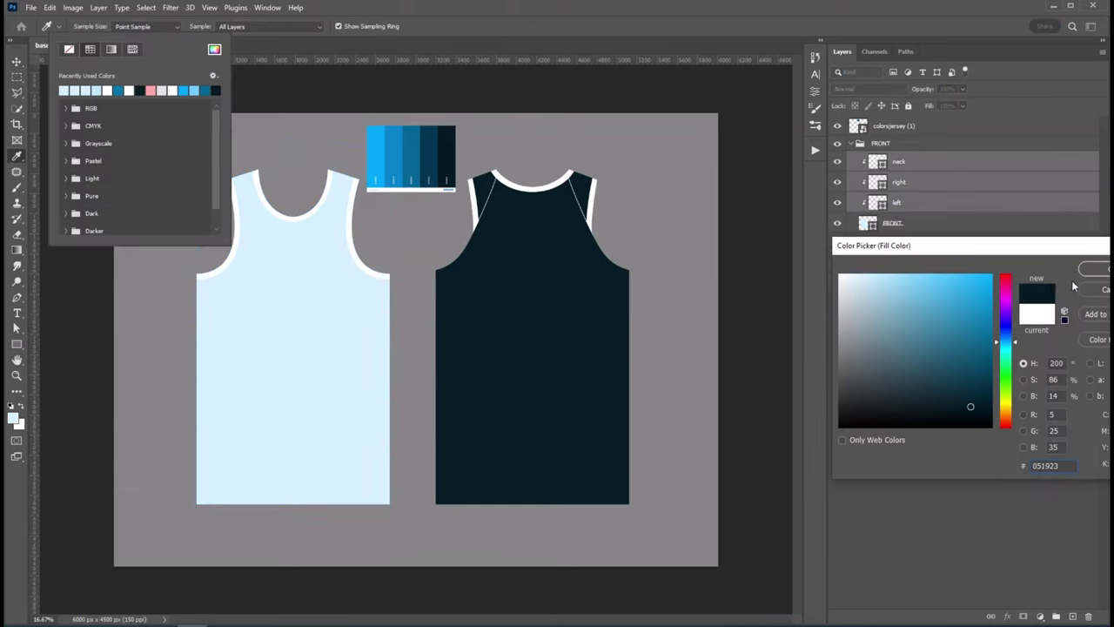
left_click_drag(1054, 247, 680, 246)
left_click(740, 264)
Add a new empty layer above the front jersey fill in the FRONT group
left_click(441, 96)
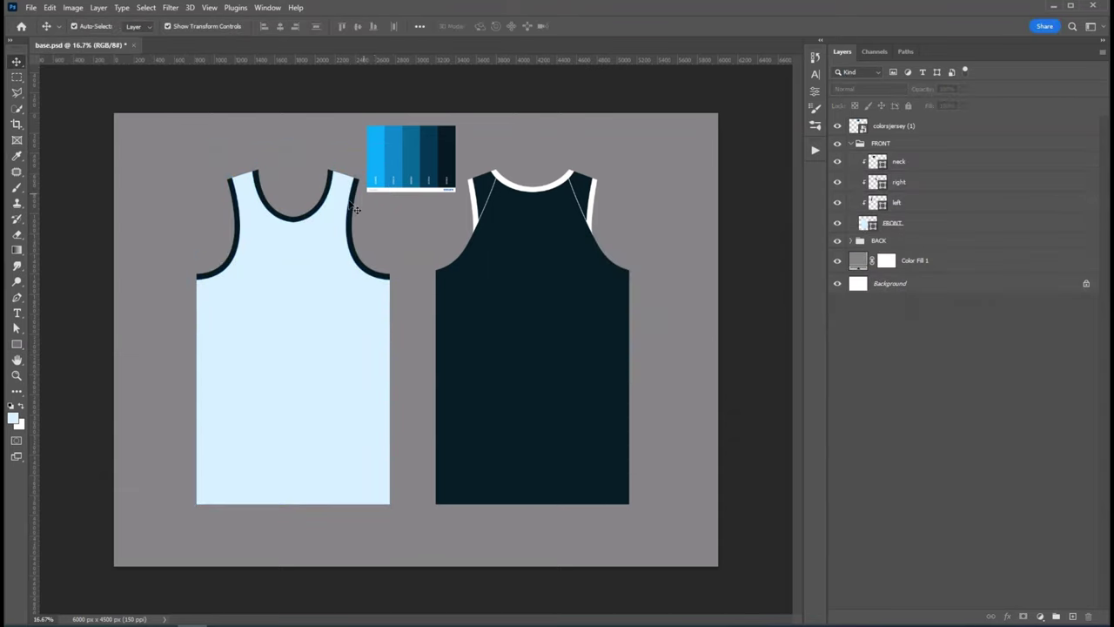
left_click(354, 207)
left_click(1072, 616)
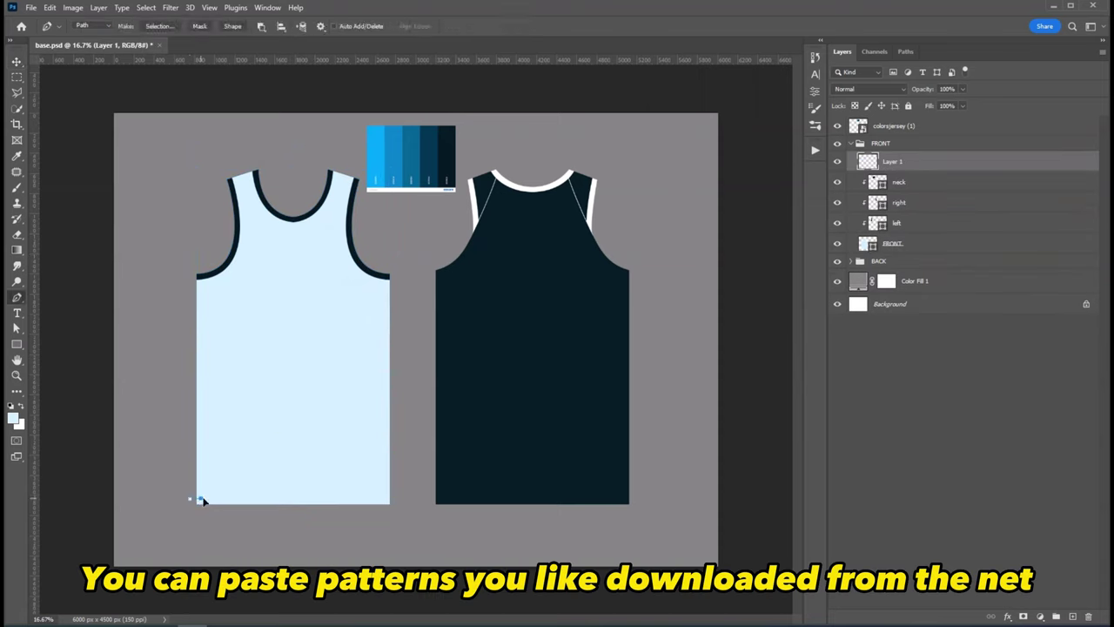
Draw a path along the front jersey's hem and render flames on it with an adjusted length
left_click_drag(240, 499, 315, 503)
left_click_drag(388, 499, 315, 511)
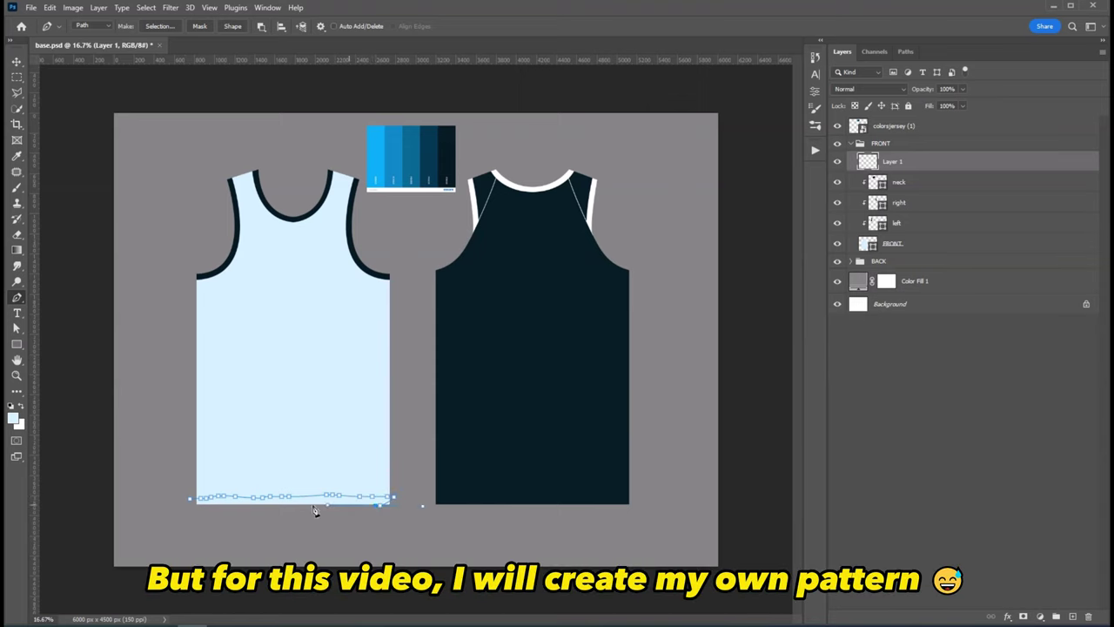
left_click(144, 9)
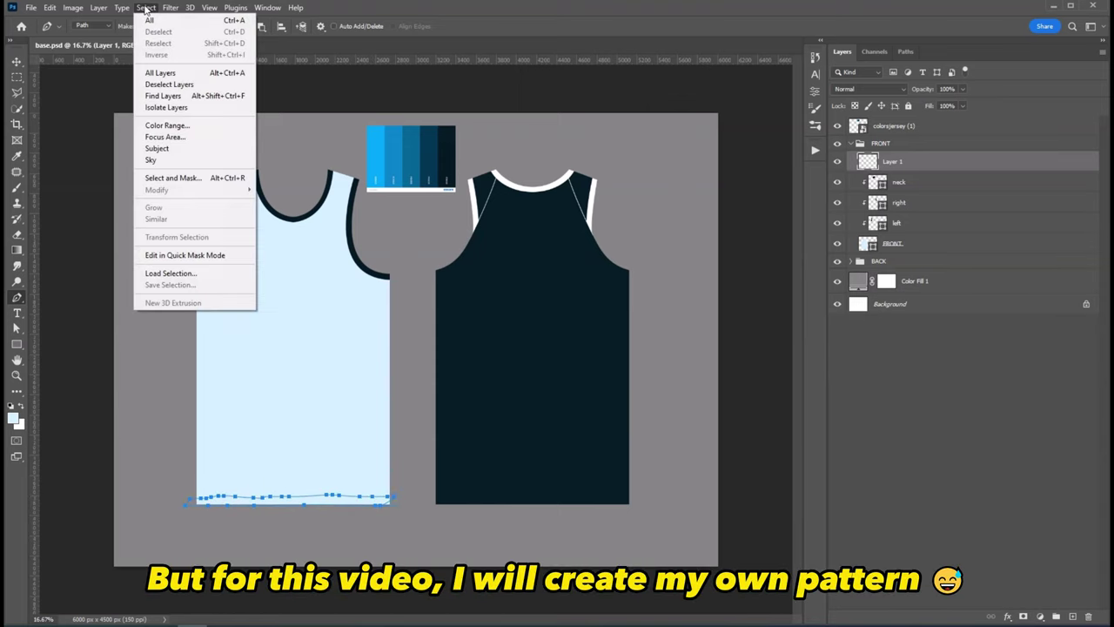
left_click(374, 218)
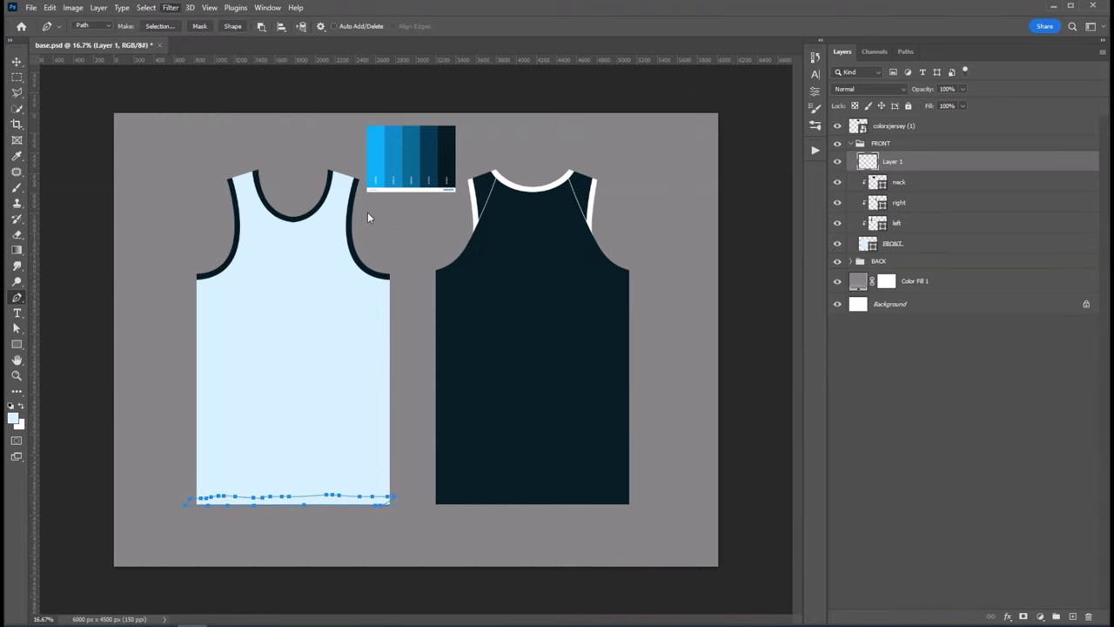
left_click(542, 243)
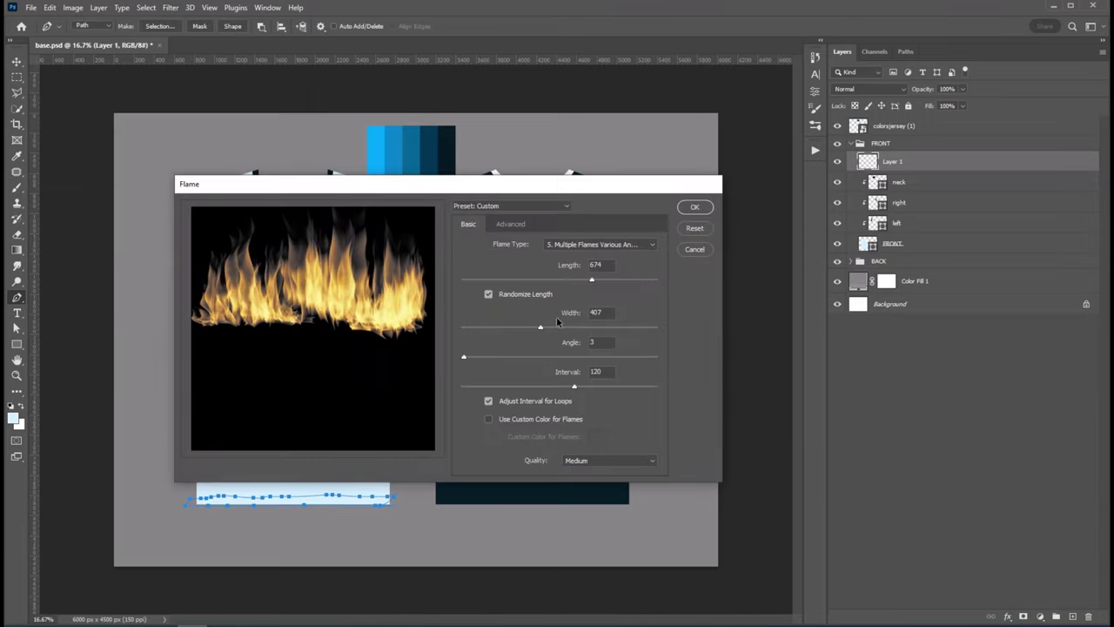
left_click(605, 280)
left_click_drag(602, 279, 599, 279)
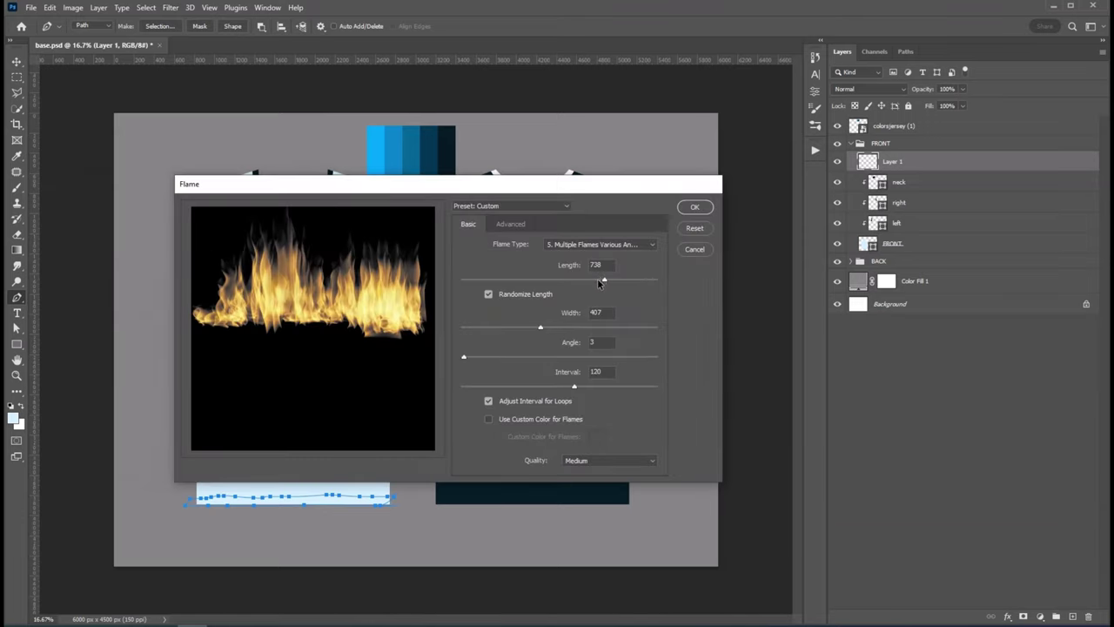
left_click(694, 206)
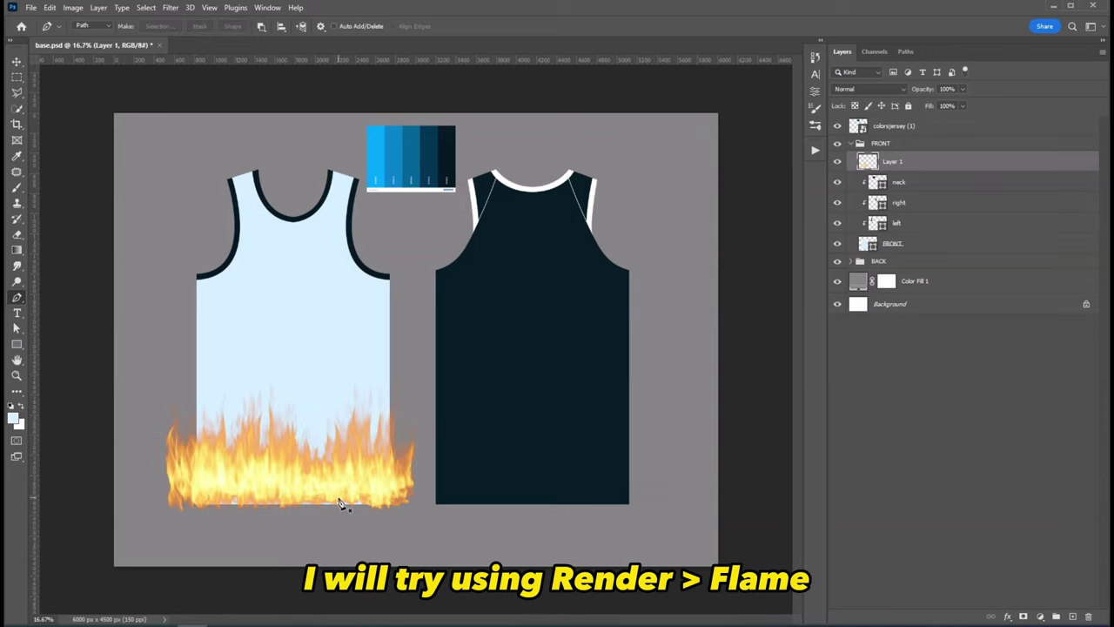
Scale the flames up to about 112% and clip them to the front jersey
key("ctrl+t")
left_click_drag(360, 455, 387, 420)
key("Return")
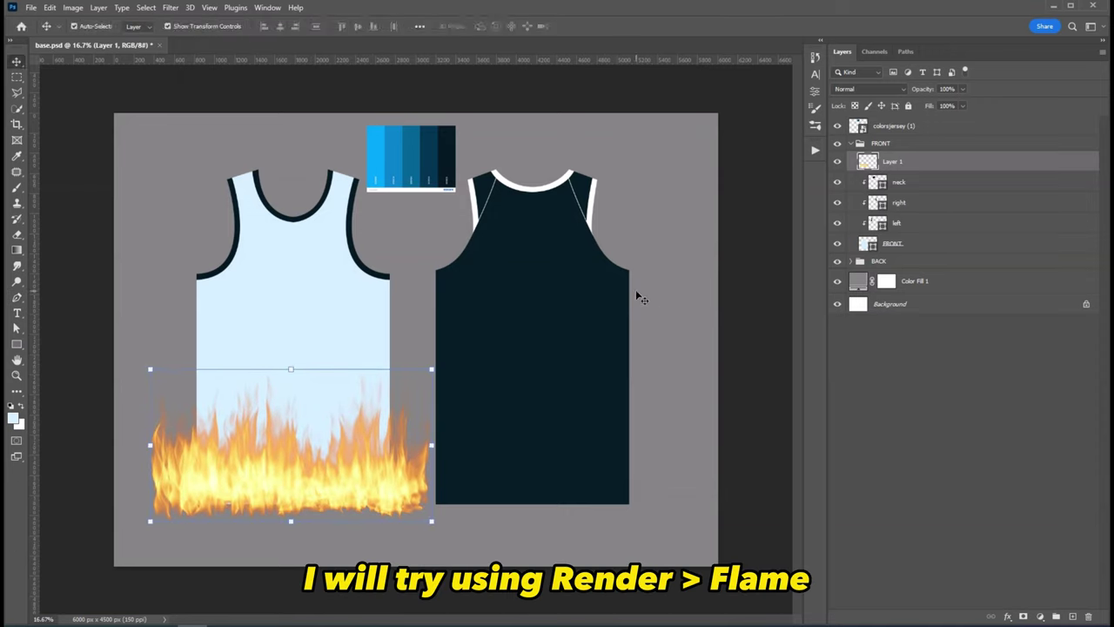
left_click(924, 171, "alt")
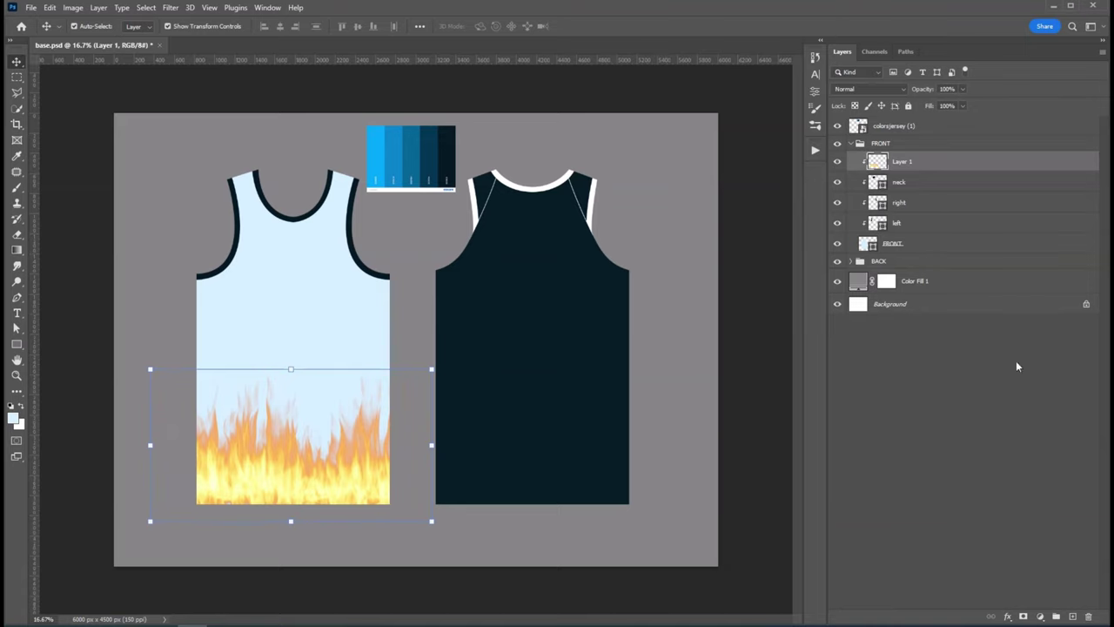
Tint the flames with a Color Overlay of the darkest navy swatch
left_click(1007, 615)
left_click(1031, 568)
left_click(973, 255)
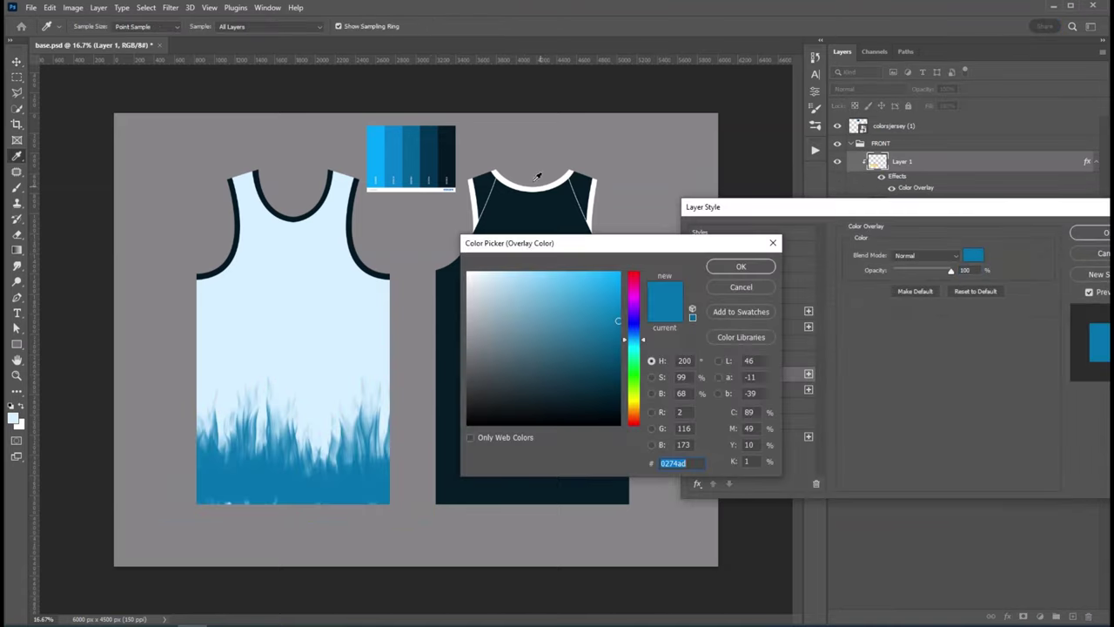
left_click(445, 150)
key("Return")
key("Return")
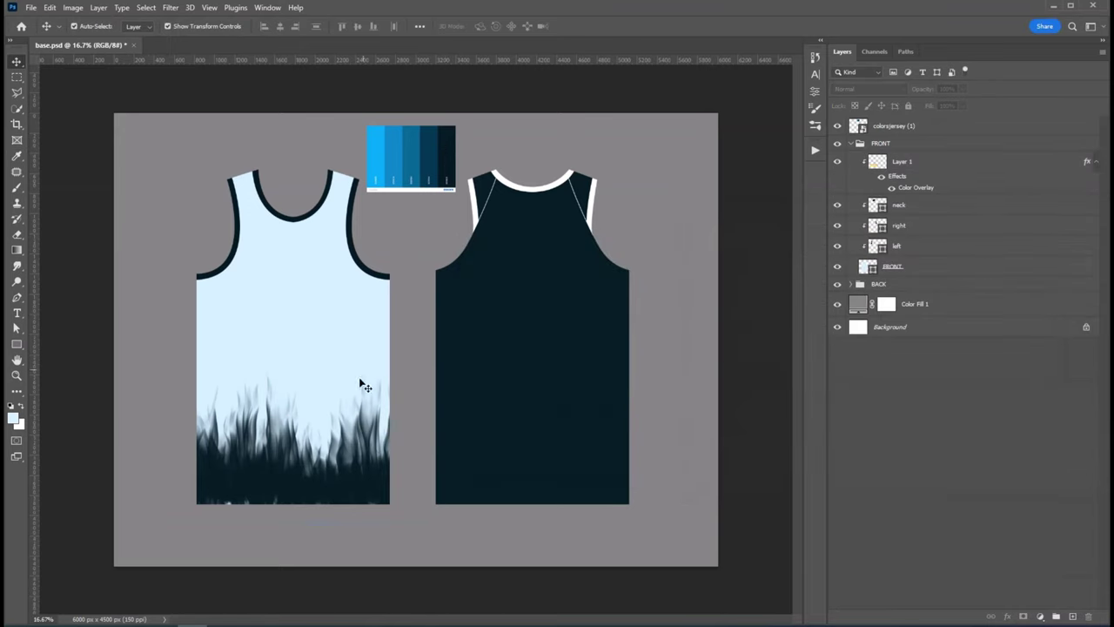
On a new layer, draw a Pen path across the lower front jersey
left_click(1072, 616)
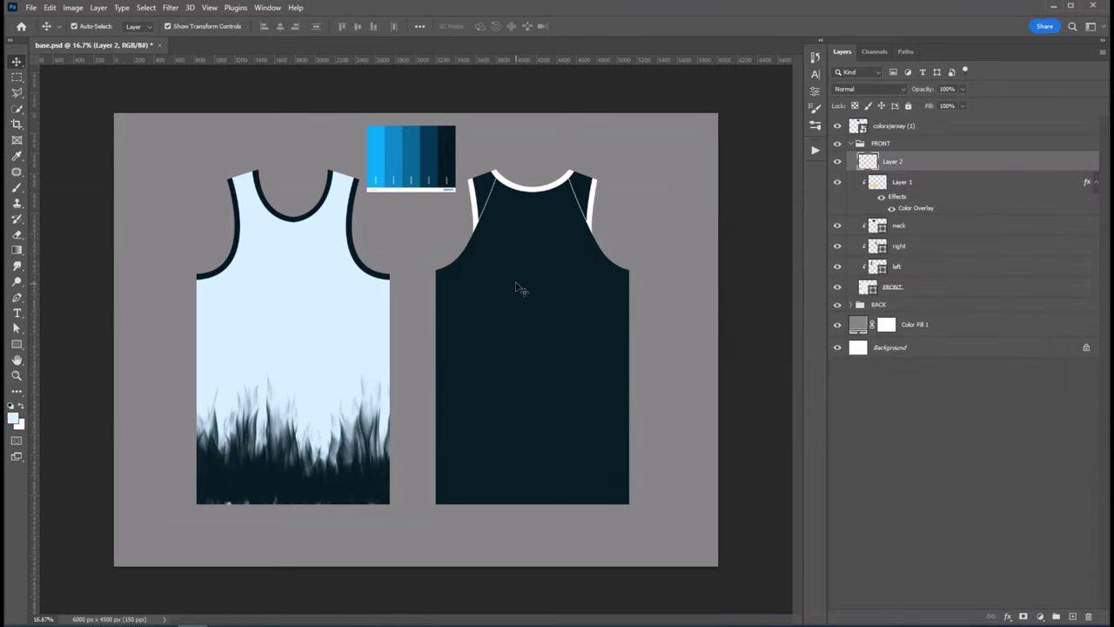
key("p")
left_click(193, 462)
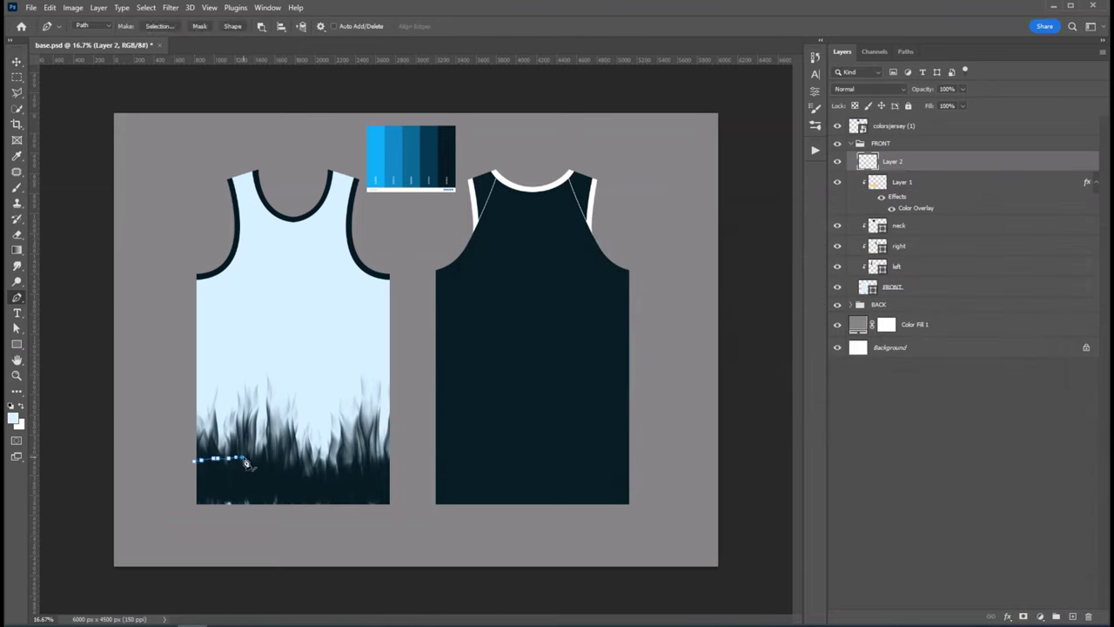
left_click_drag(334, 466, 393, 466)
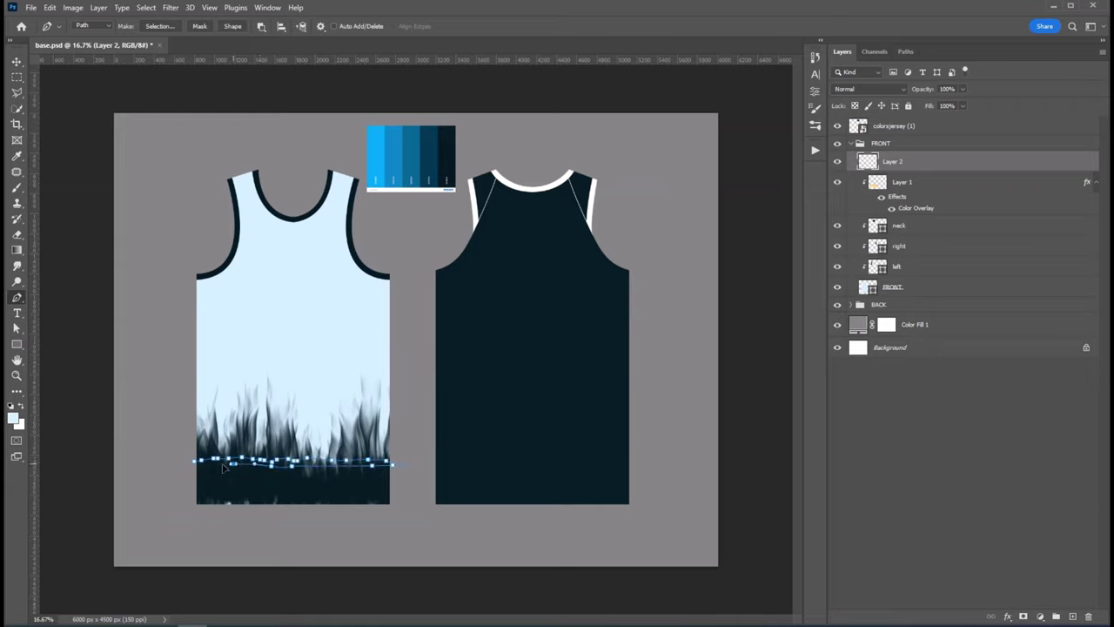
right_click(285, 465)
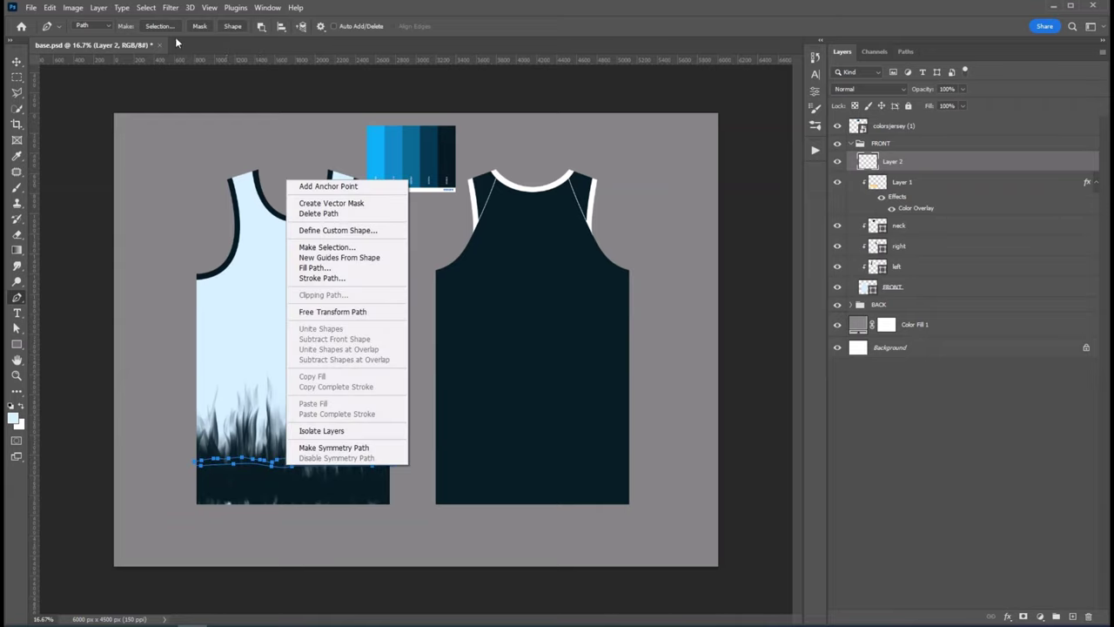
Render Flame filter flames along the new path
left_click(170, 7)
left_click(383, 239)
left_click(562, 261)
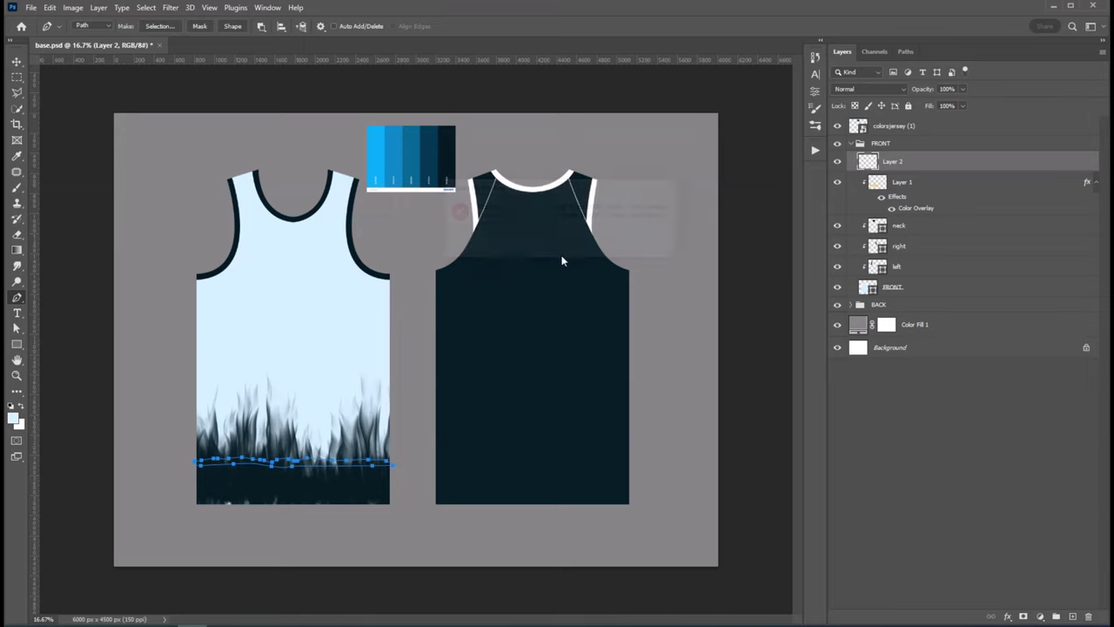
left_click_drag(592, 190, 640, 198)
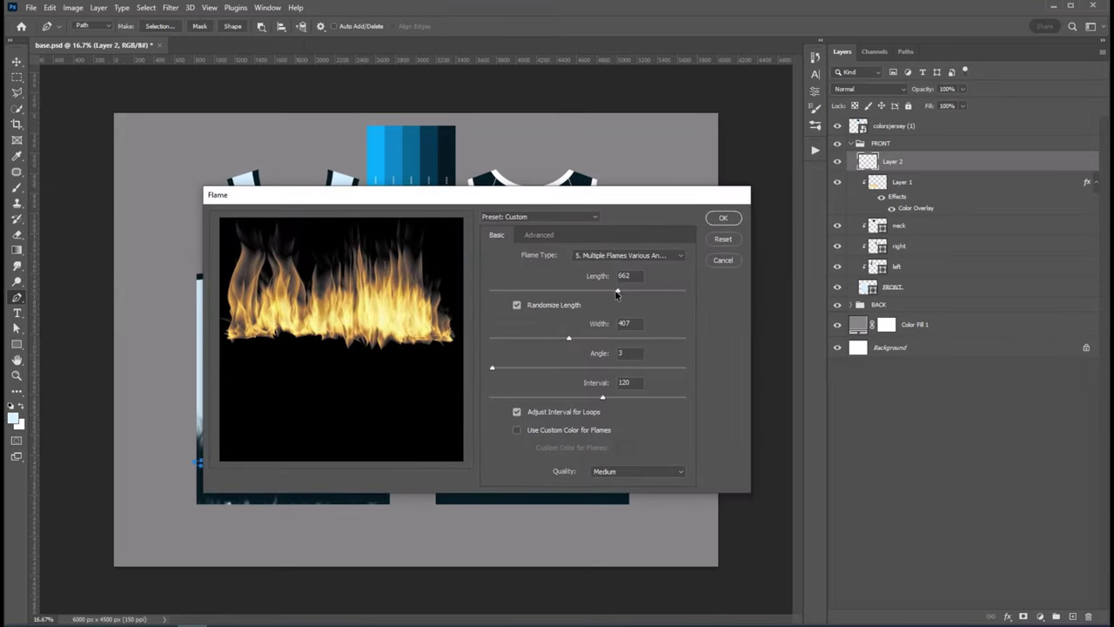
key("Return")
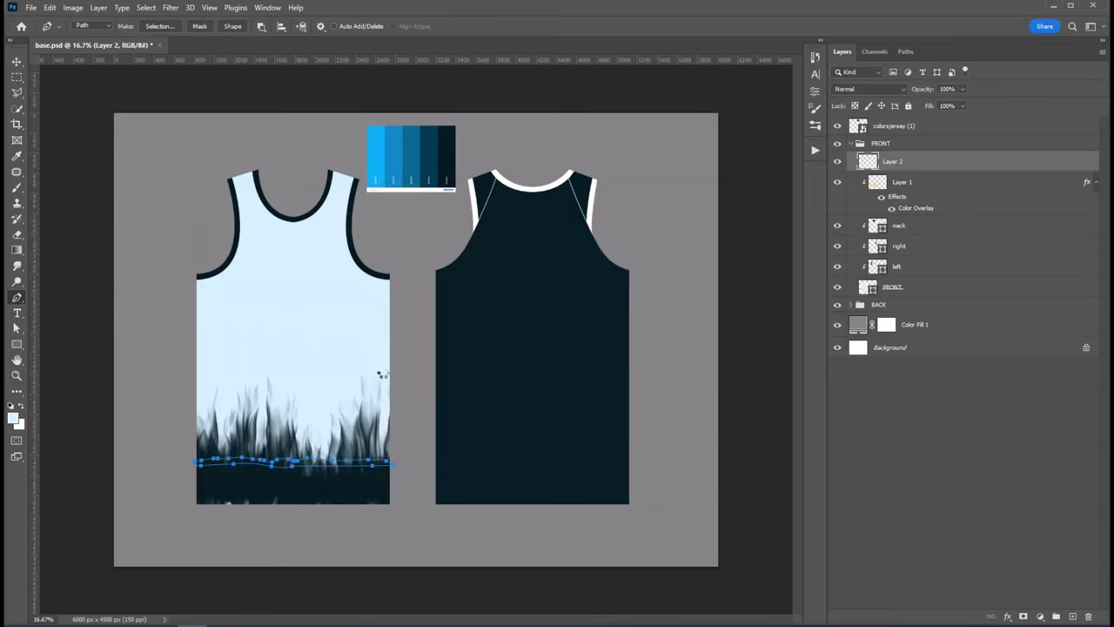
Raise the new flames slightly, move Layer 2 below Layer 1 and clip it to the jersey
key("Escape")
key("v")
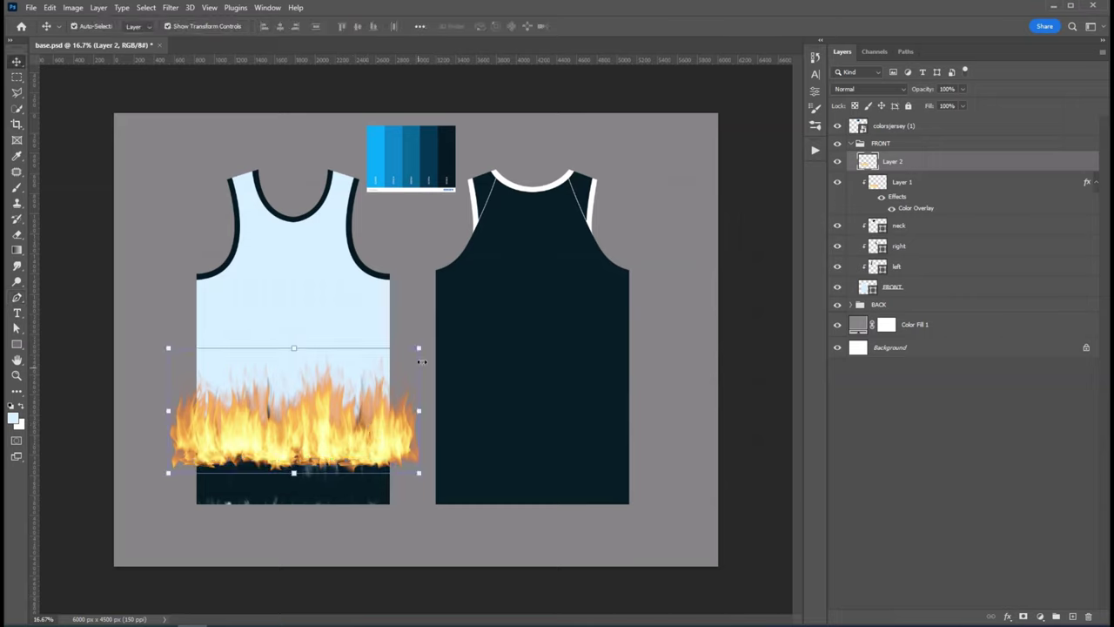
left_click_drag(351, 427, 351, 418)
left_click_drag(932, 167, 954, 201)
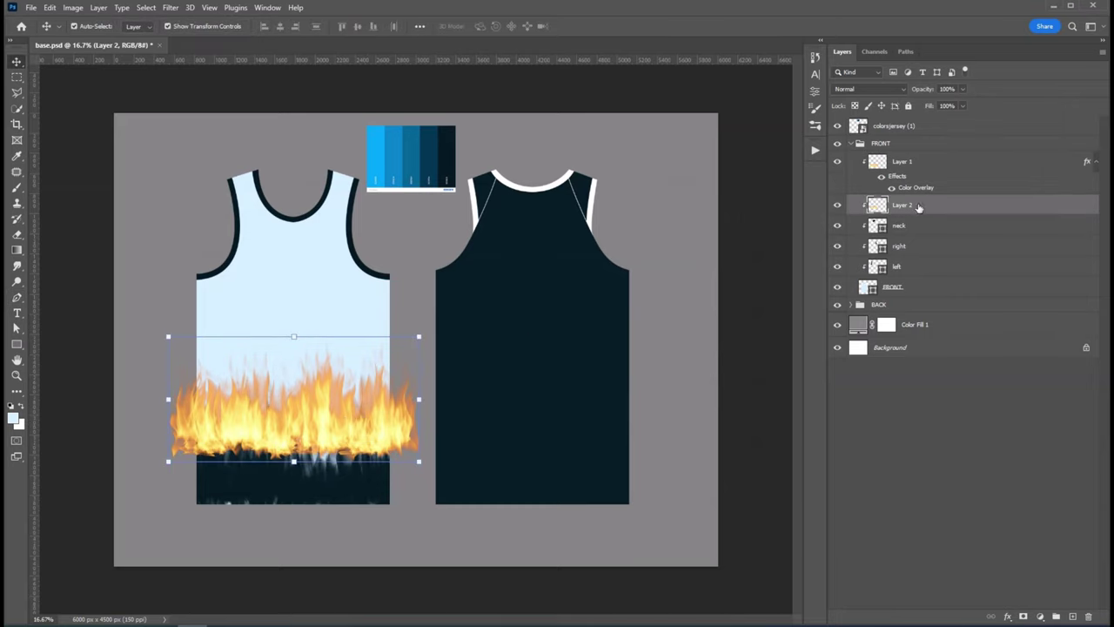
left_click(1007, 616)
Tint the new flames with a medium-blue Color Overlay
left_click(1036, 576)
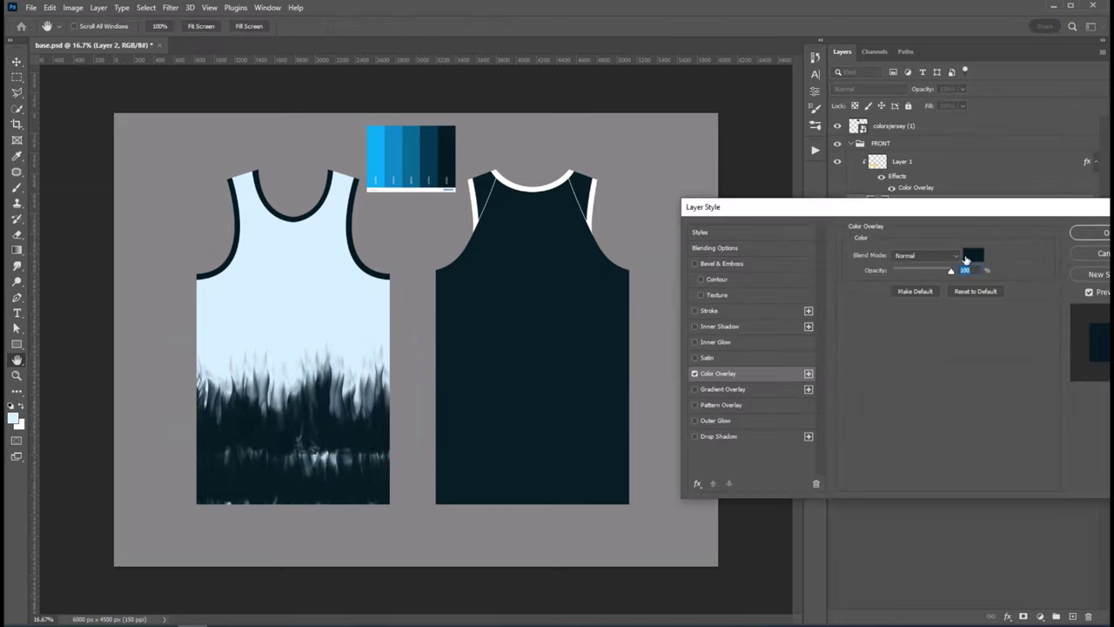
left_click(973, 255)
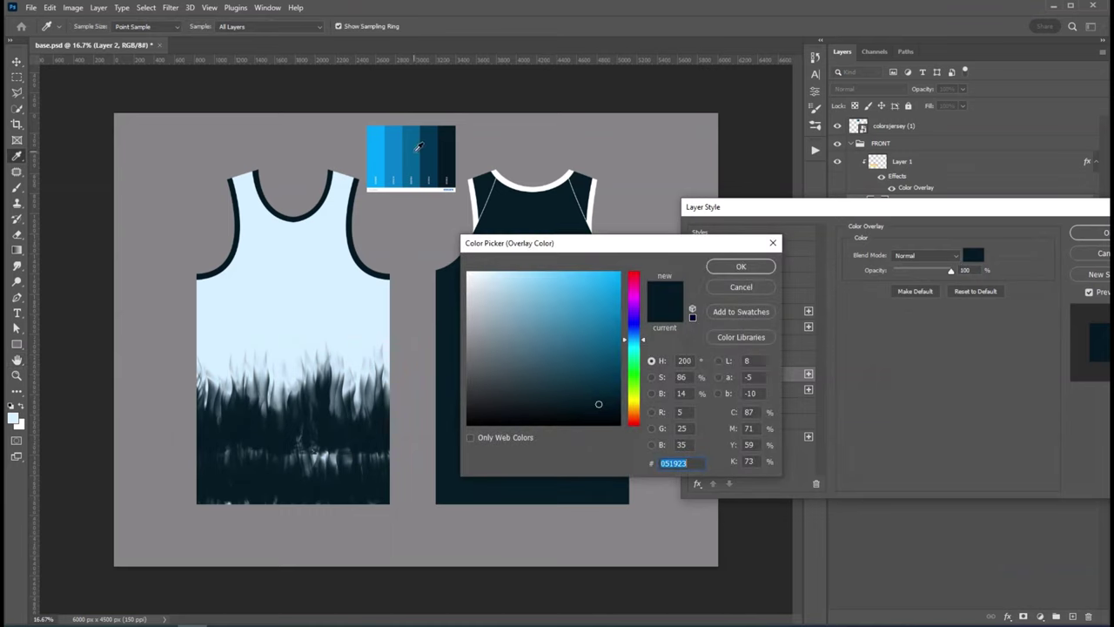
left_click(417, 146)
key("Return")
key("Return")
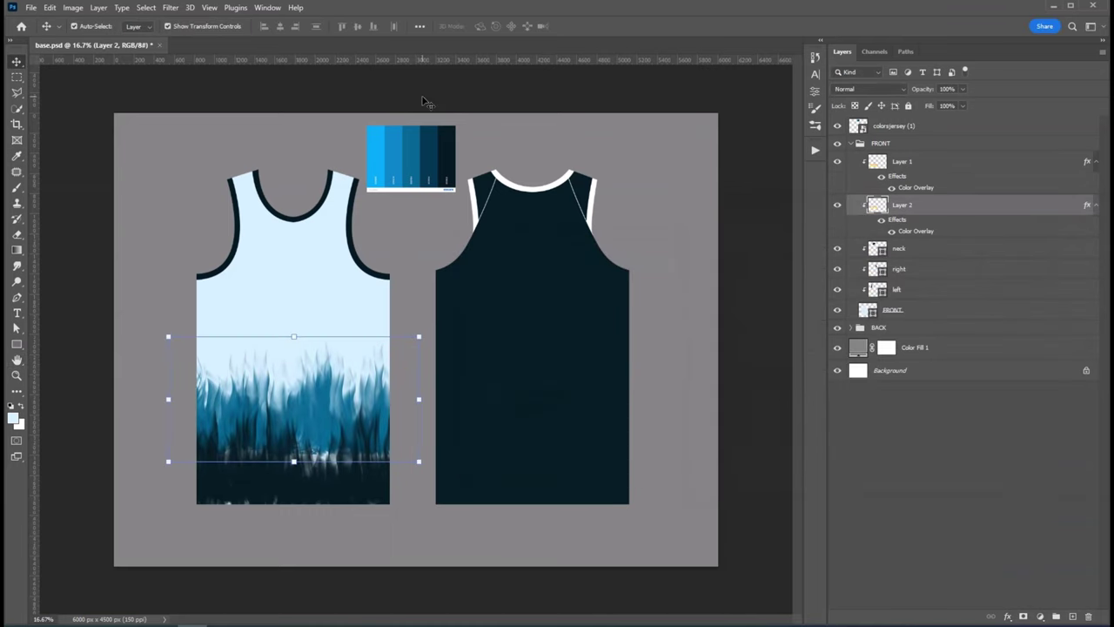
Add an empty Layer 3 and start a Pen path at the jersey's left side
left_click(1073, 616)
key("p")
left_click(191, 369)
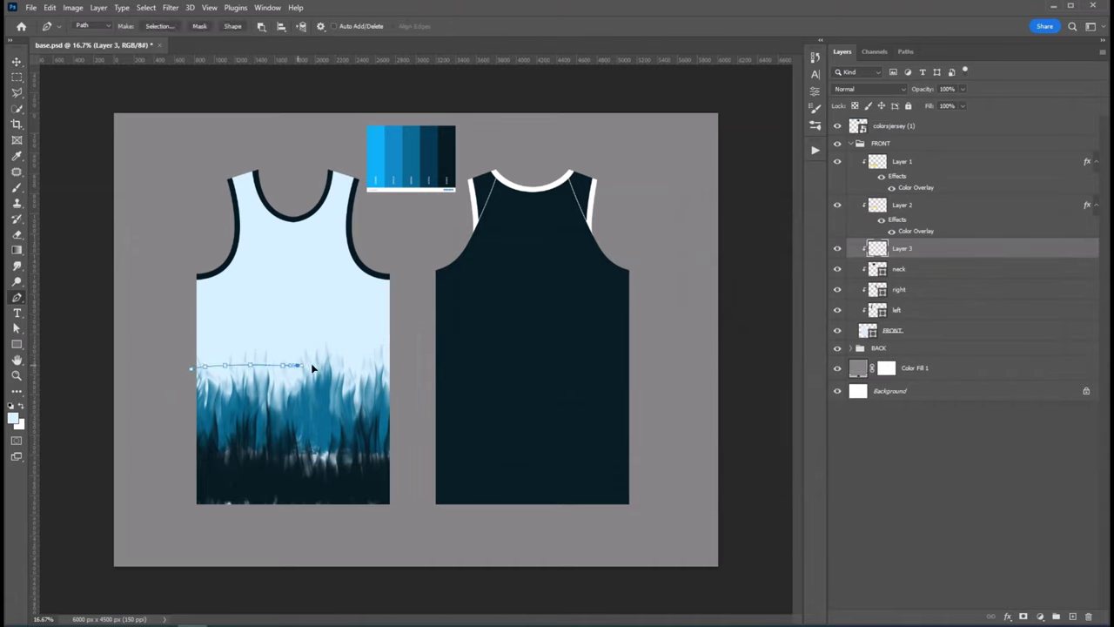
Draw a Pen path across the middle of the front jersey and back to the left
left_click(393, 366)
left_click(366, 368)
left_click(336, 369)
left_click(299, 373)
left_click(243, 375)
left_click(193, 375)
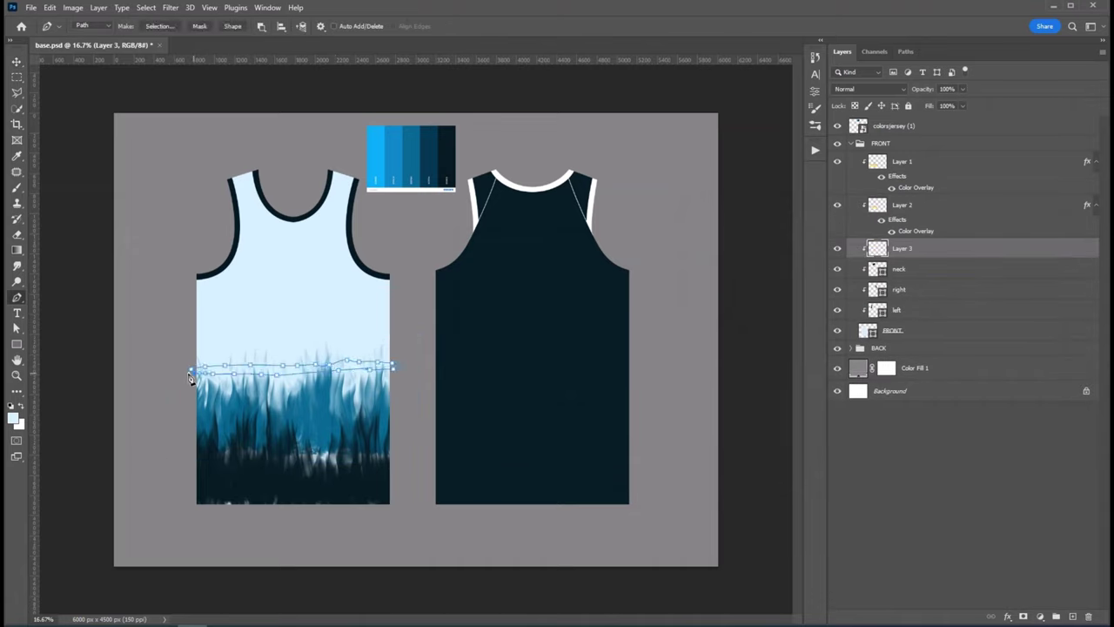
Render taller flames along the middle path and drag them to the jersey's middle
left_click(144, 8)
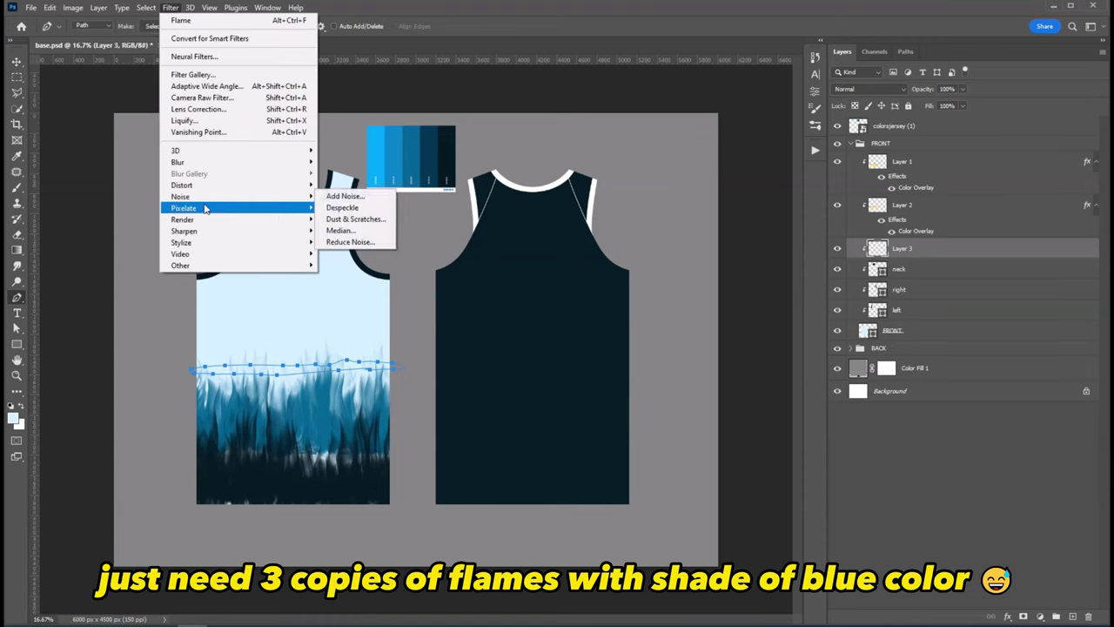
left_click(344, 218)
left_click(565, 247)
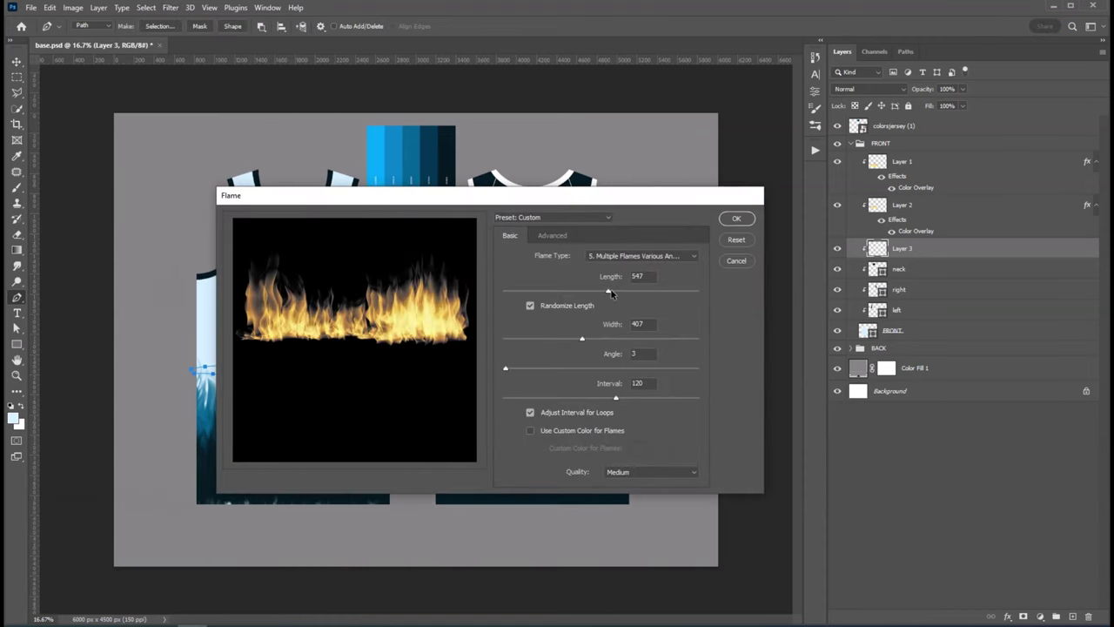
mouse_move(606, 288)
left_mouse_down()
mouse_move(634, 293)
mouse_move(623, 293)
left_mouse_up()
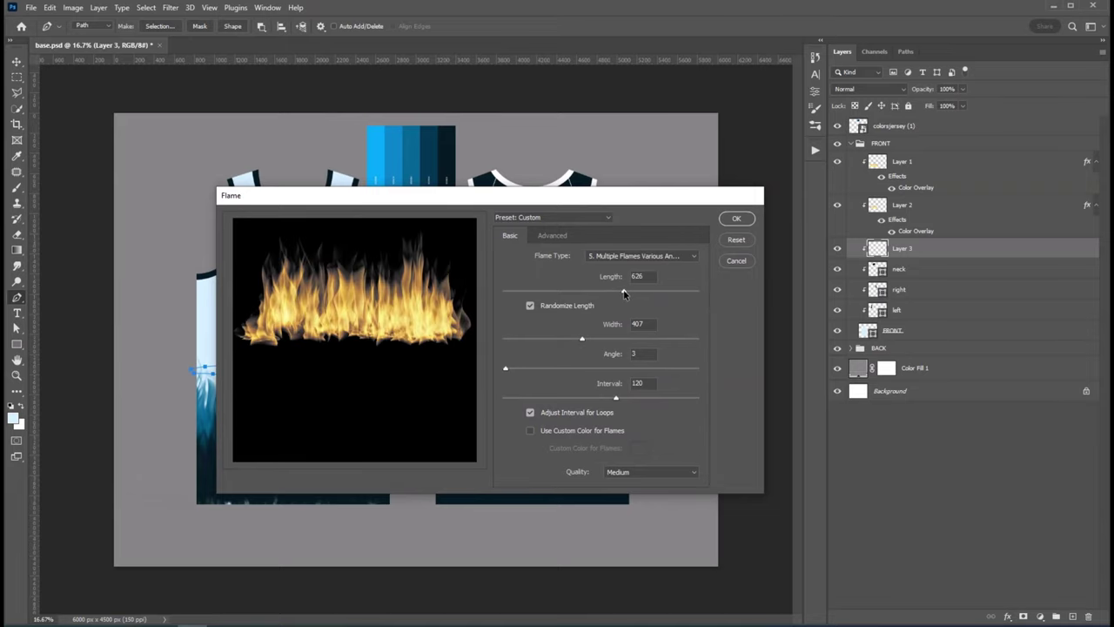
left_click(737, 218)
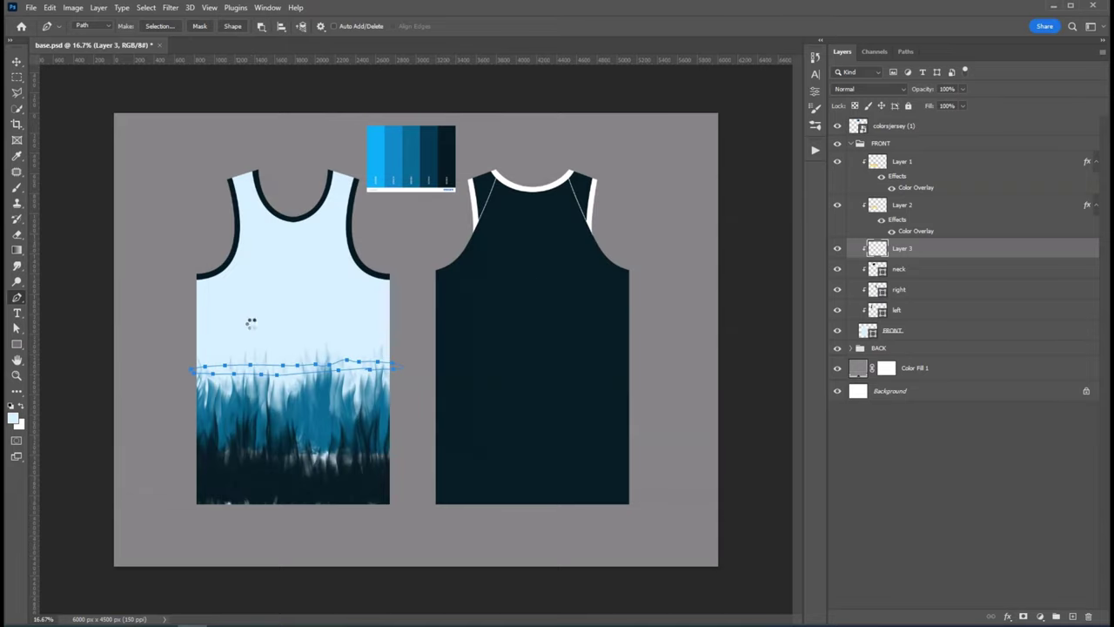
key("v")
left_click_drag(340, 331, 387, 375)
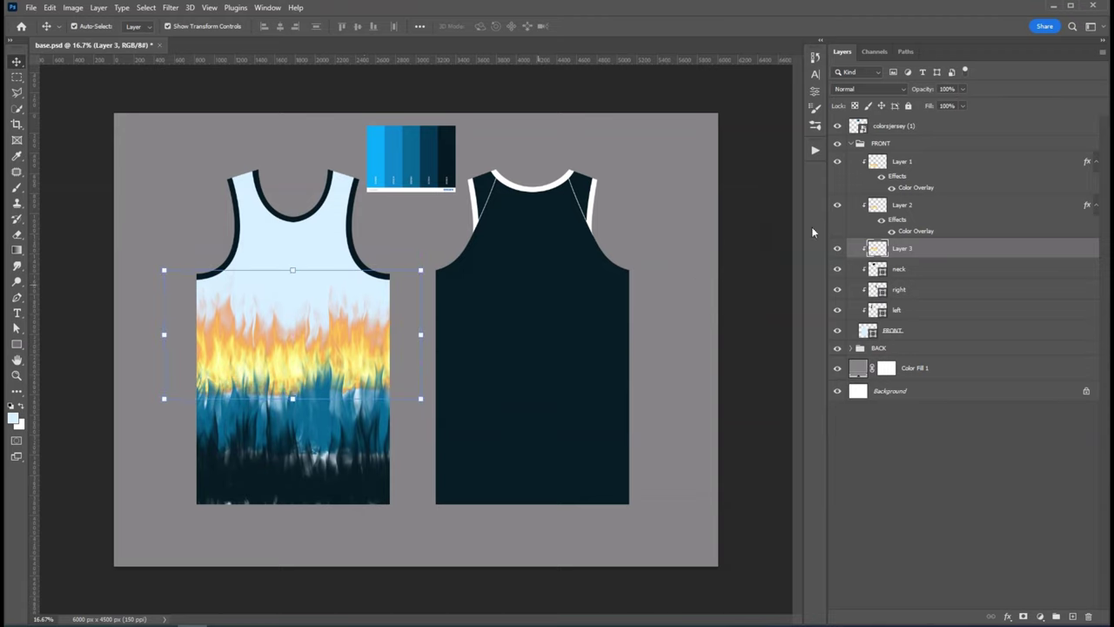
left_click(1006, 616)
Tint the middle flames with a bright cyan Color Overlay
left_click(1044, 562)
left_click(973, 255)
left_click(380, 153)
key("Return")
key("Return")
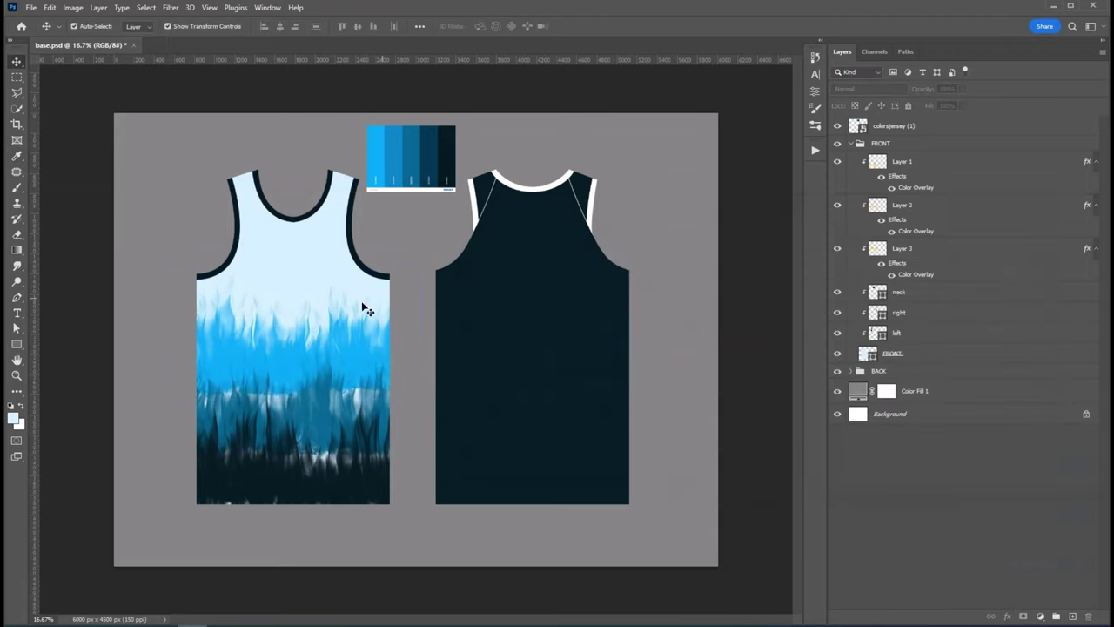
Lower the cyan flames 126 px, then clip a Layer 1 copy and Layer 4 to the shirt
left_click_drag(300, 393, 217, 335)
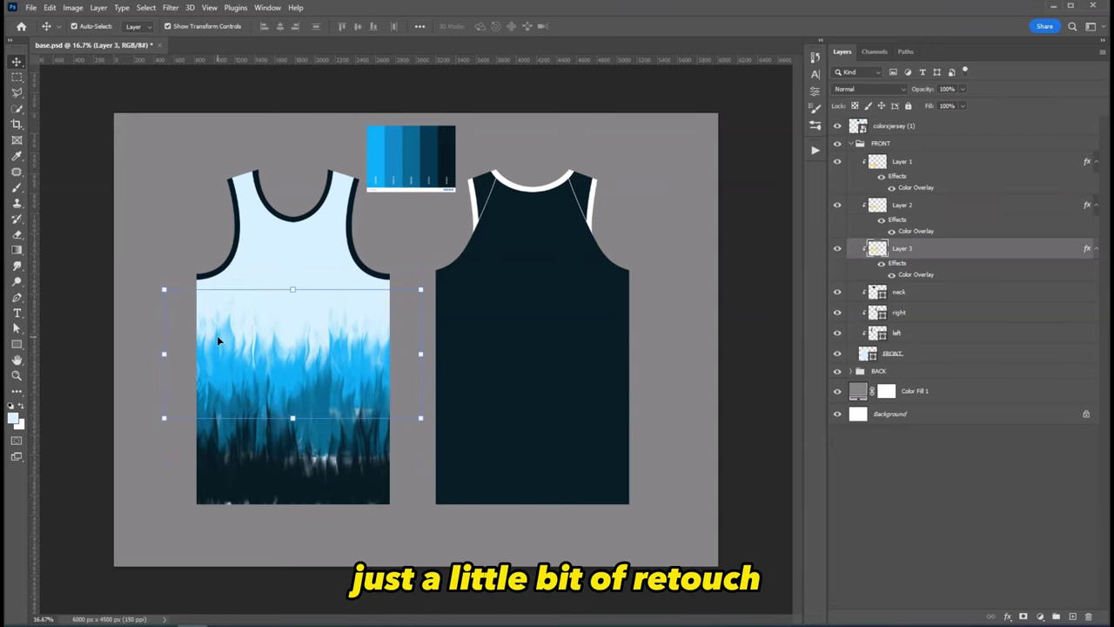
left_click(951, 187)
left_click(1072, 616)
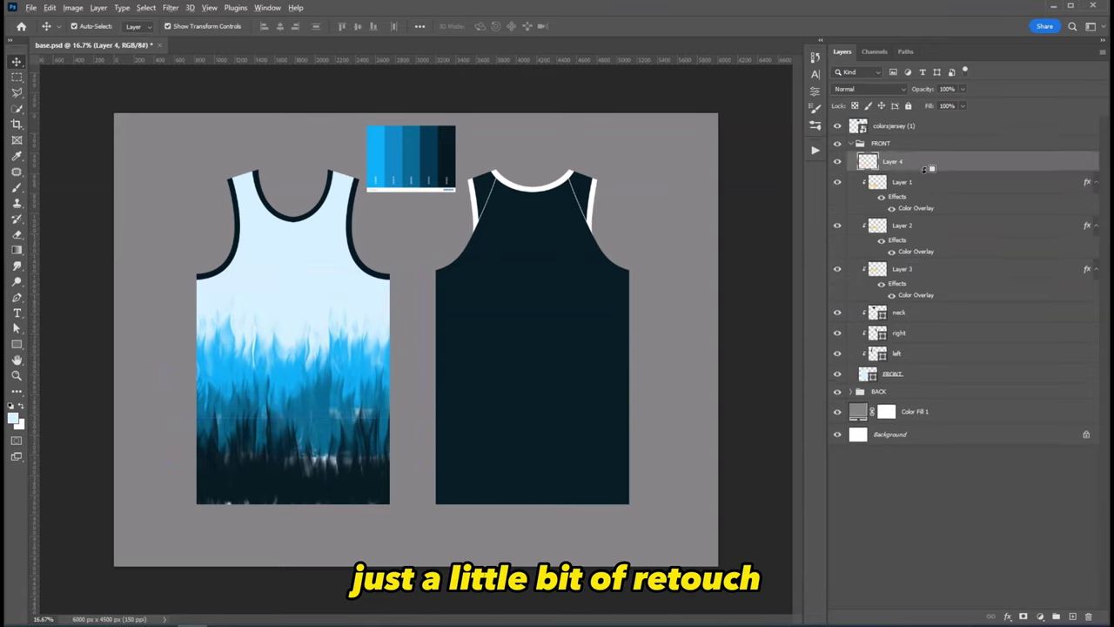
left_click(910, 215, "alt")
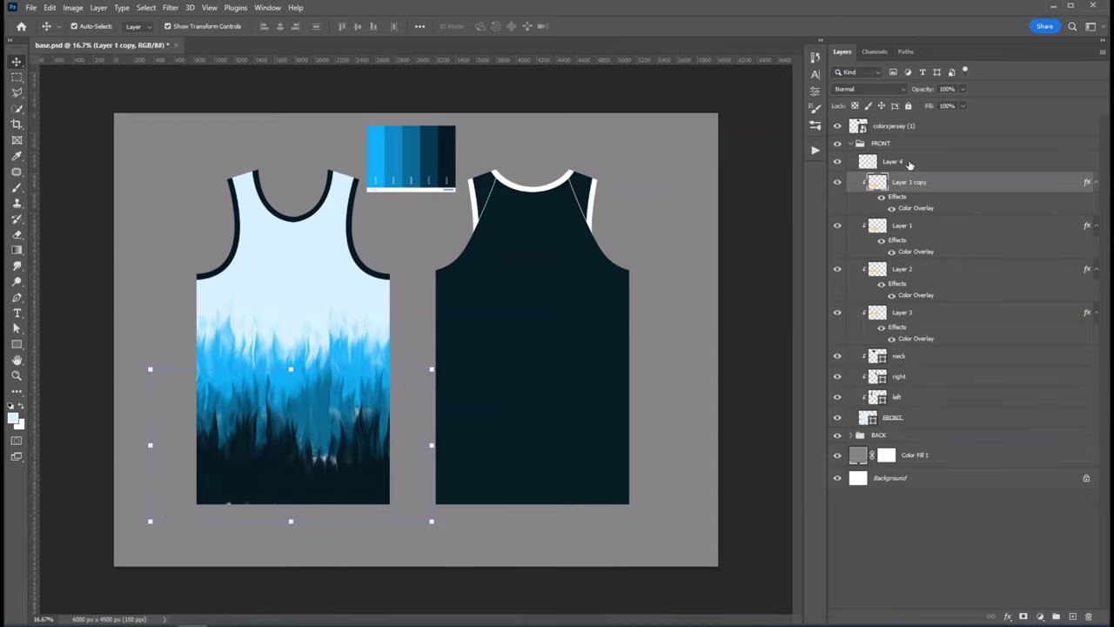
left_click(900, 161)
left_click(900, 172, "alt")
Add a new gradient layer above Layer 2
key("g")
key("v")
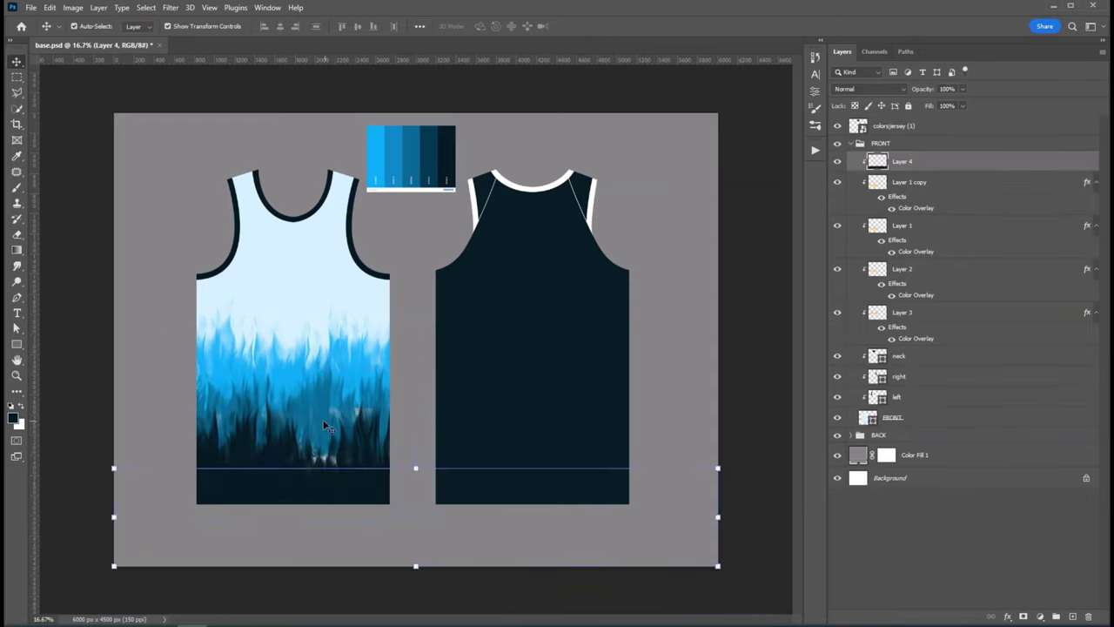
left_click(957, 271)
left_click(1073, 617)
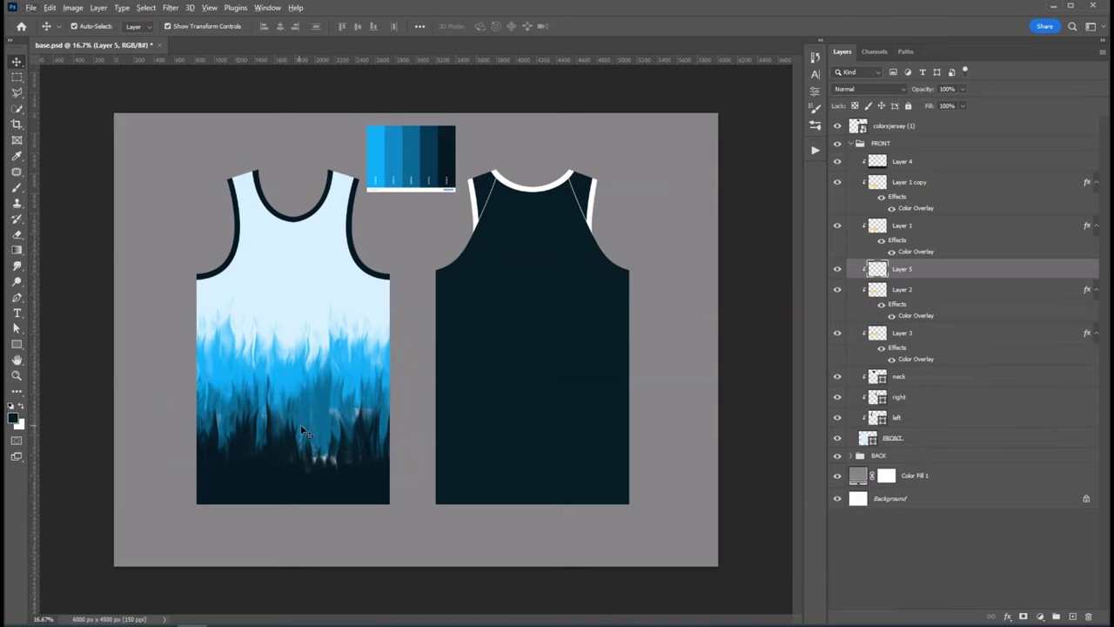
key("b")
key("v")
key("ctrl+z")
key("ctrl+z")
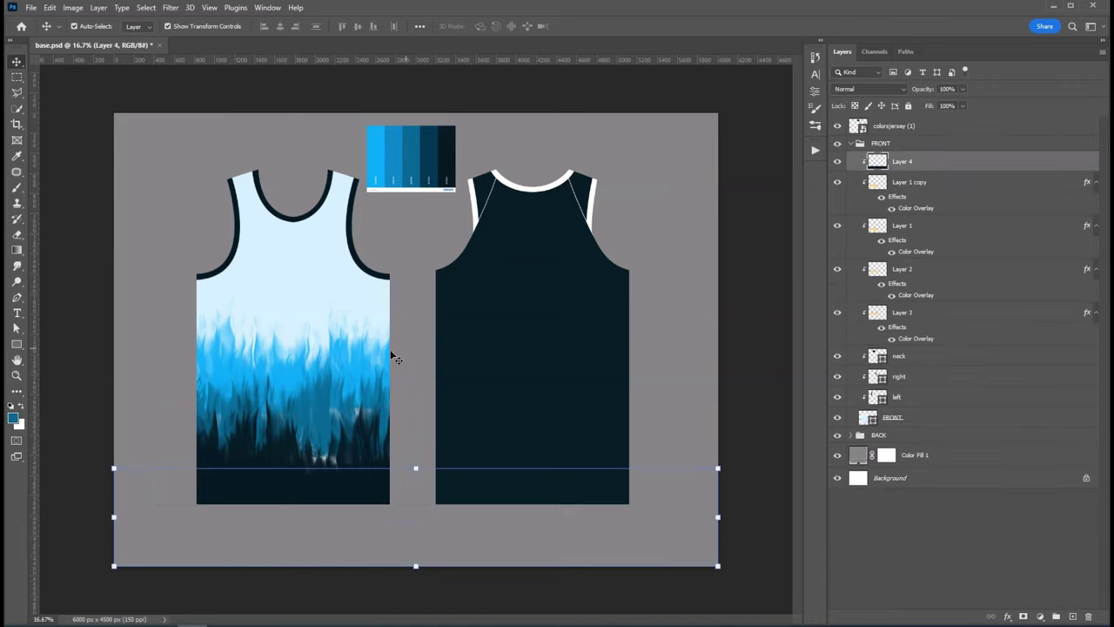
left_click(955, 271)
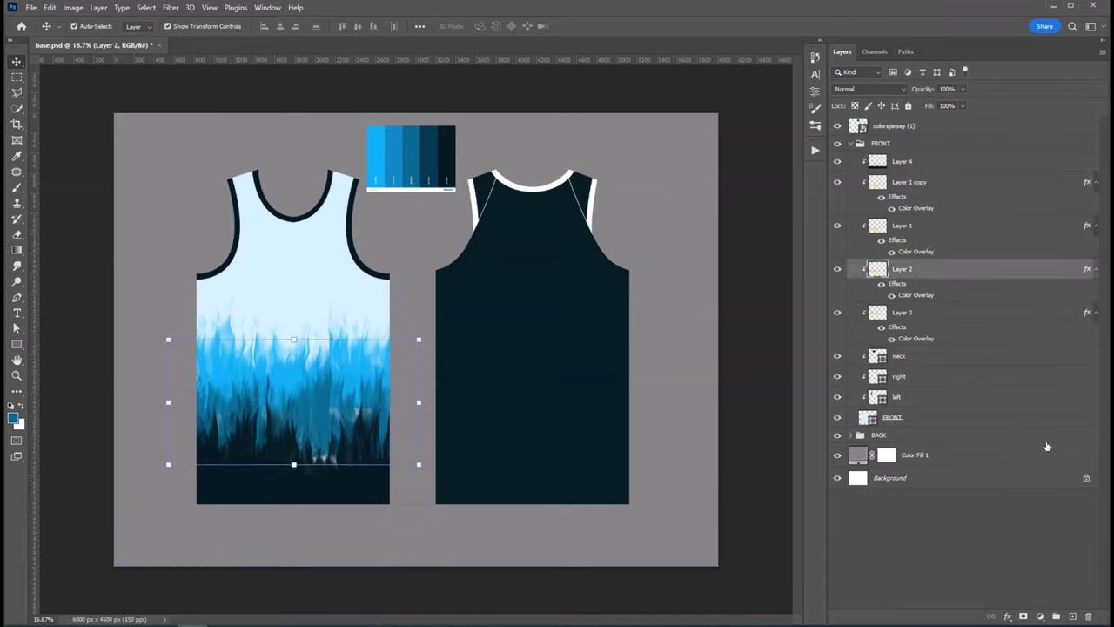
left_click(1072, 616)
key("g")
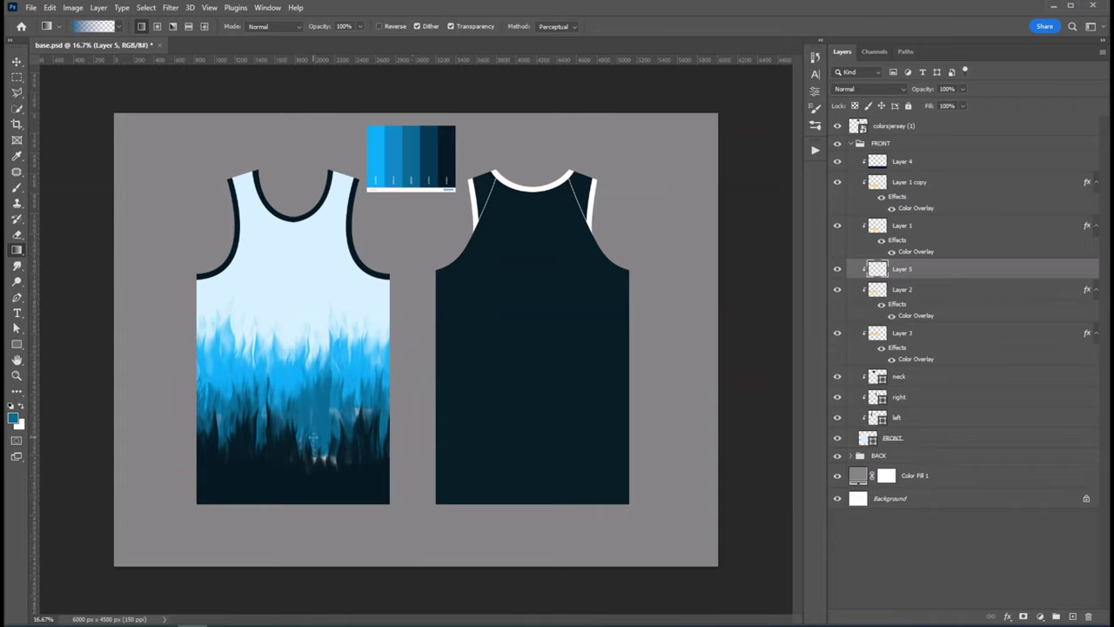
key("v")
Add a layer above Layer 3 and draw a blue gradient across the lower front jersey
left_click(905, 289)
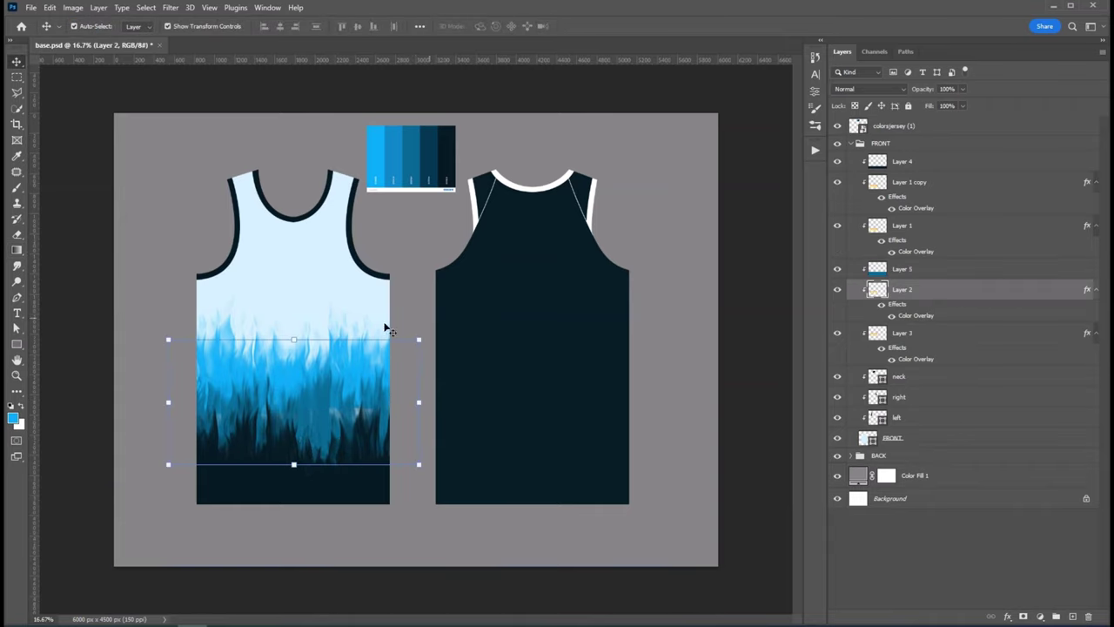
left_click(905, 333)
left_click(1072, 616)
key("g")
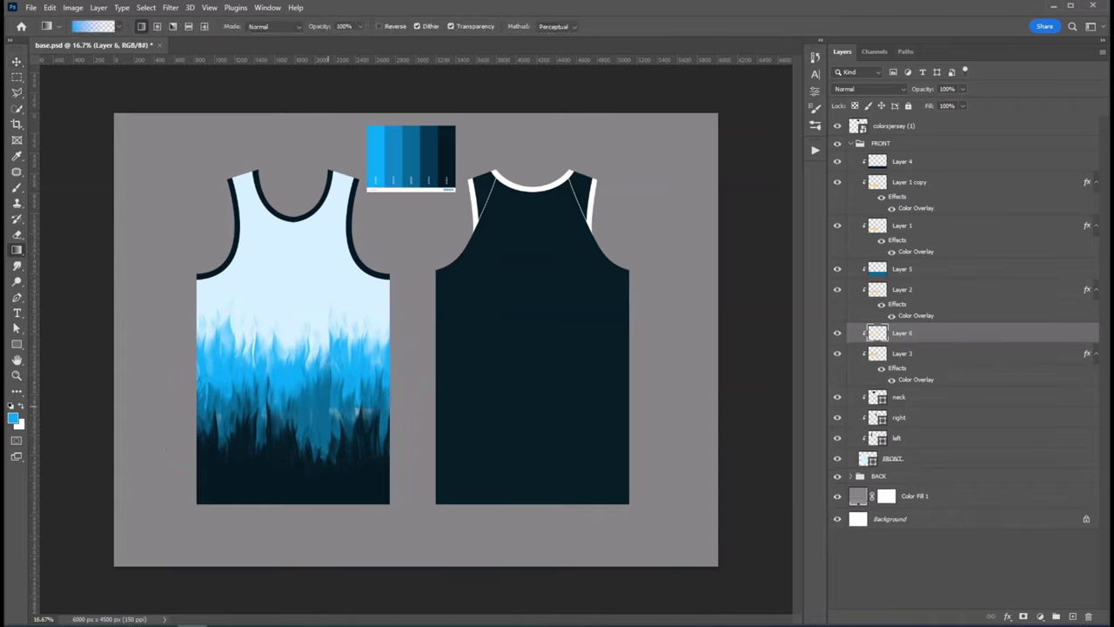
left_click_drag(325, 396, 320, 409)
key("v")
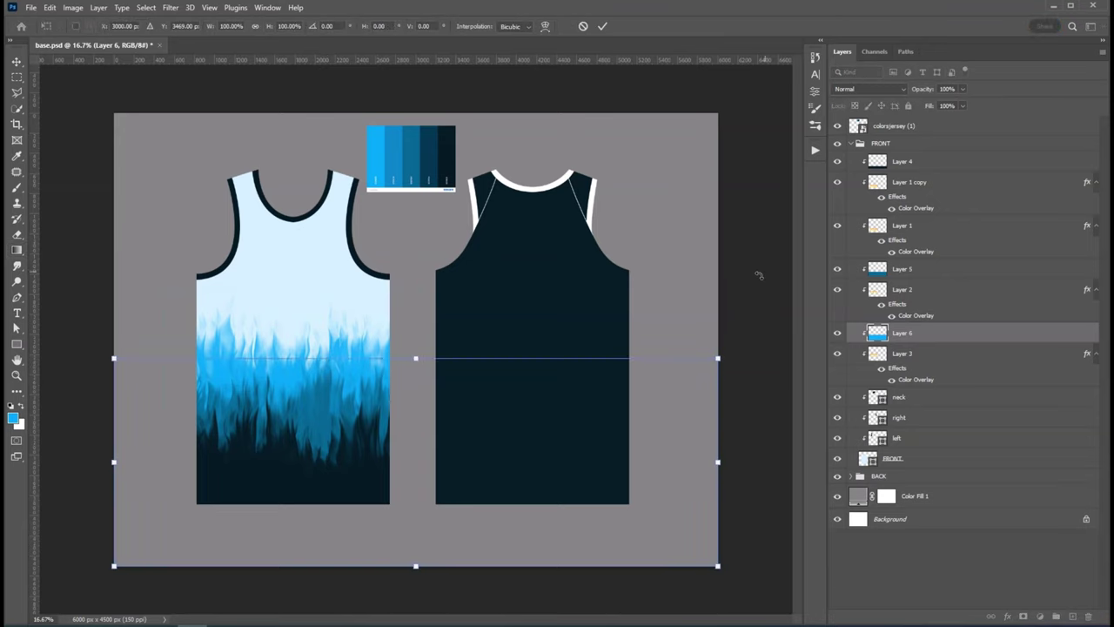
left_click(80, 315)
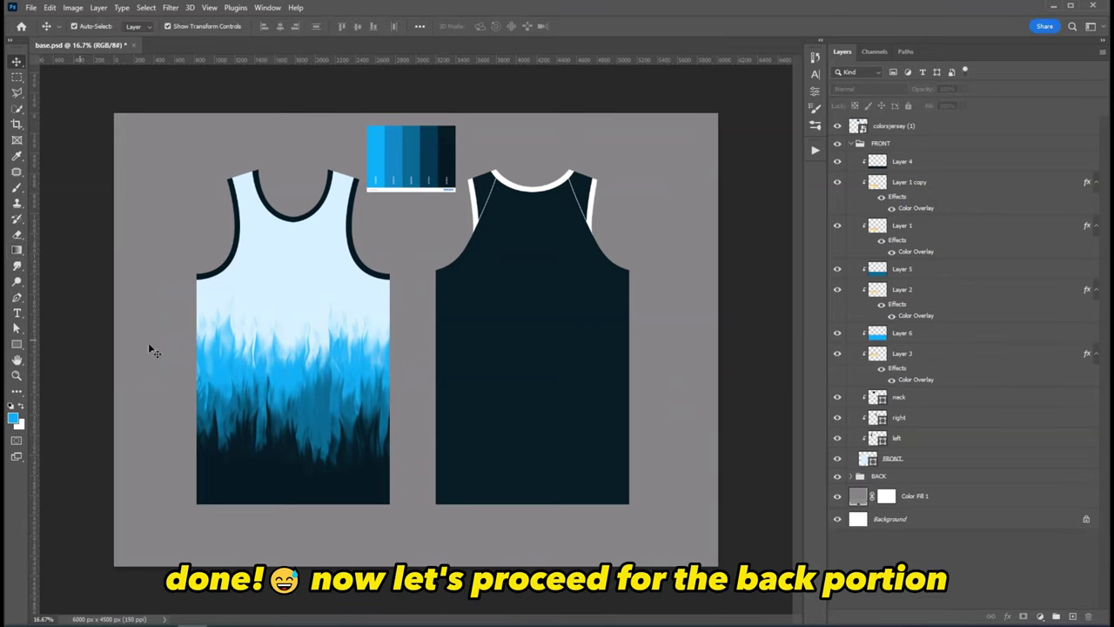
Expand the BACK group and fill the BACK base shape with light blue
left_click(296, 368)
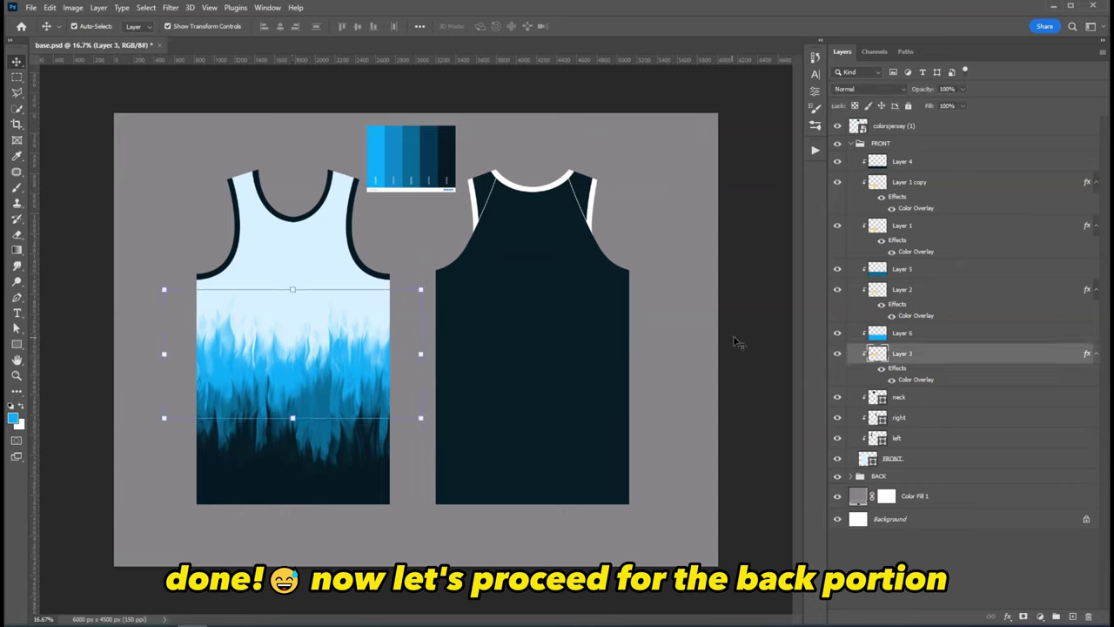
left_click(331, 350)
left_click(332, 350)
left_click(531, 266)
scroll(907, 552, "down", 1)
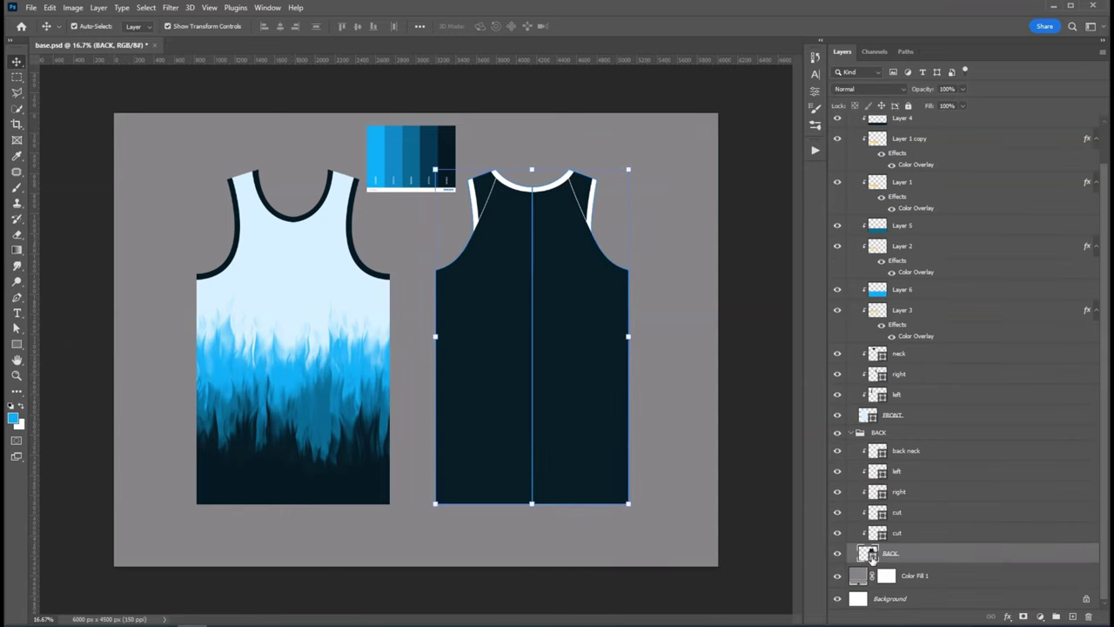
double_click(870, 557)
left_click(319, 231)
key("Return")
Set the back neck and left/right armhole trims' fill to dark navy
key("u")
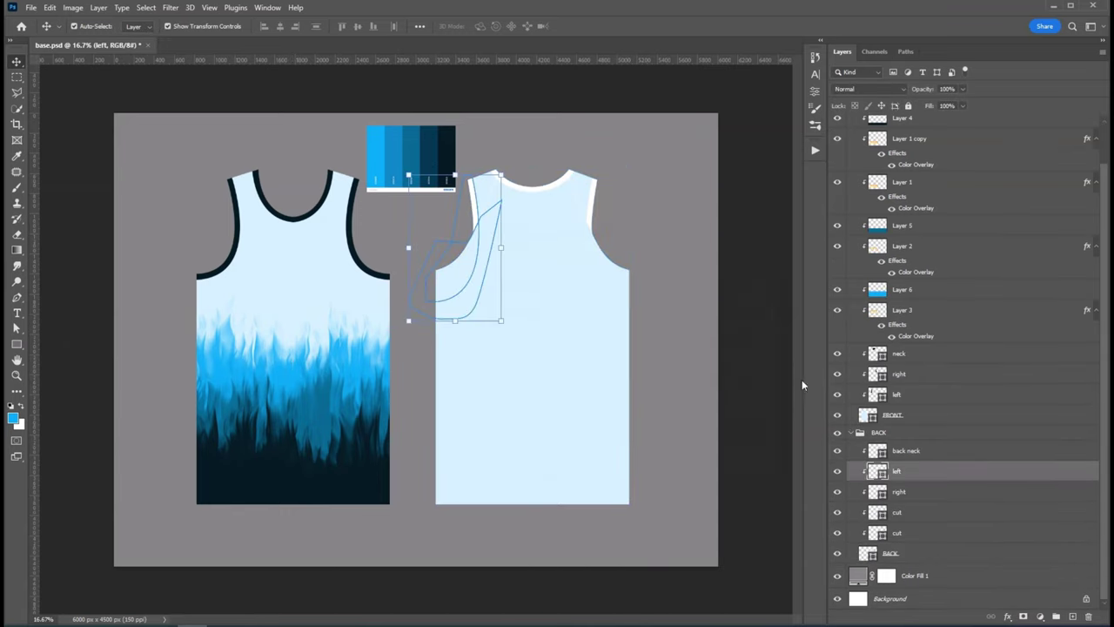
left_click(905, 450)
left_click(898, 491, "shift")
left_click(139, 26)
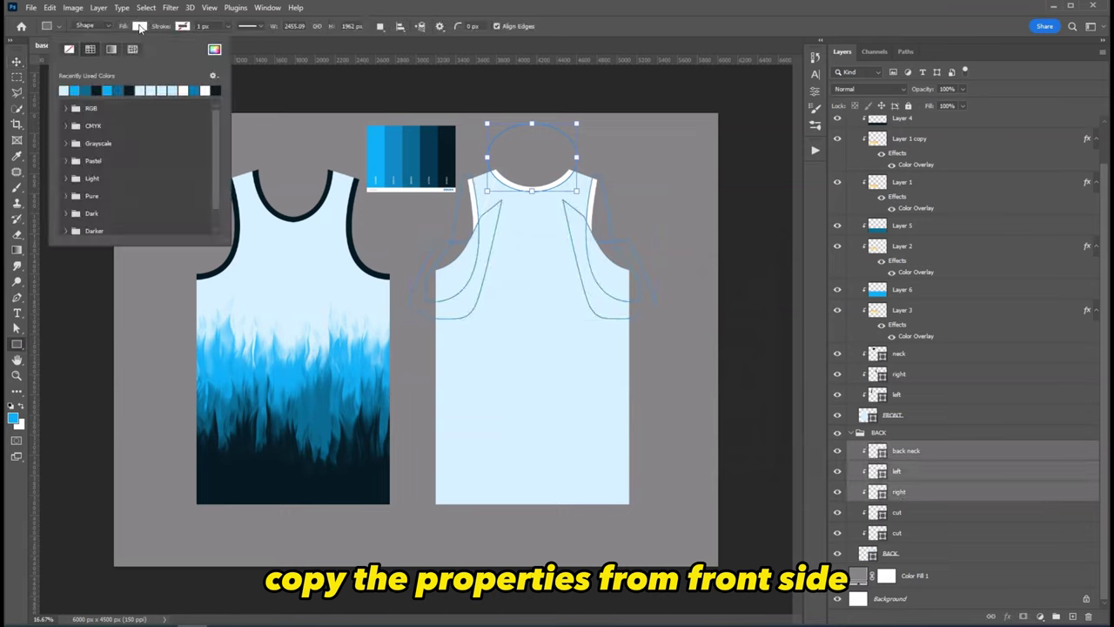
left_click(214, 49)
left_click(294, 218)
key("Return")
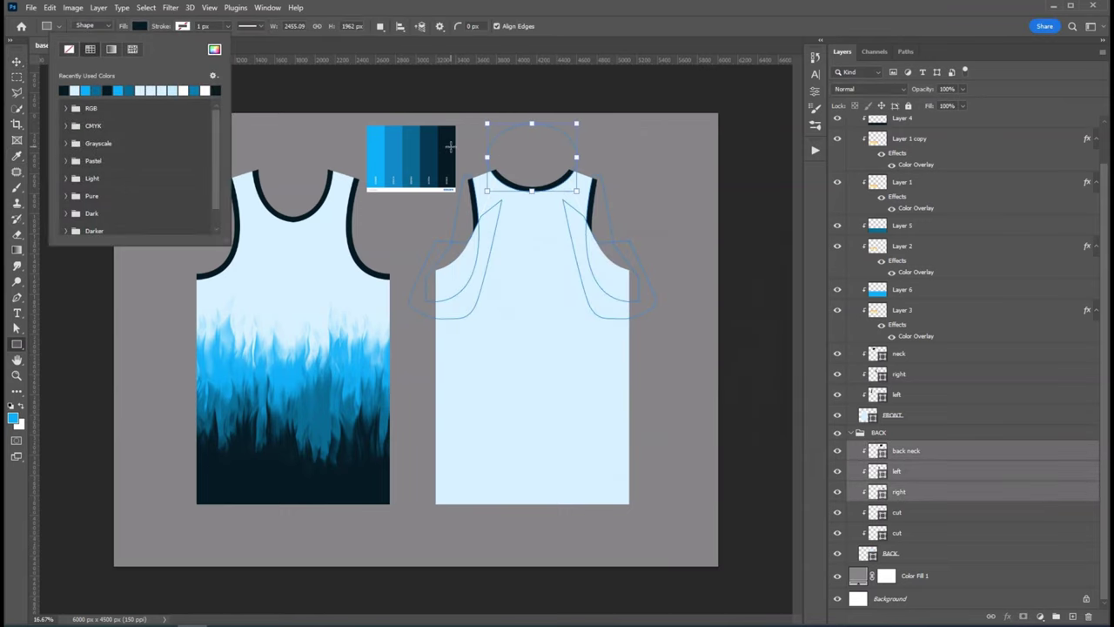
key("v")
left_click(606, 108)
left_click(493, 352)
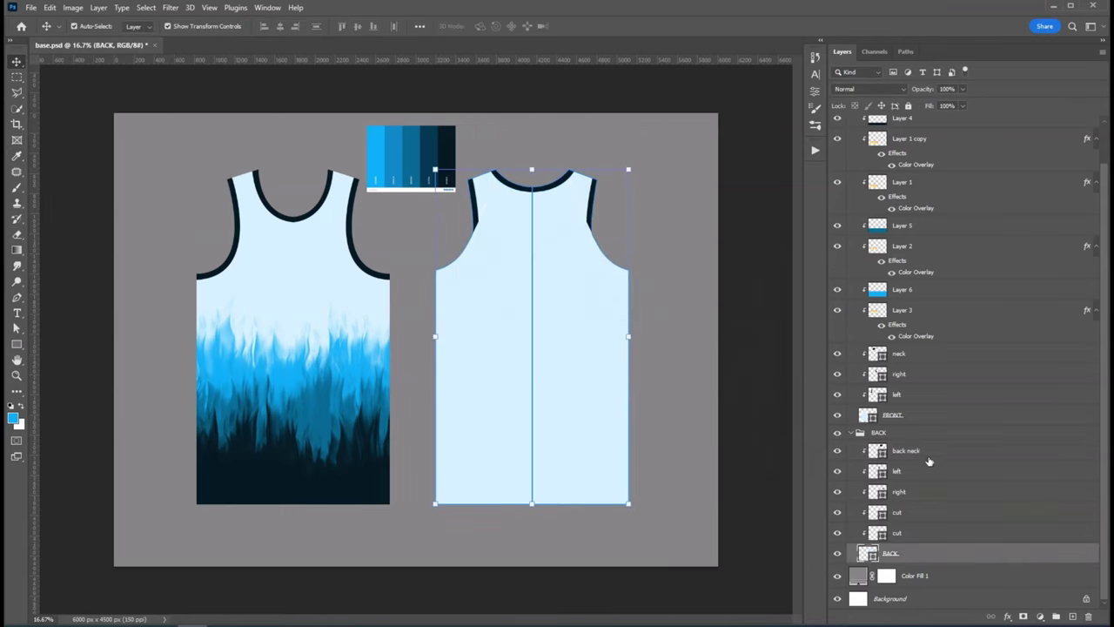
left_click(902, 245)
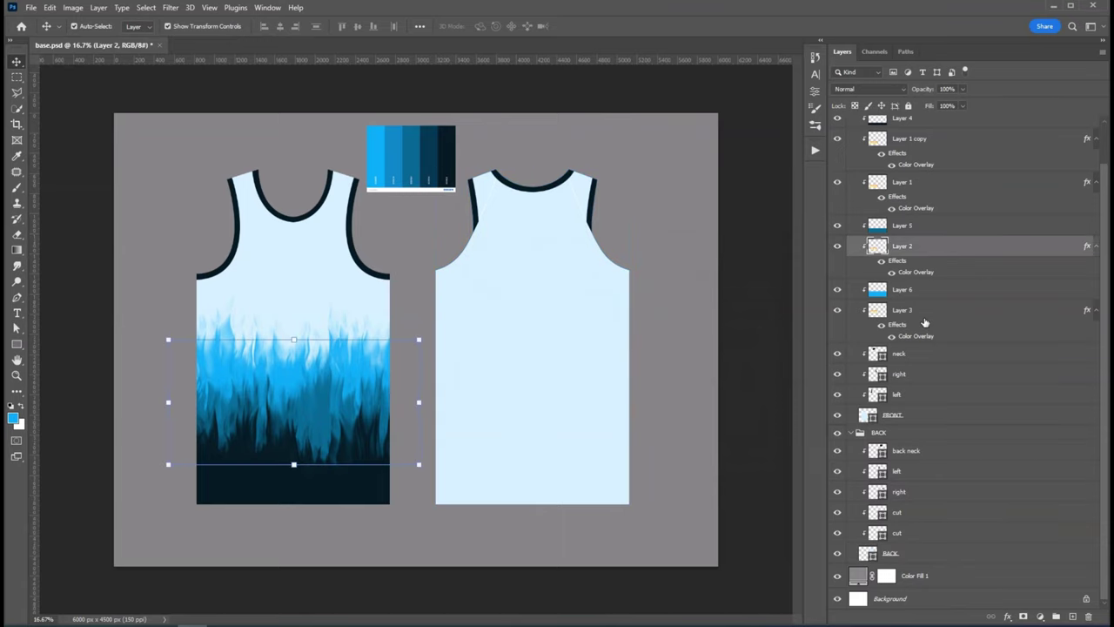
Duplicate the front flame and gradient layers and move the copies into the BACK group
left_click(924, 323)
scroll(926, 321, "up", 2)
left_click(901, 269, "shift")
key("ctrl+j")
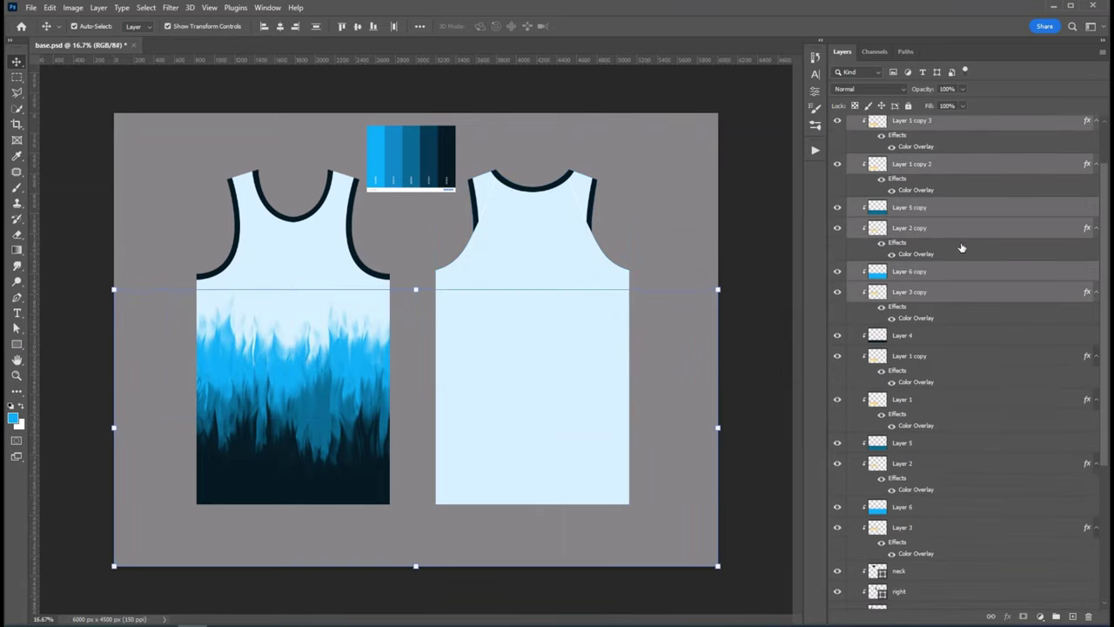
left_click_drag(958, 224, 908, 588)
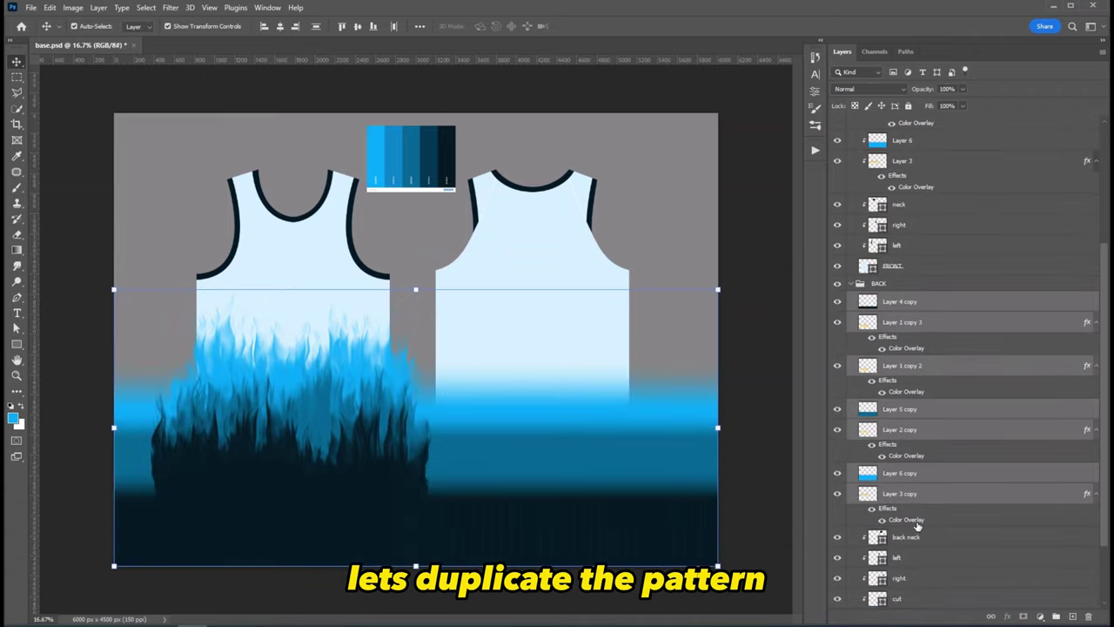
Clip all seven flame and gradient copies to the back jersey
left_click(924, 521, "alt")
left_click(927, 483, "alt")
left_click(931, 461, "alt")
left_click(931, 418, "alt")
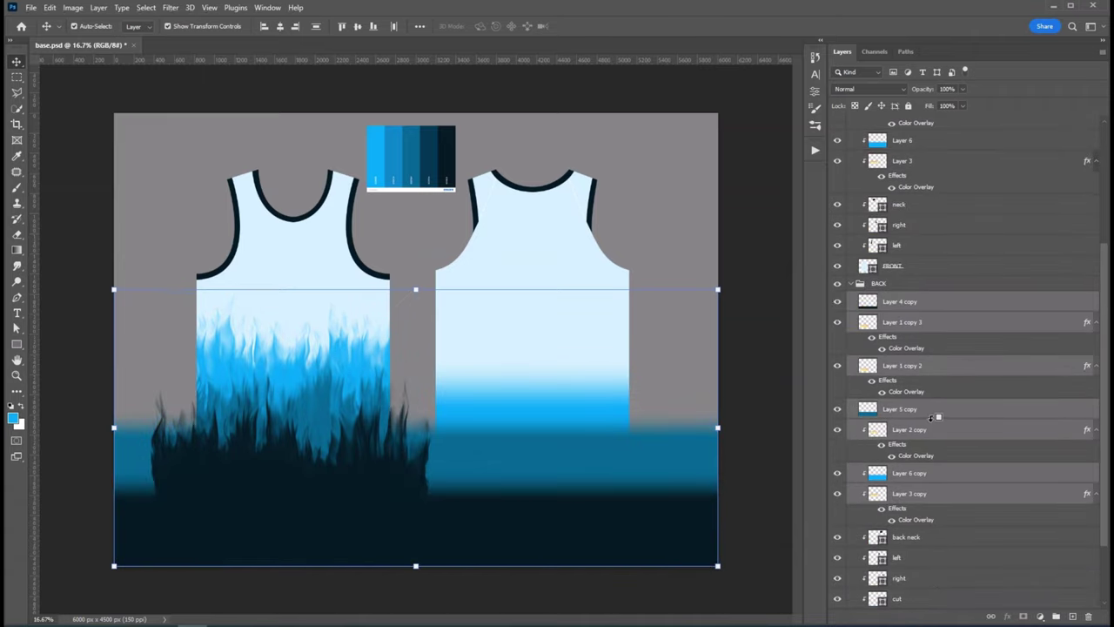
left_click(931, 398, "alt")
left_click(938, 355, "alt")
left_click(940, 312, "alt")
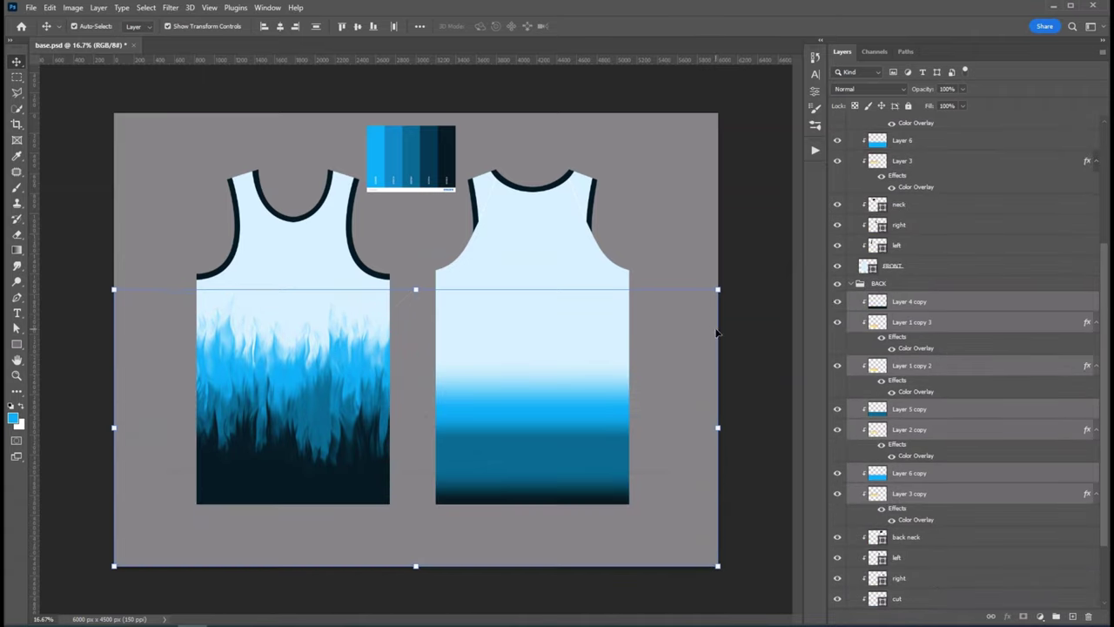
Shift the copied flames right onto the back jersey, nudging them slightly left
key("ctrl+t")
left_click_drag(362, 389, 604, 389)
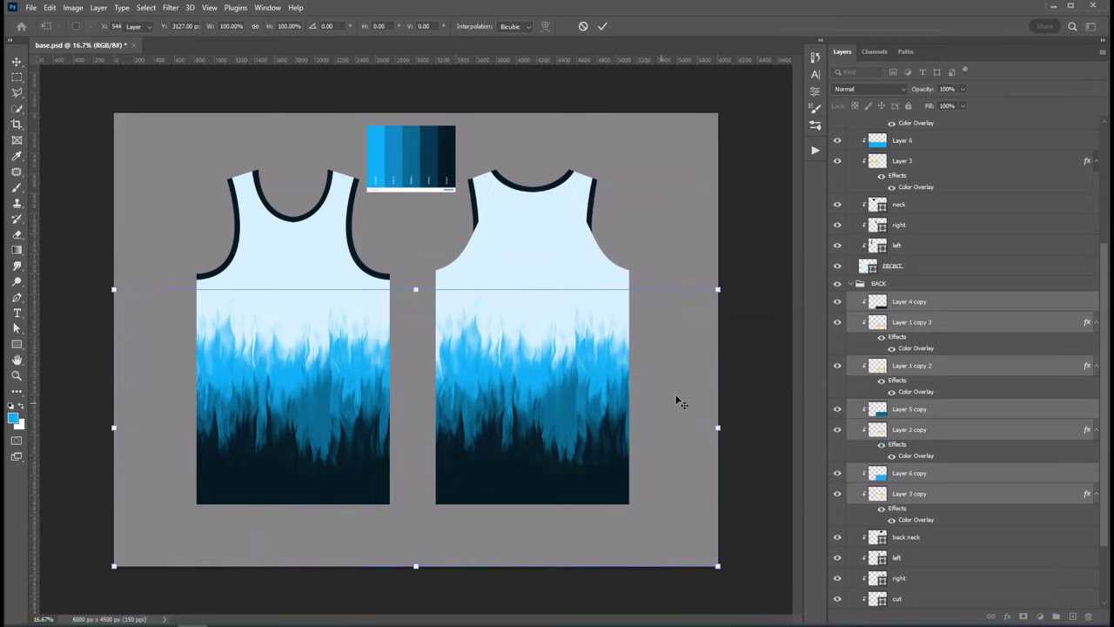
key("Return")
key("shift+Left")
key("shift+Left")
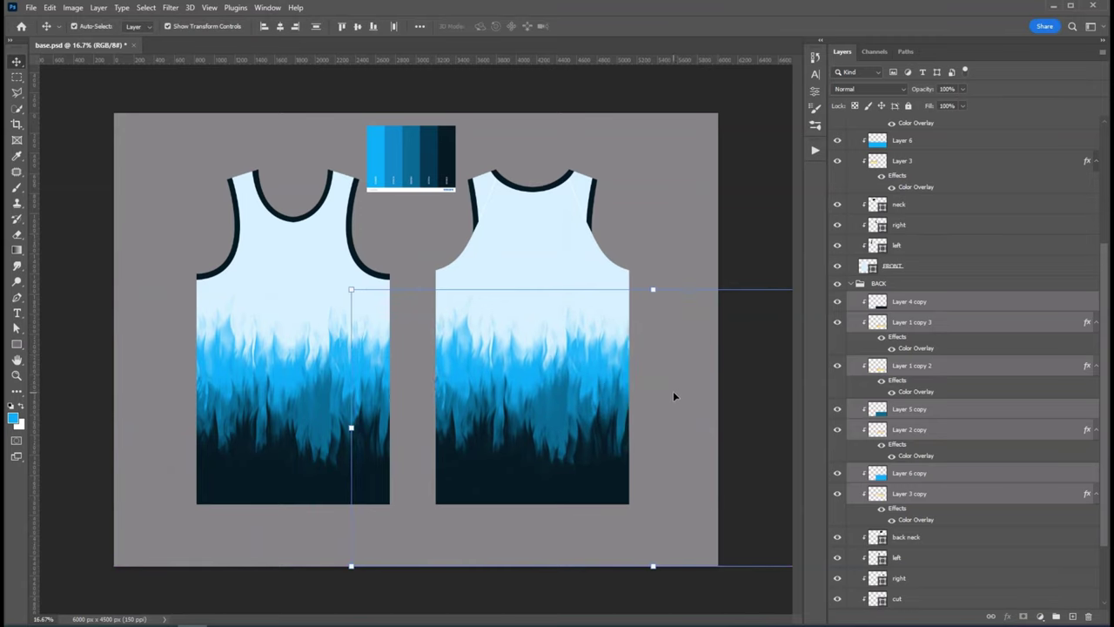
key("shift+Left")
Clear the selection and select the back jersey
left_click(569, 82)
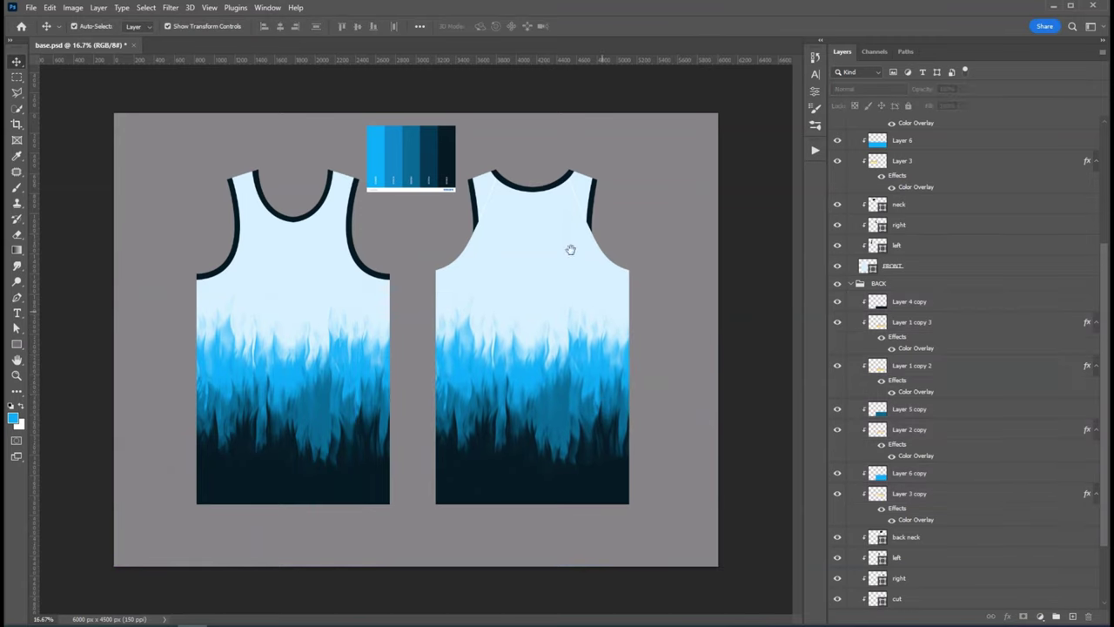
left_click_drag(409, 157, 412, 157)
left_click(500, 128)
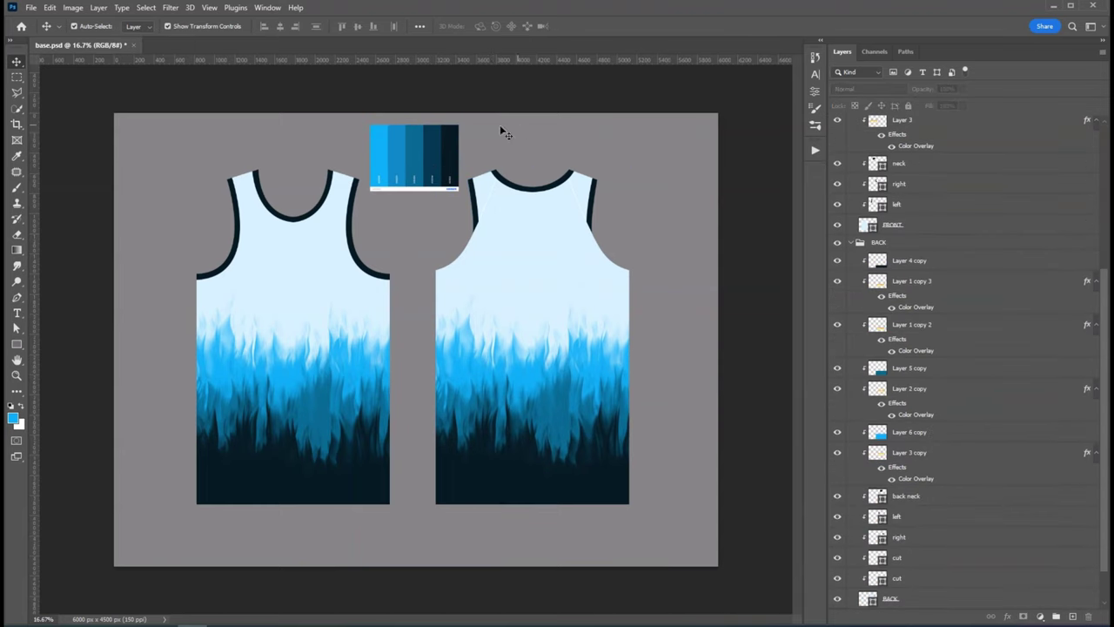
key("ctrl+z")
left_click(552, 224)
Hide the back jersey and add 'SHOOTERS' text on a new layer beside the front jersey
left_click(850, 475)
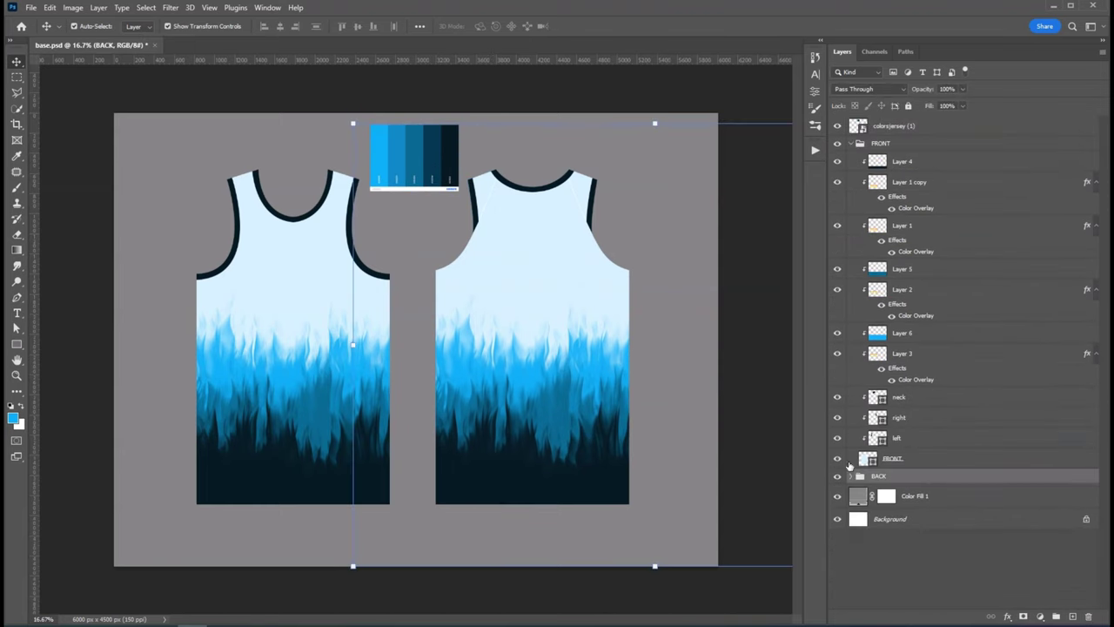
left_click(837, 475)
left_click_drag(426, 150, 444, 151)
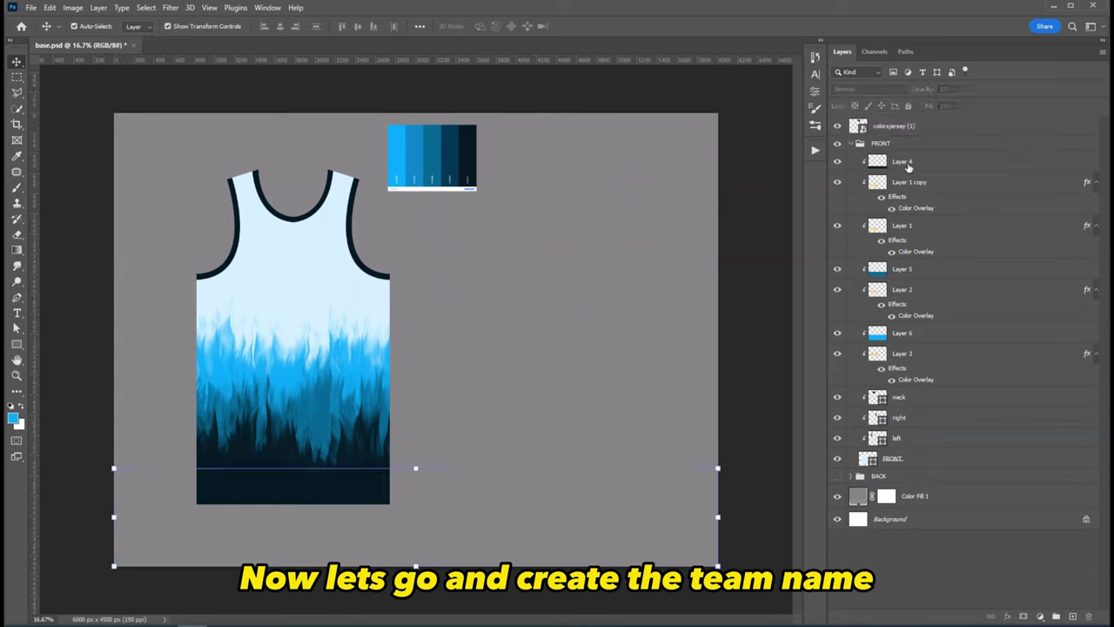
left_click(1072, 616)
key("t")
left_click(469, 313)
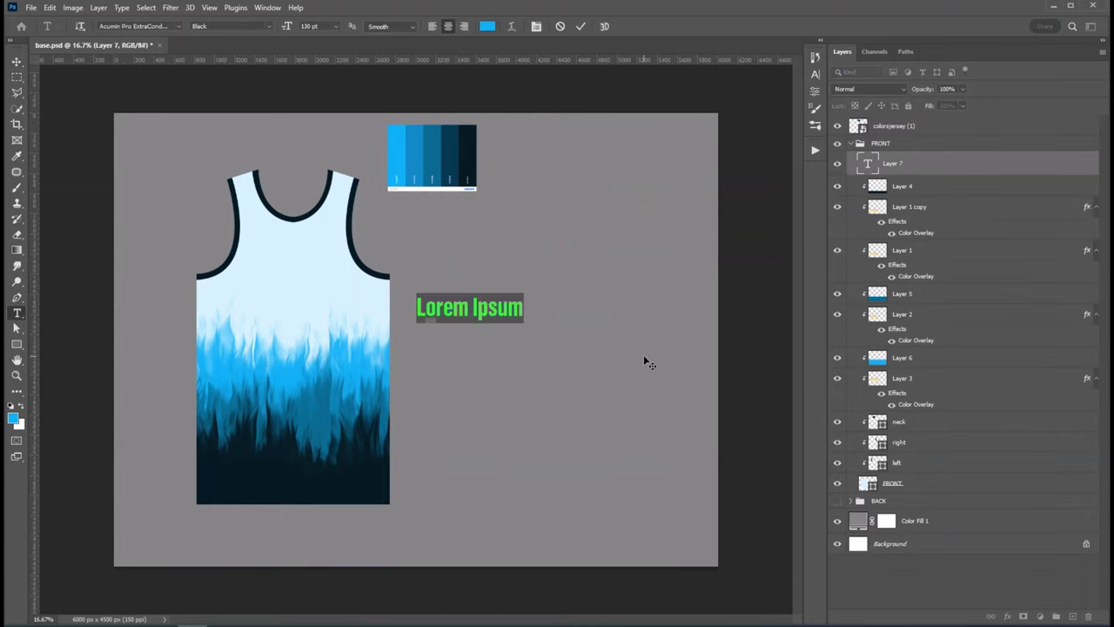
type("SHOOTERS")
key("ctrl+Return")
Enlarge the SHOOTERS wordmark and make its text white
key("ctrl+t")
mouse_move(509, 294)
left_mouse_down()
mouse_move(570, 272)
mouse_move(615, 299)
left_mouse_up()
key("Return")
left_click(488, 26)
left_click(487, 265)
left_click(739, 267)
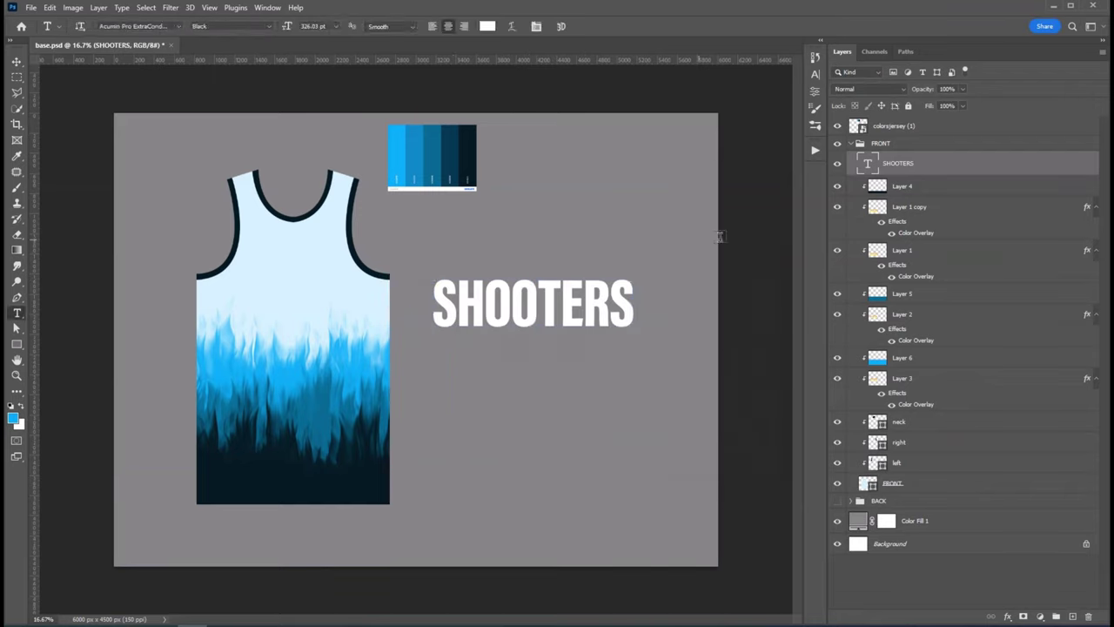
key("v")
Change SHOOTERS to the Pirate Ship font and shrink it to about 91%
key("t")
left_click(135, 26)
type("Pirate Ship")
left_click(162, 63)
key("ctrl+t")
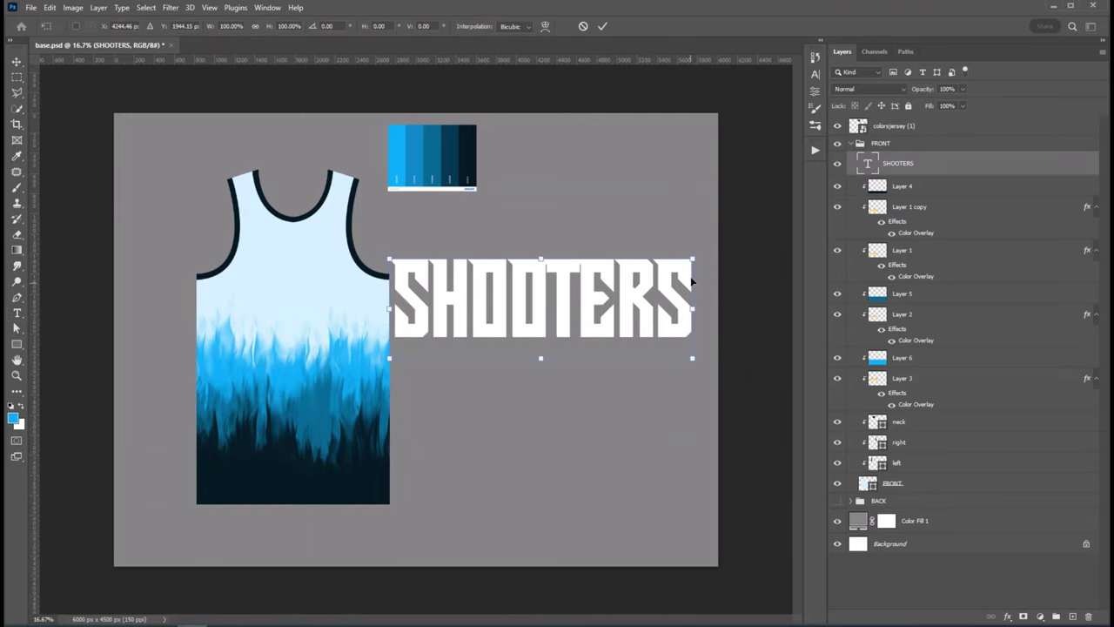
left_click_drag(697, 252, 682, 264)
key("Return")
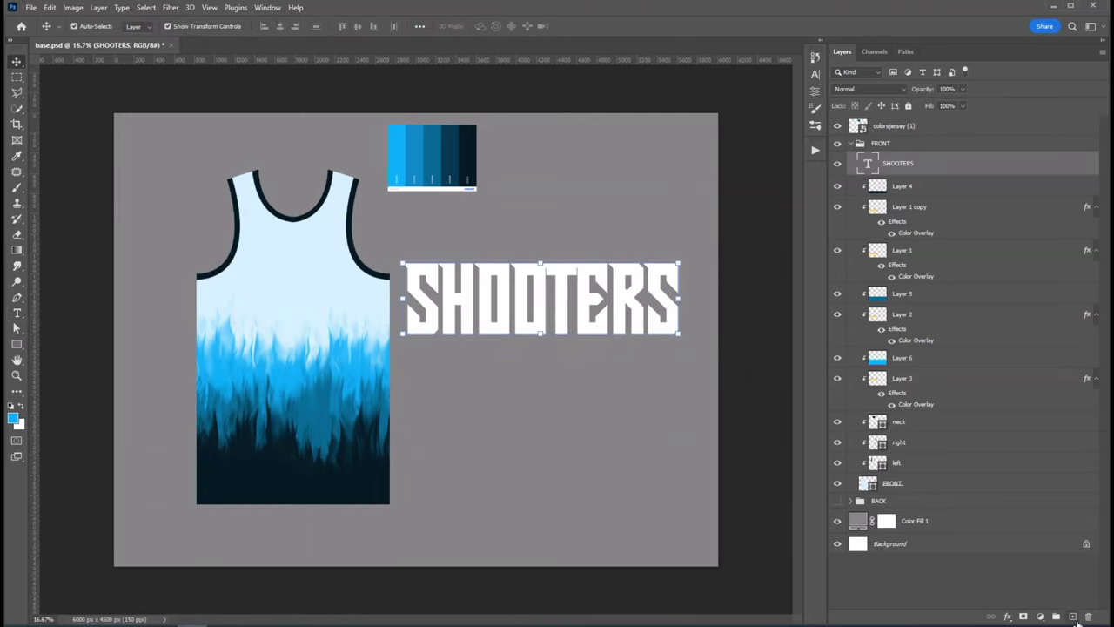
Draw a filled rectangle over the lower half of SHOOTERS and clip it to the text
left_click(1072, 616)
key("u")
left_click_drag(467, 318, 687, 340)
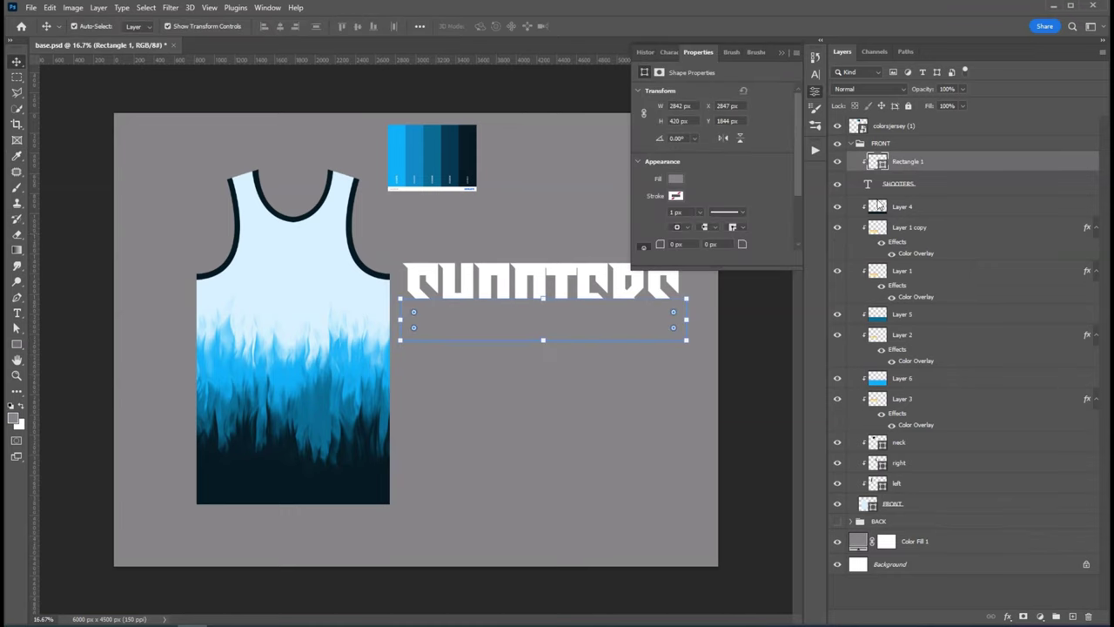
double_click(877, 161)
key("Return")
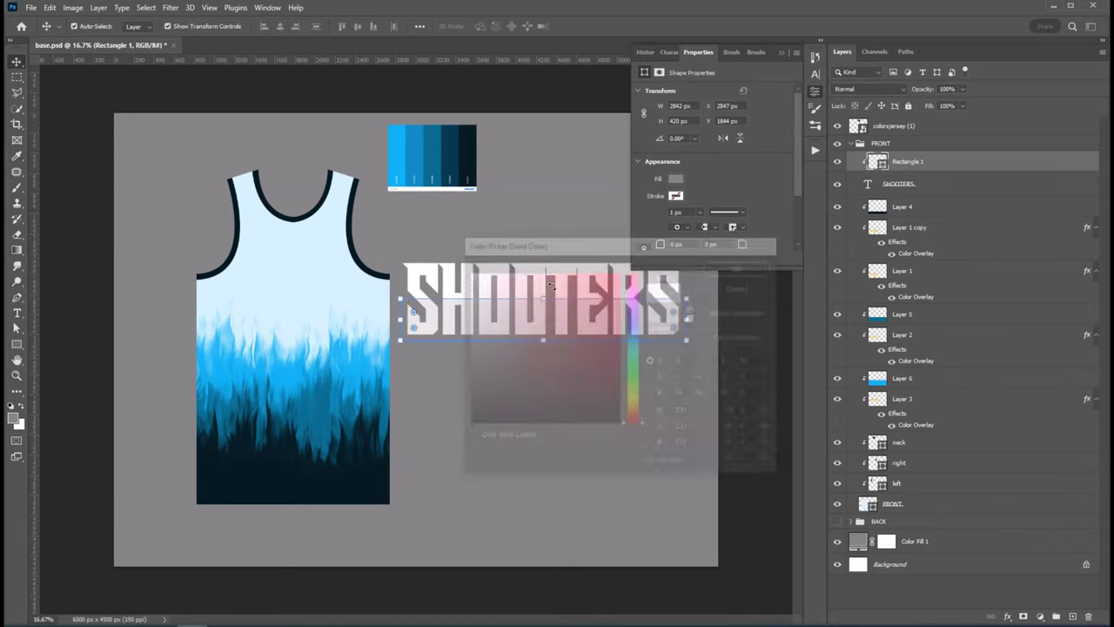
left_click(898, 184)
left_click(1008, 616)
left_click(1022, 524)
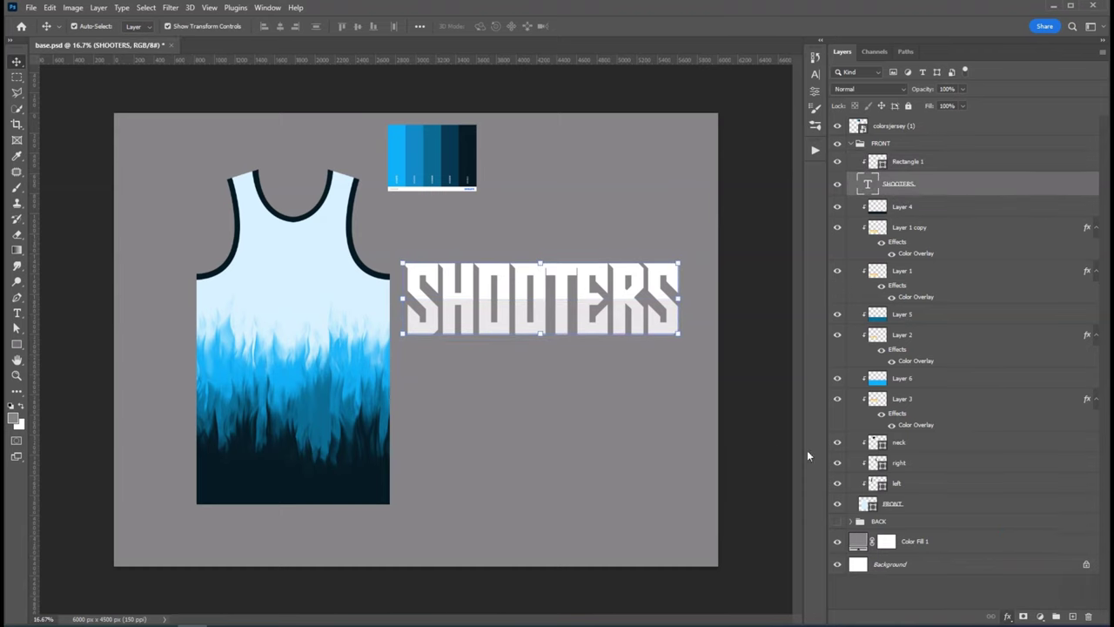
scroll(974, 254, "up", 3)
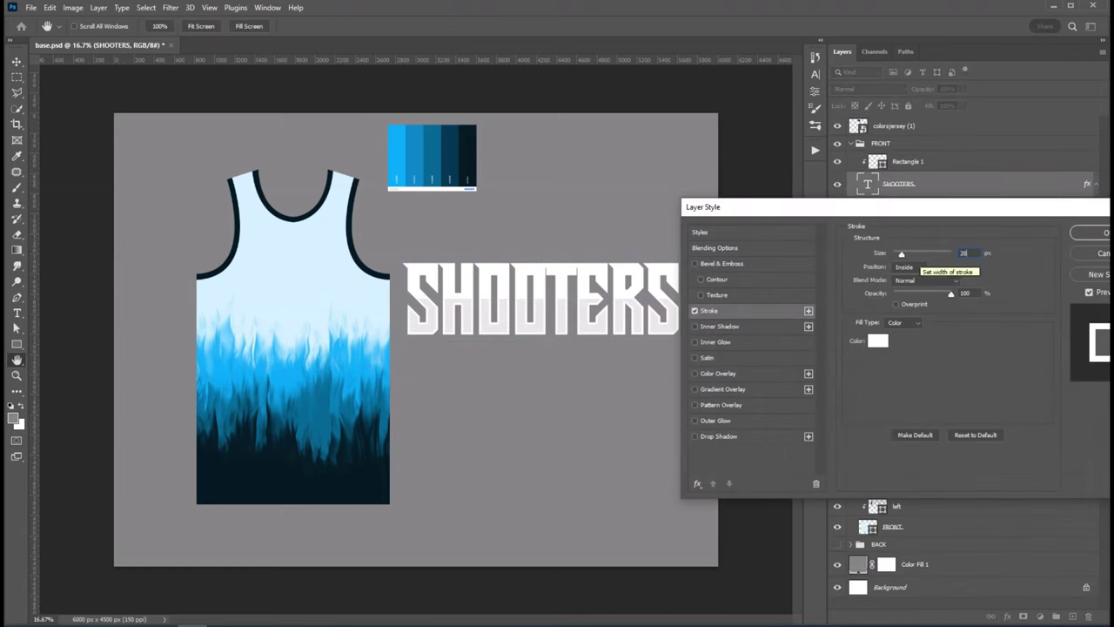
Keep a stroked copy of SHOOTERS, then convert the original to a Smart Object and apply Minimum
key("Return")
key("ctrl+j")
left_click(920, 231)
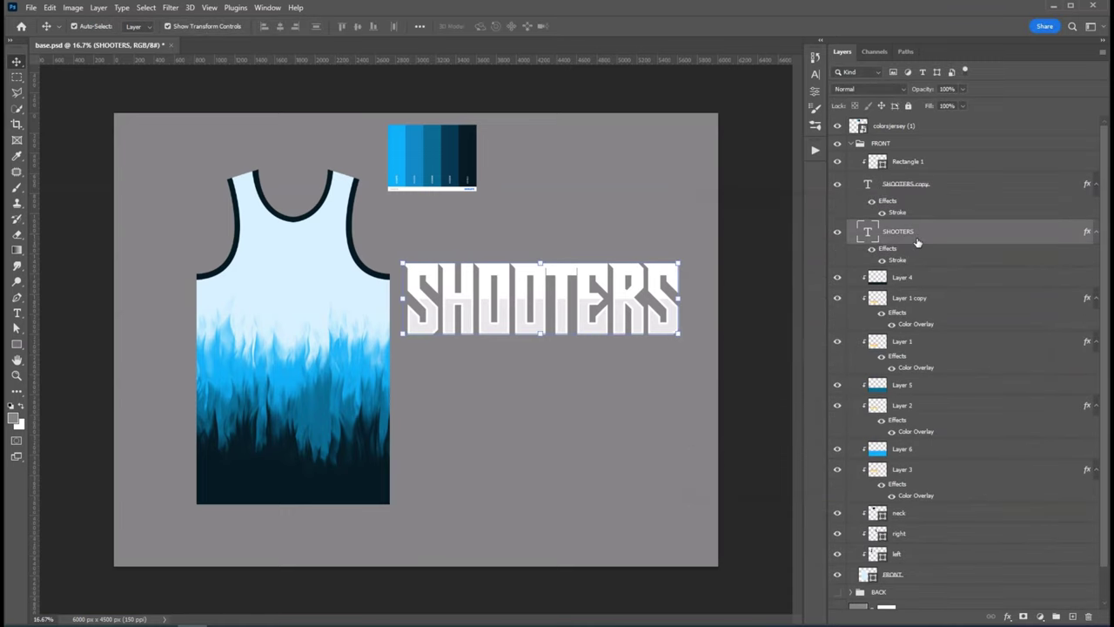
right_click(919, 242)
left_click(940, 227)
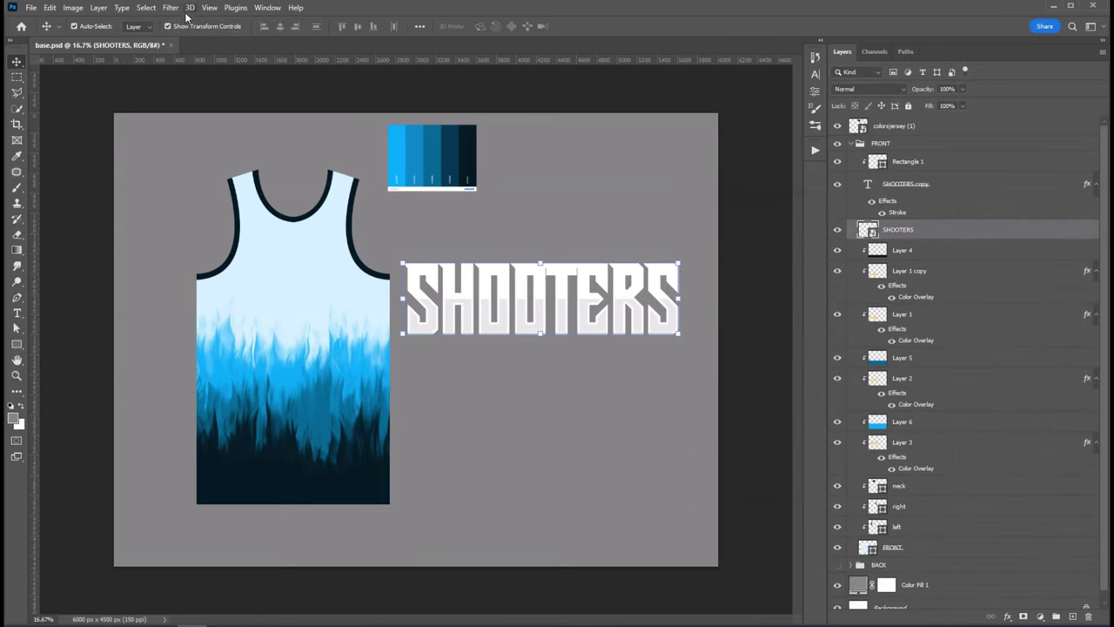
left_click(150, 8)
mouse_move(200, 265)
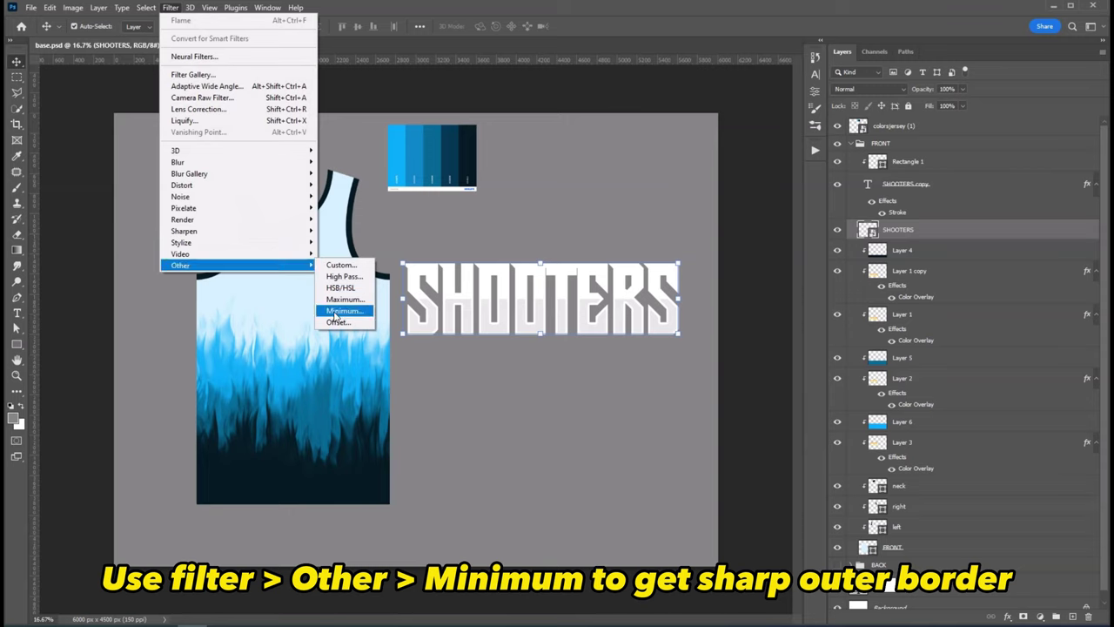
left_click(335, 311)
type("0")
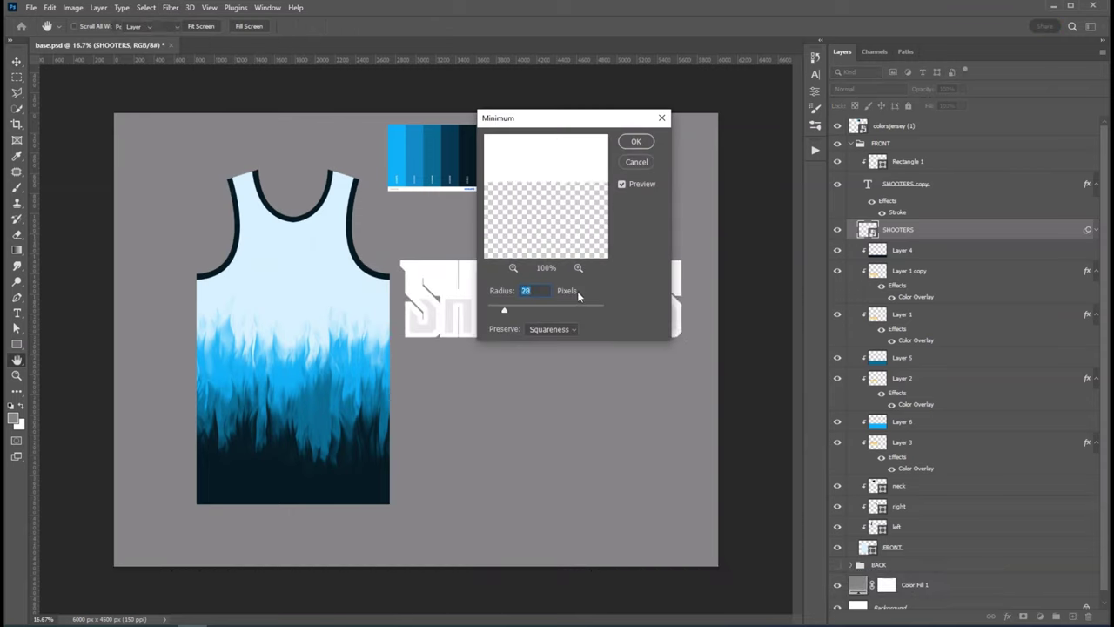
key("Return")
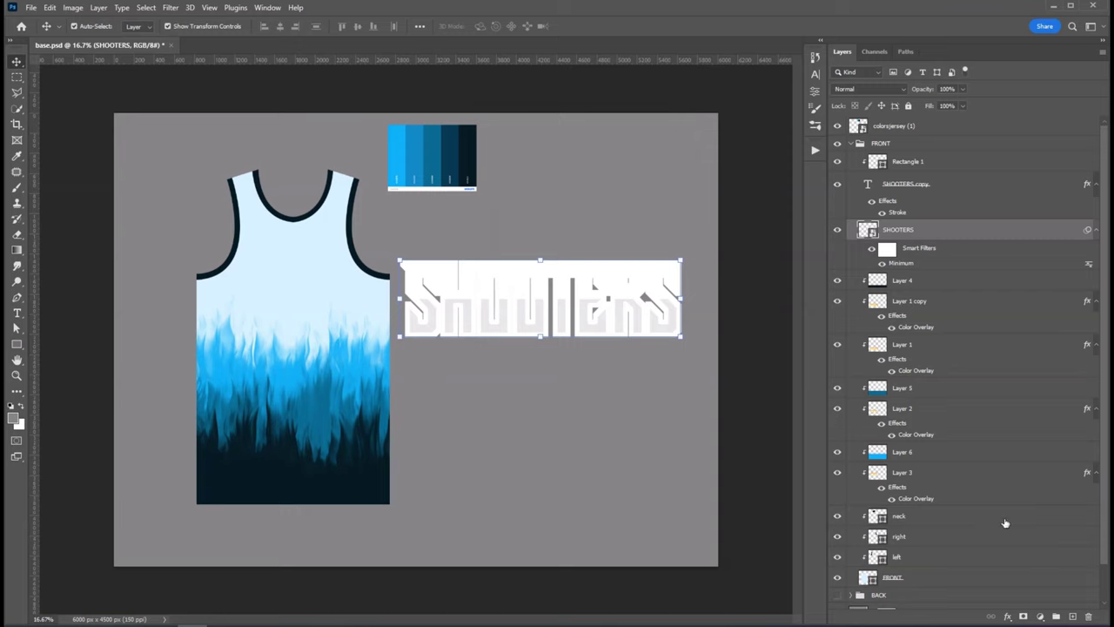
Add a dark navy Color Overlay to the Minimum-filtered SHOOTERS layer
left_click(1007, 616)
left_click(1041, 567)
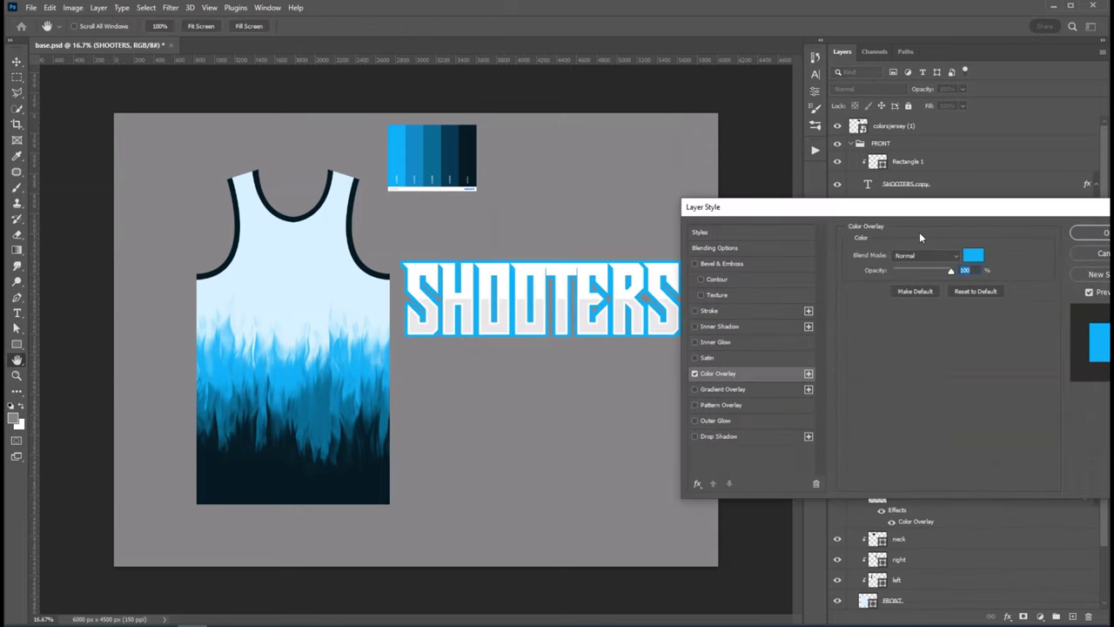
left_click(973, 255)
left_click(471, 161)
key("Return")
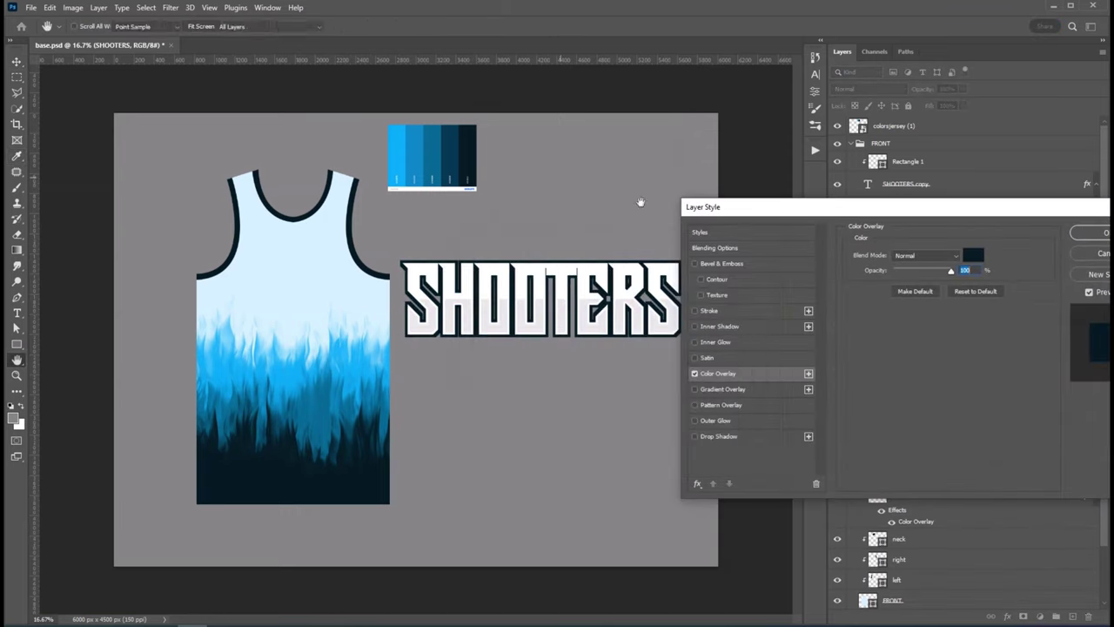
key("Return")
Readjust the Minimum border thickness and duplicate the bordered SHOOTERS layer
double_click(900, 285)
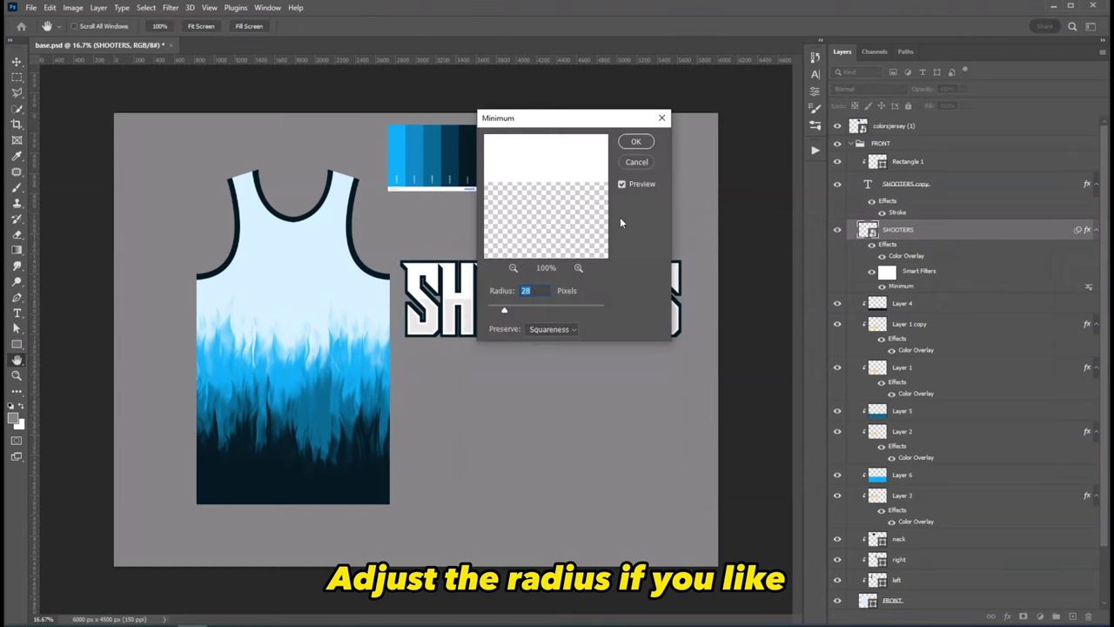
key("Return")
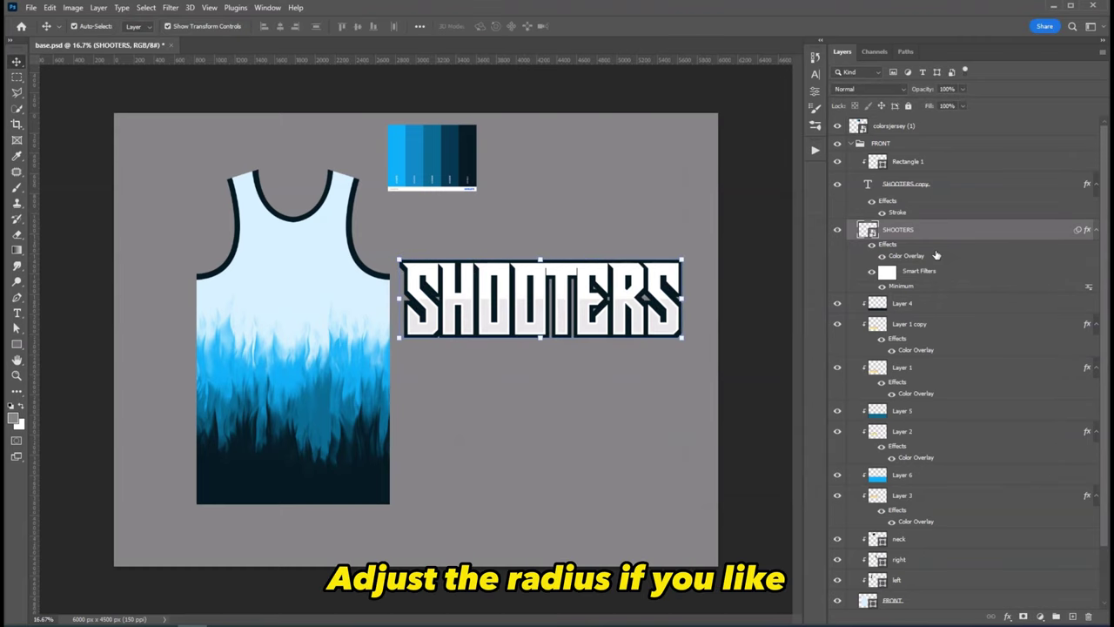
key("ctrl+j")
double_click(901, 359)
type("70")
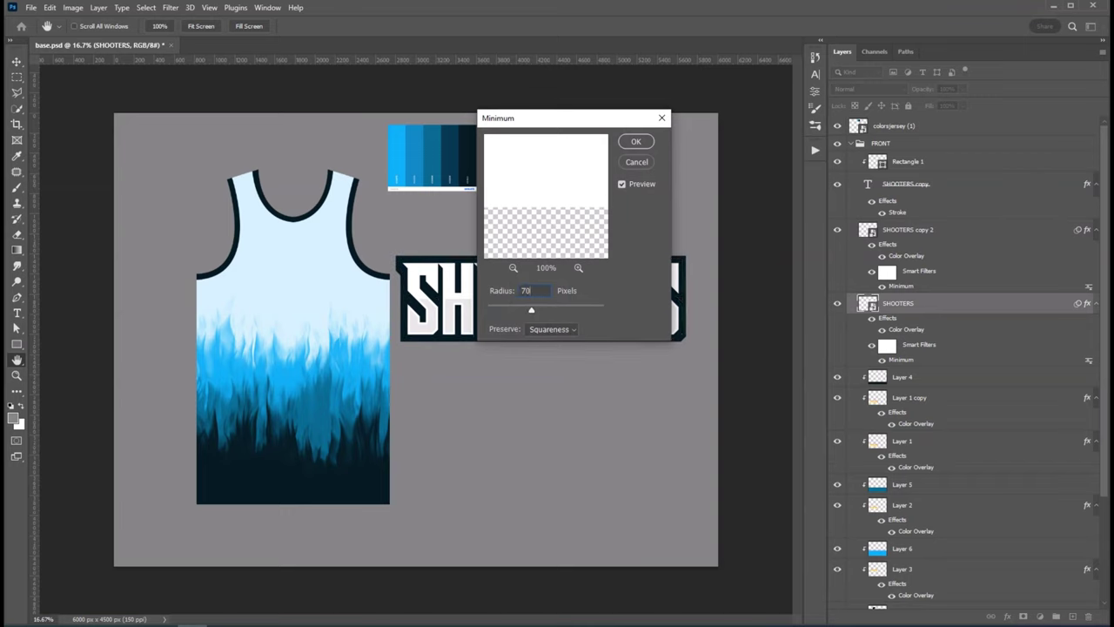
Widen the outer border and change its Color Overlay to blue #006494
key("Return")
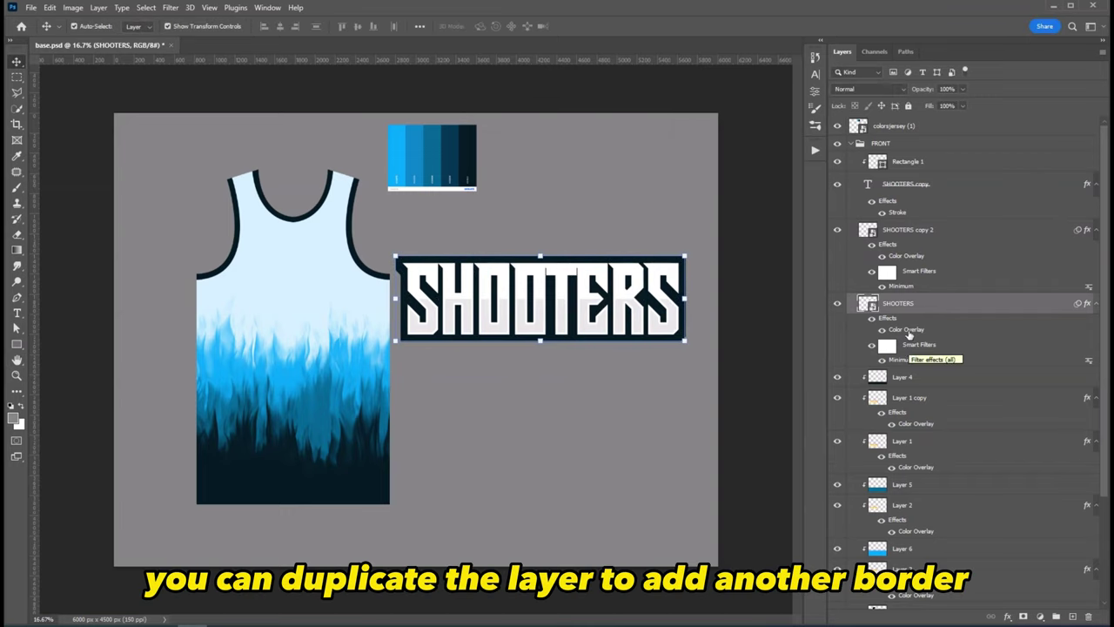
double_click(906, 329)
left_click(971, 254)
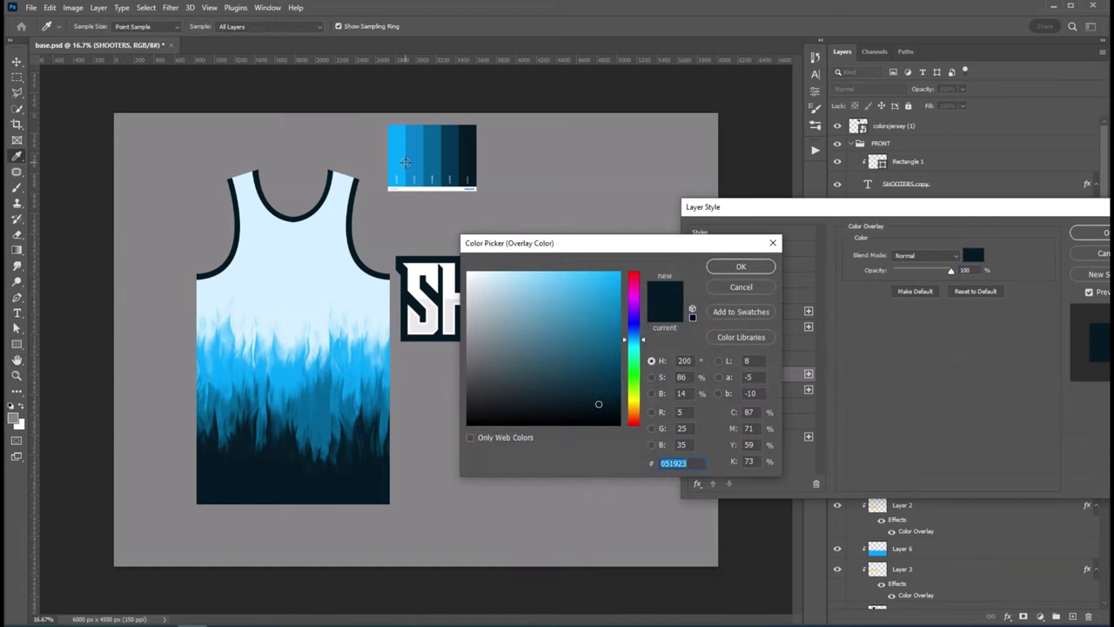
left_click(414, 160)
left_click(430, 155)
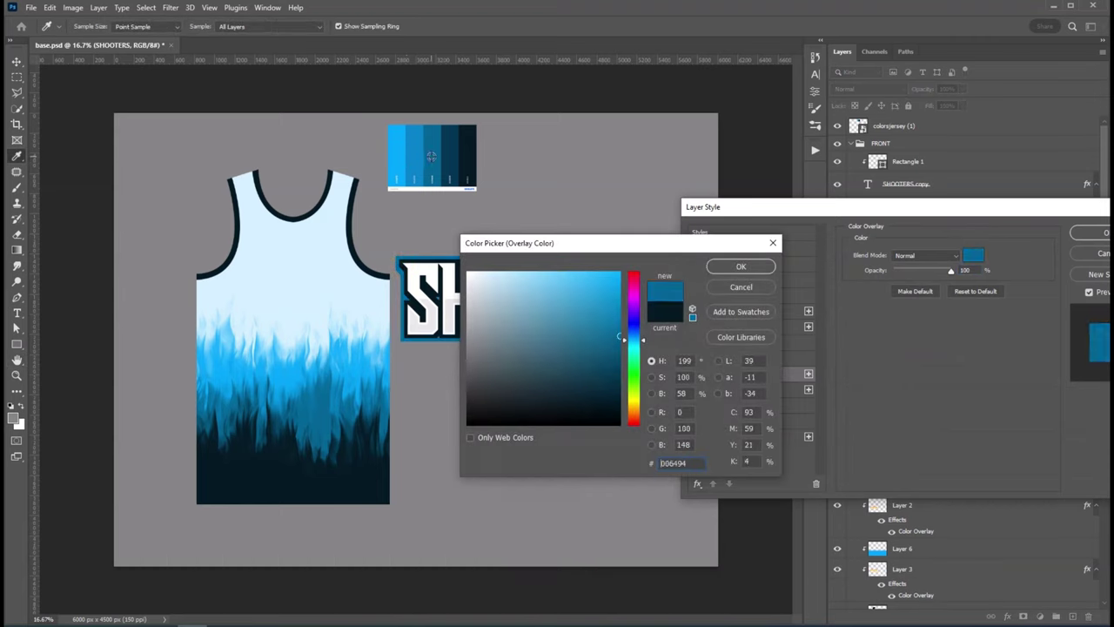
key("Return")
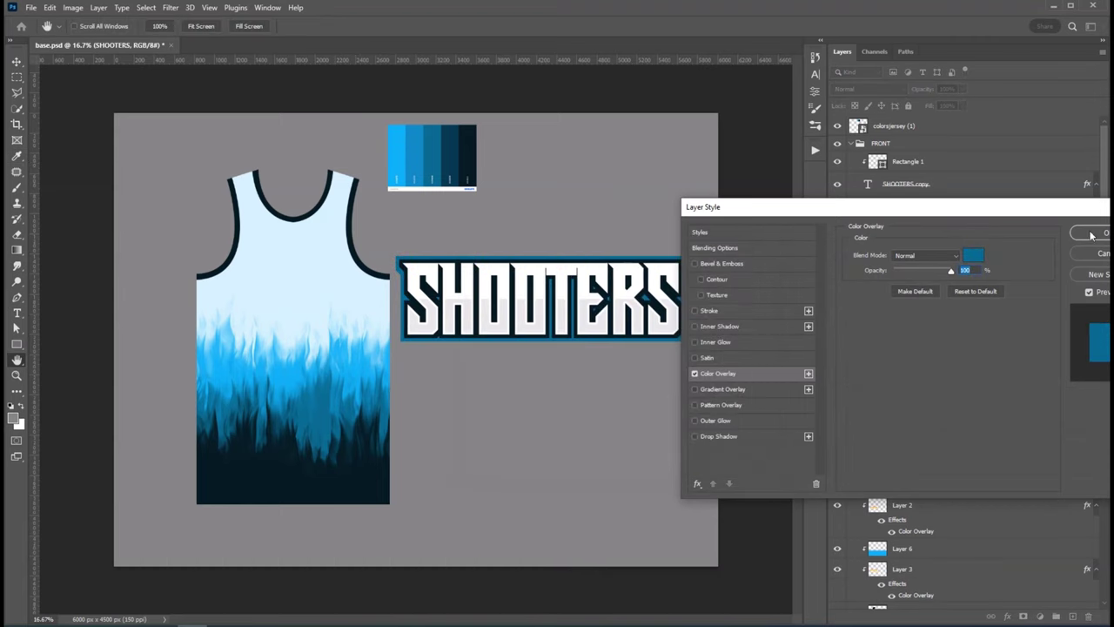
left_click(1091, 235)
Set the SHOOTERS copy's inner border Minimum radius to 80
left_click(655, 280)
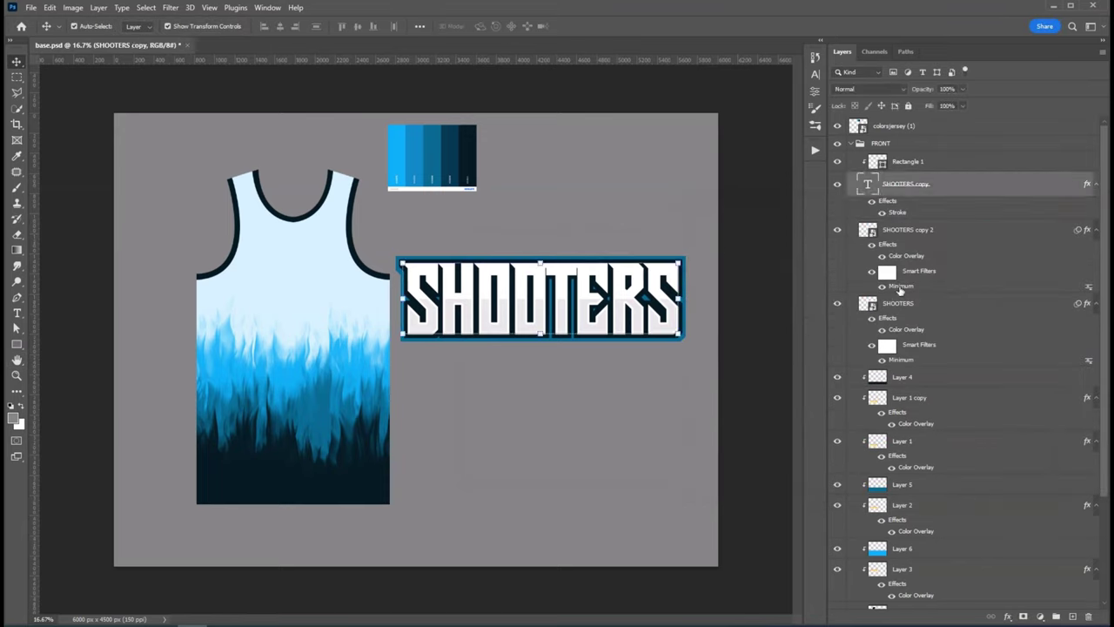
double_click(900, 288)
key("shift+Up")
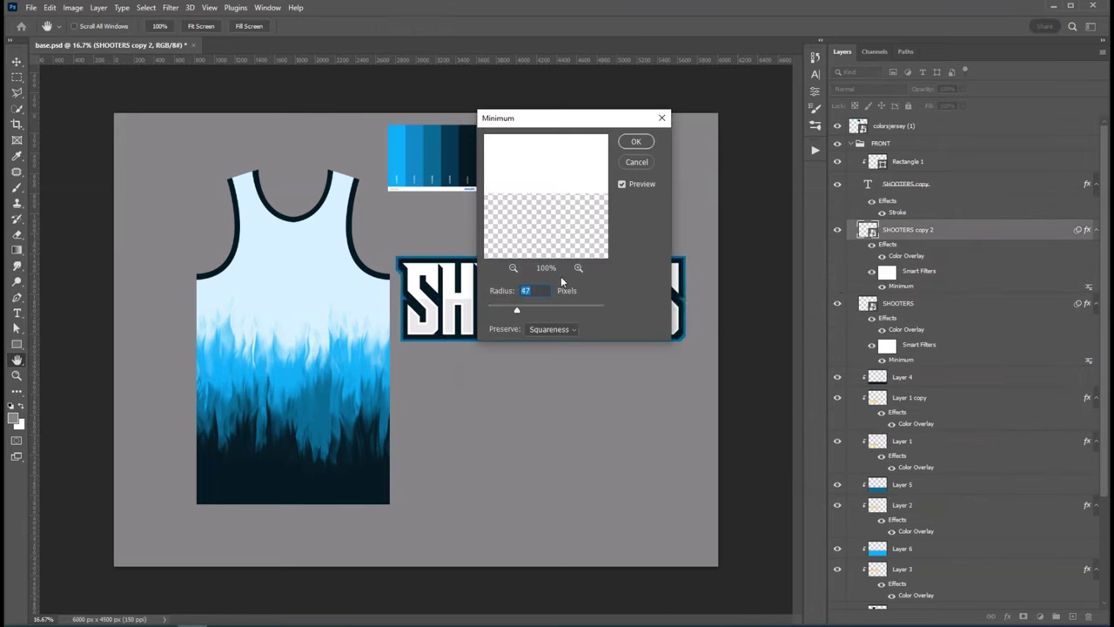
key("Return")
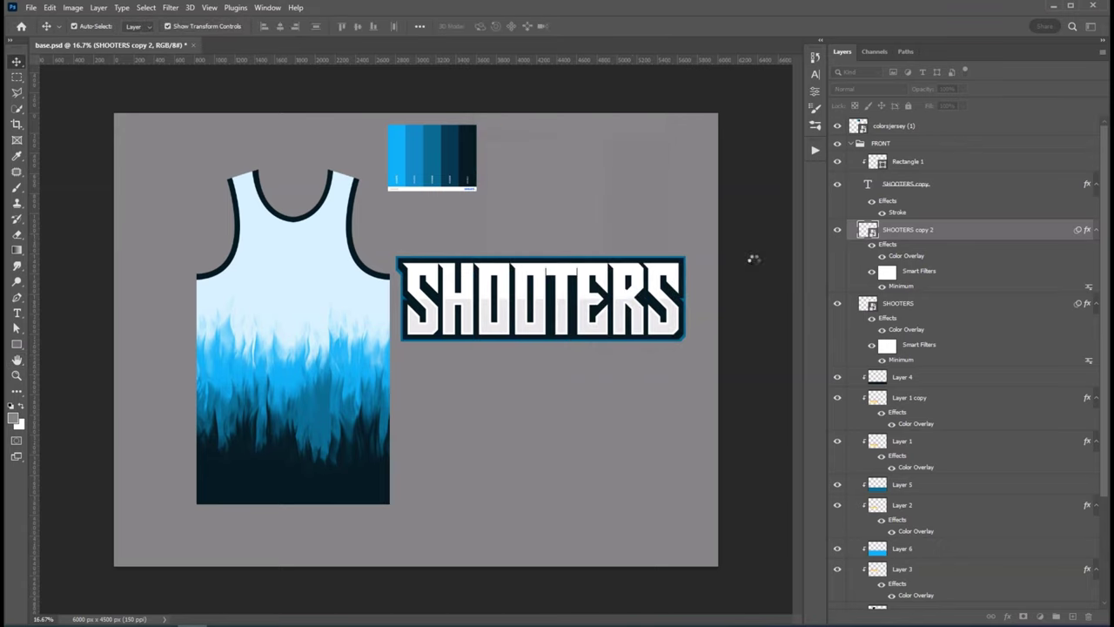
double_click(902, 288)
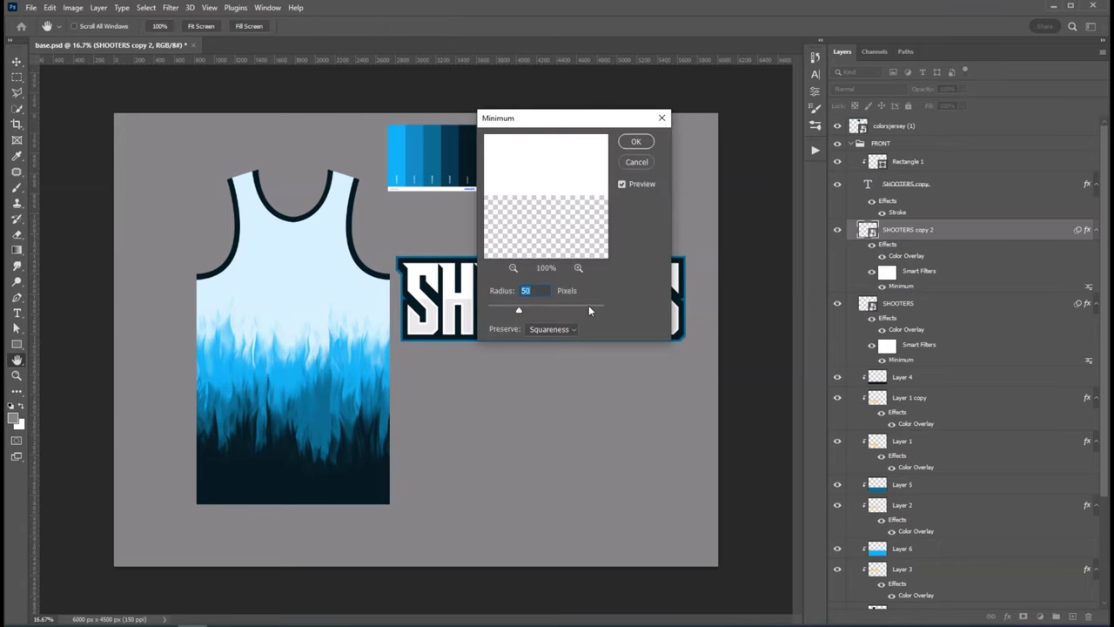
type("80")
key("Return")
left_click(897, 302)
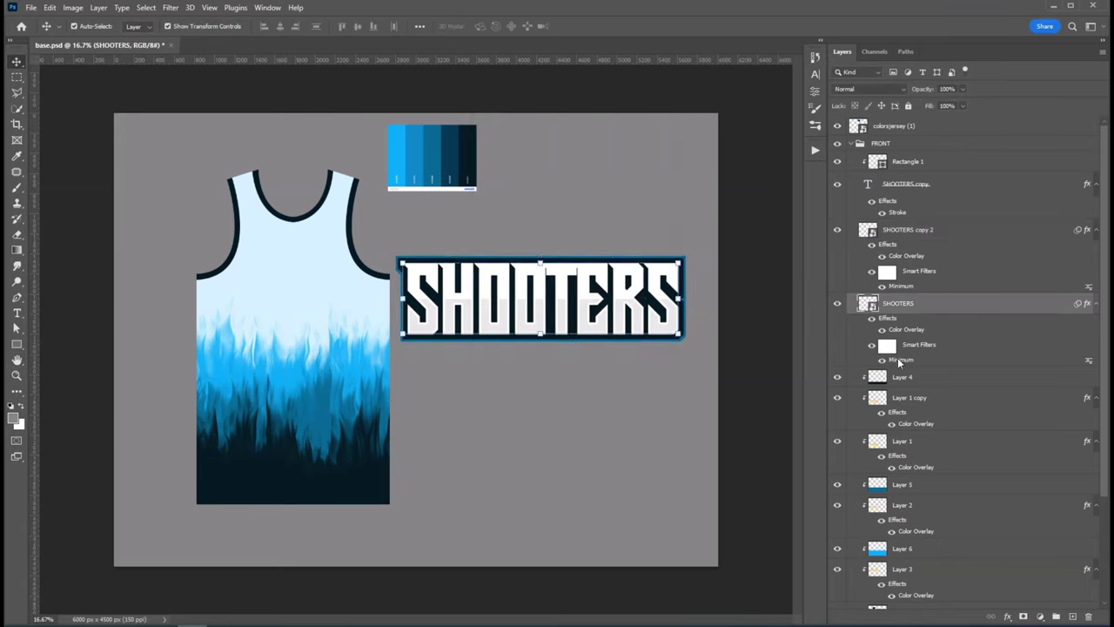
Set the outer border's Minimum radius to 90
double_click(900, 359)
type("90")
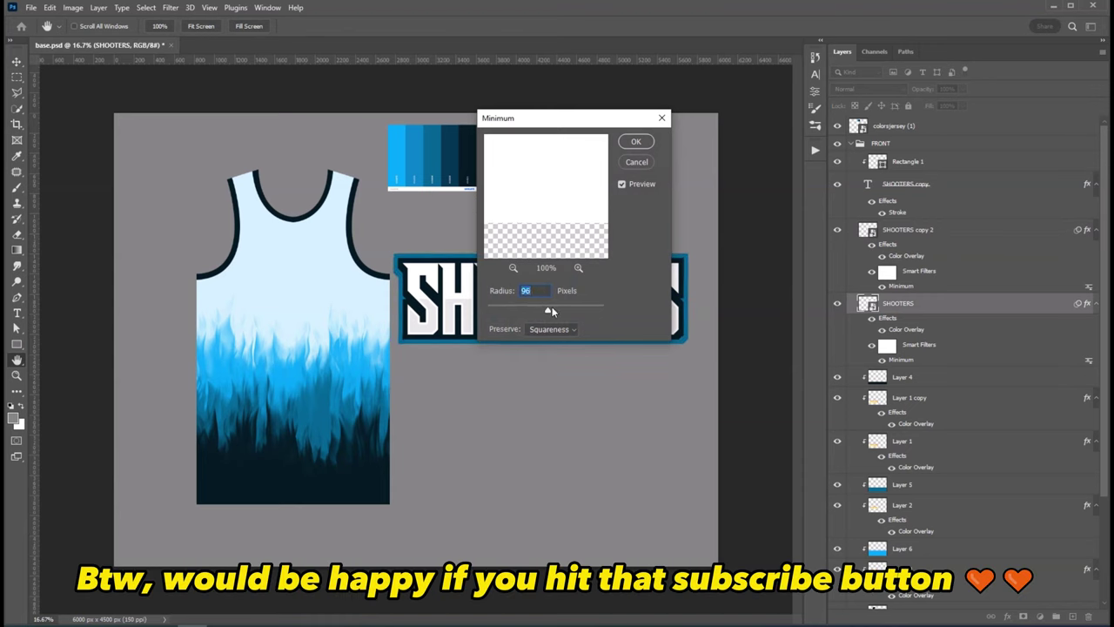
key("Return")
key("v")
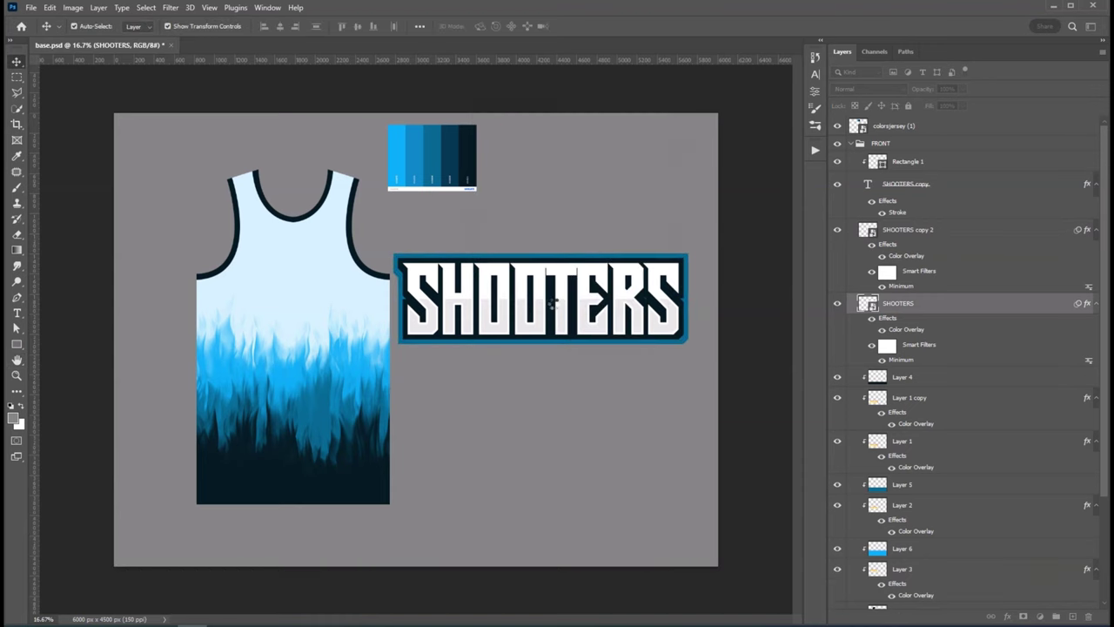
left_click(607, 296)
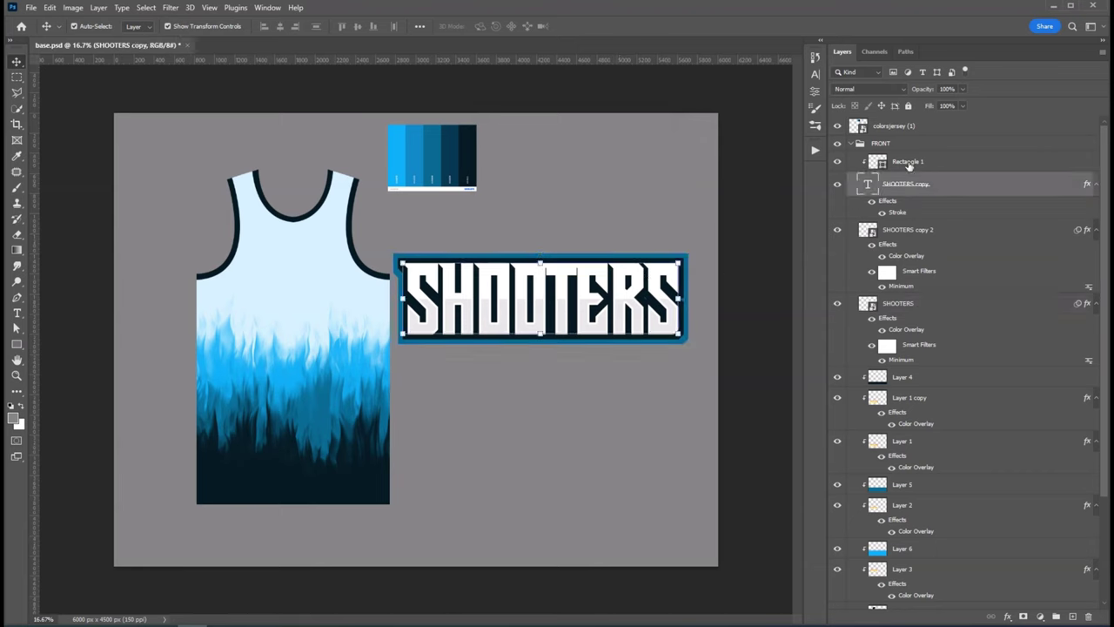
Combine the SHOOTERS and Rectangle 1 layers into one smart object
left_click(909, 163)
left_click(905, 306, "shift")
right_click(921, 249)
left_click(966, 218)
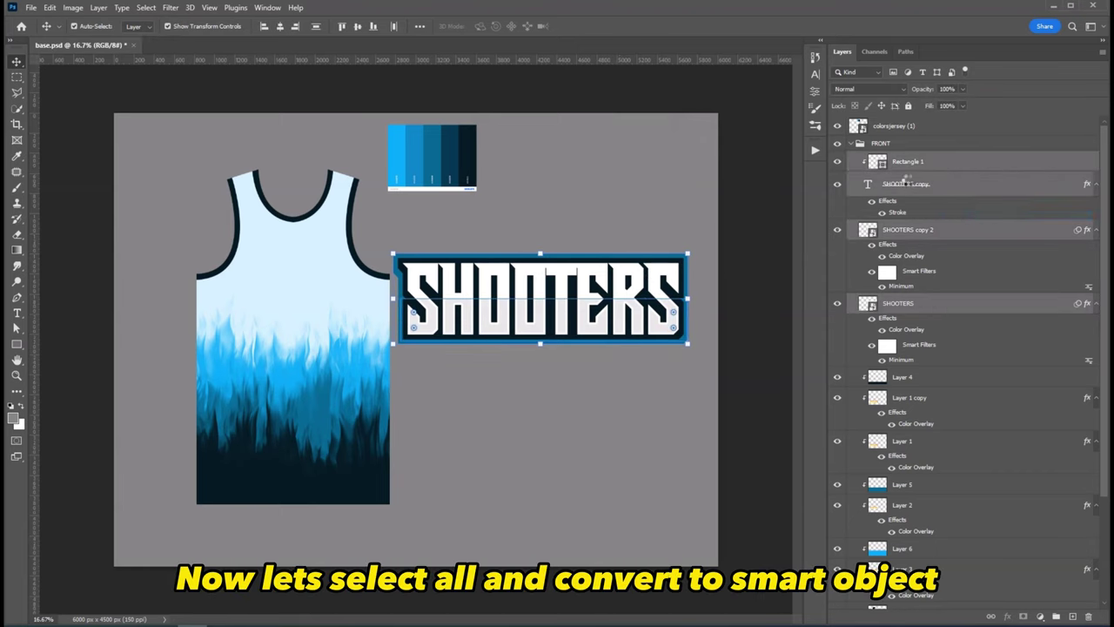
right_click(967, 162)
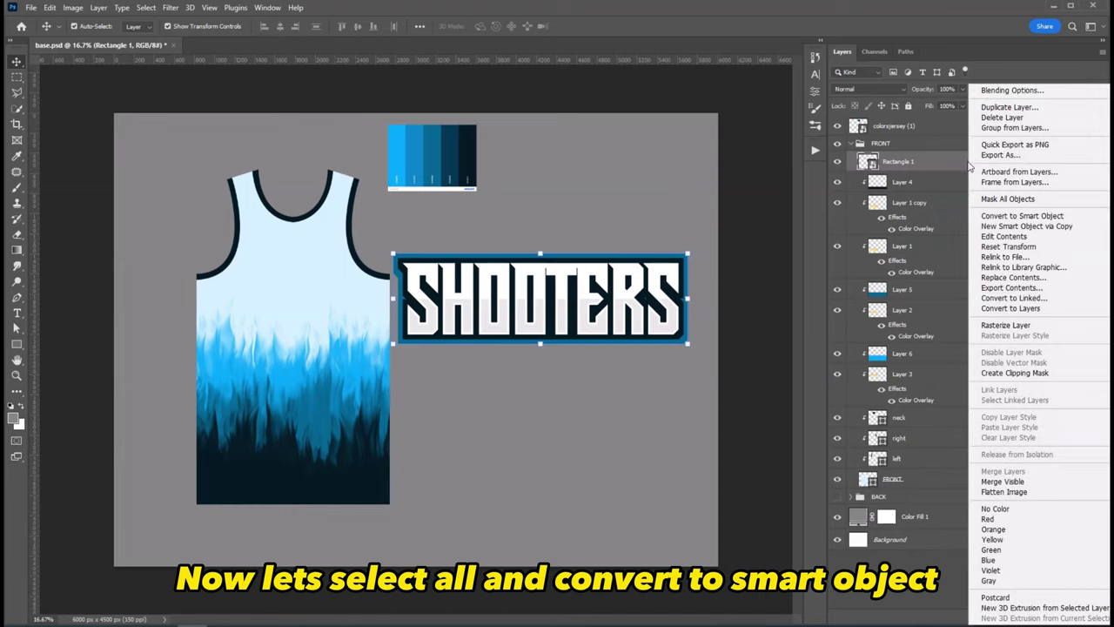
left_click(1079, 216)
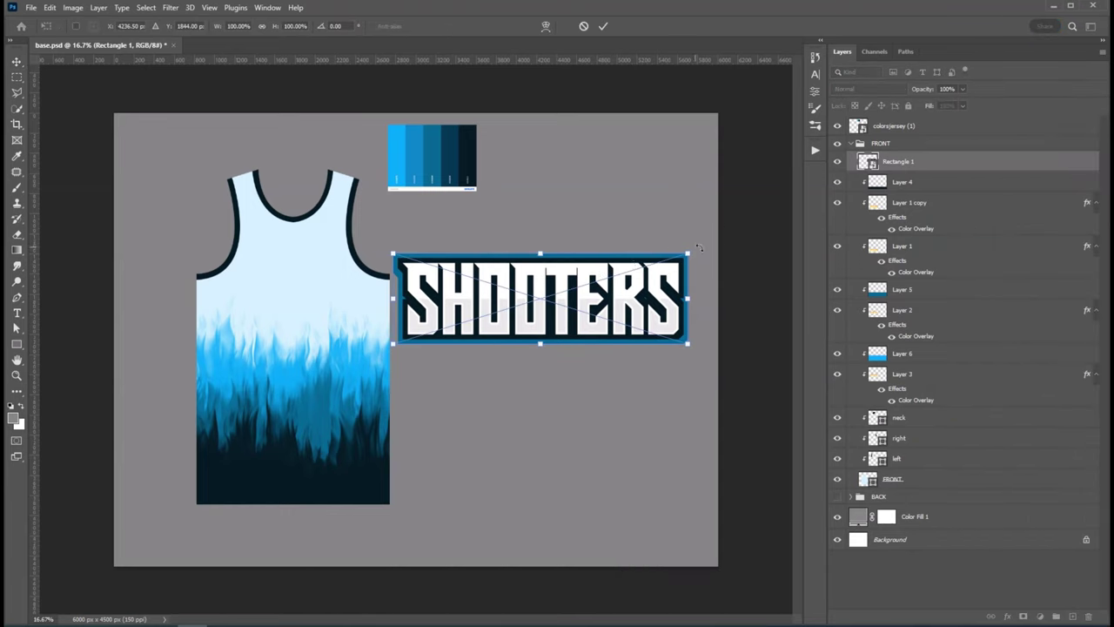
Scale the SHOOTERS wordmark down and move it onto the jersey chest
key("ctrl+t")
mouse_move(687, 254)
left_mouse_down()
mouse_move(649, 265)
mouse_move(401, 269)
mouse_move(367, 280)
mouse_move(365, 294)
left_mouse_up()
key("Return")
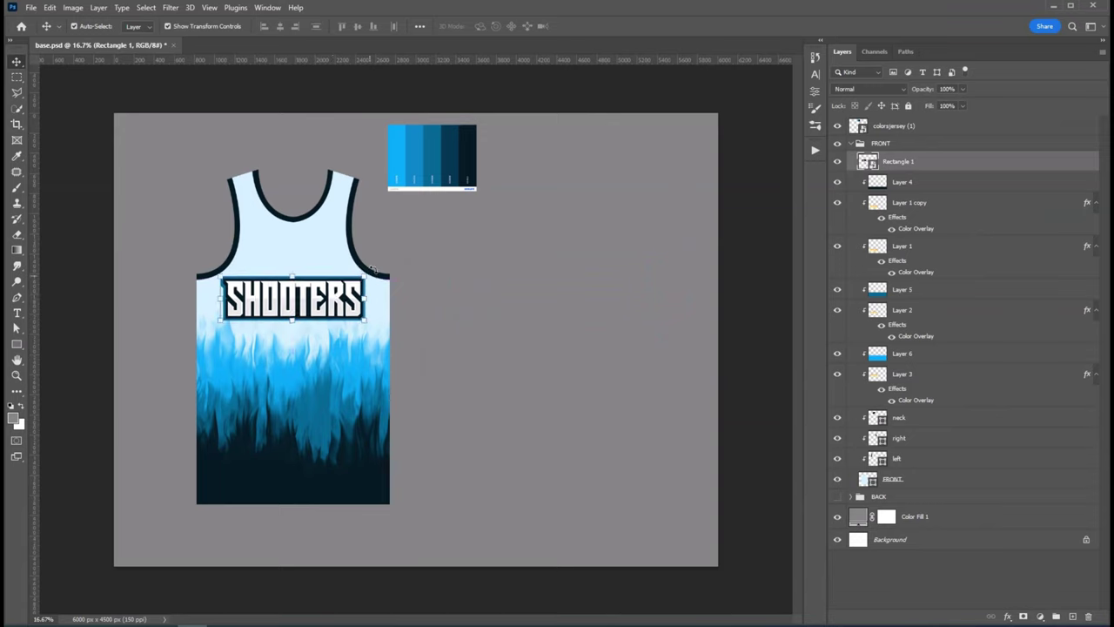
Warp the wordmark with the Rise style and shrink it slightly
key("ctrl+t")
left_click(544, 26)
left_click(301, 26)
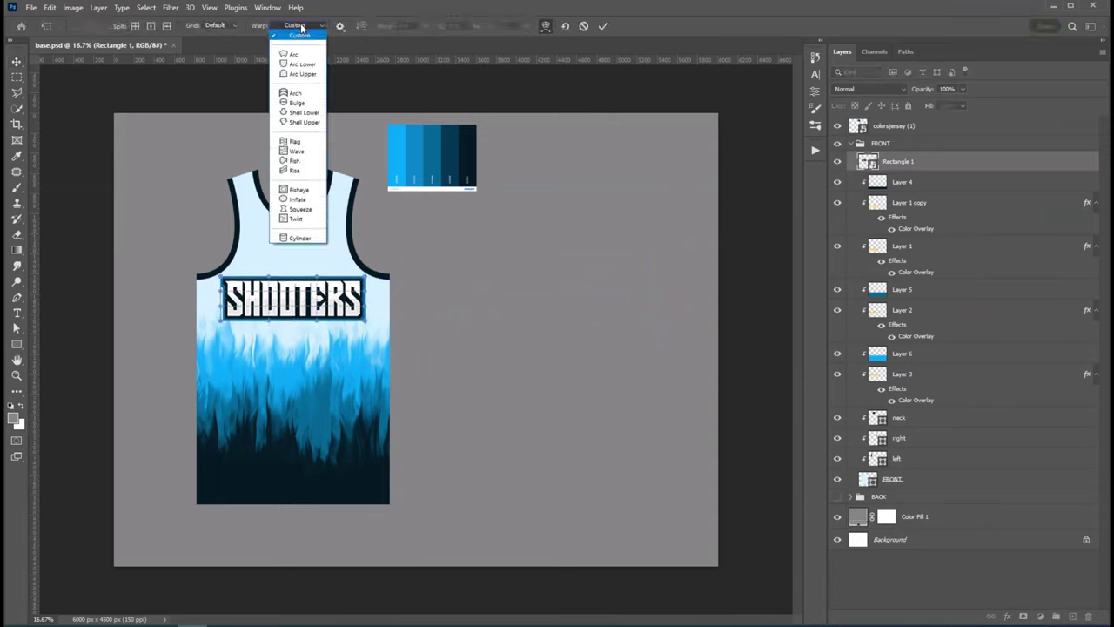
left_click(294, 170)
key("Return")
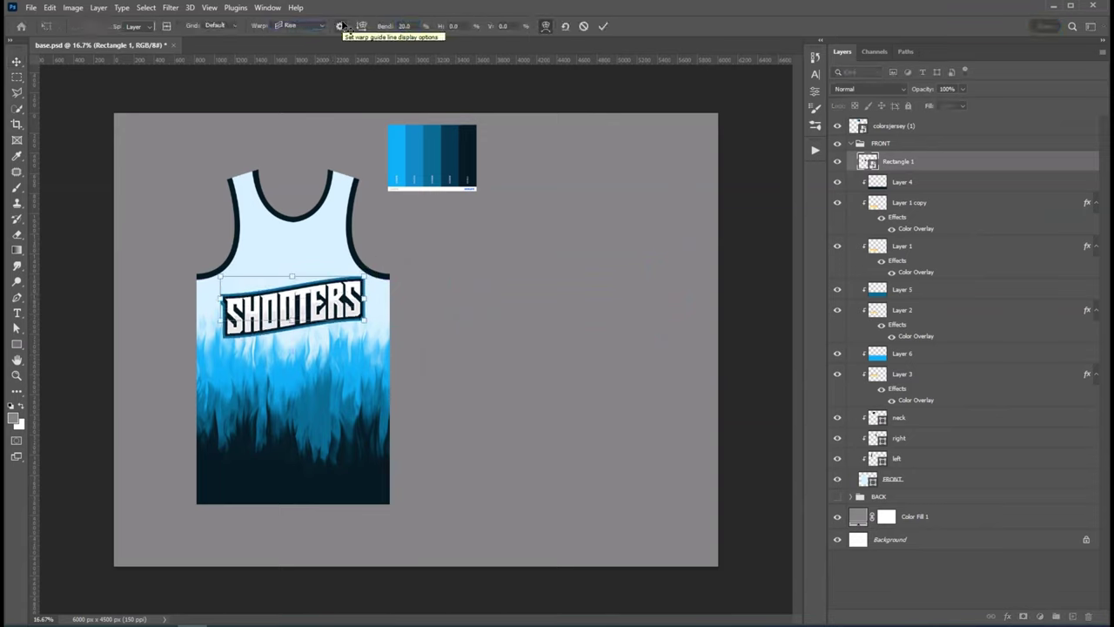
key("ctrl+t")
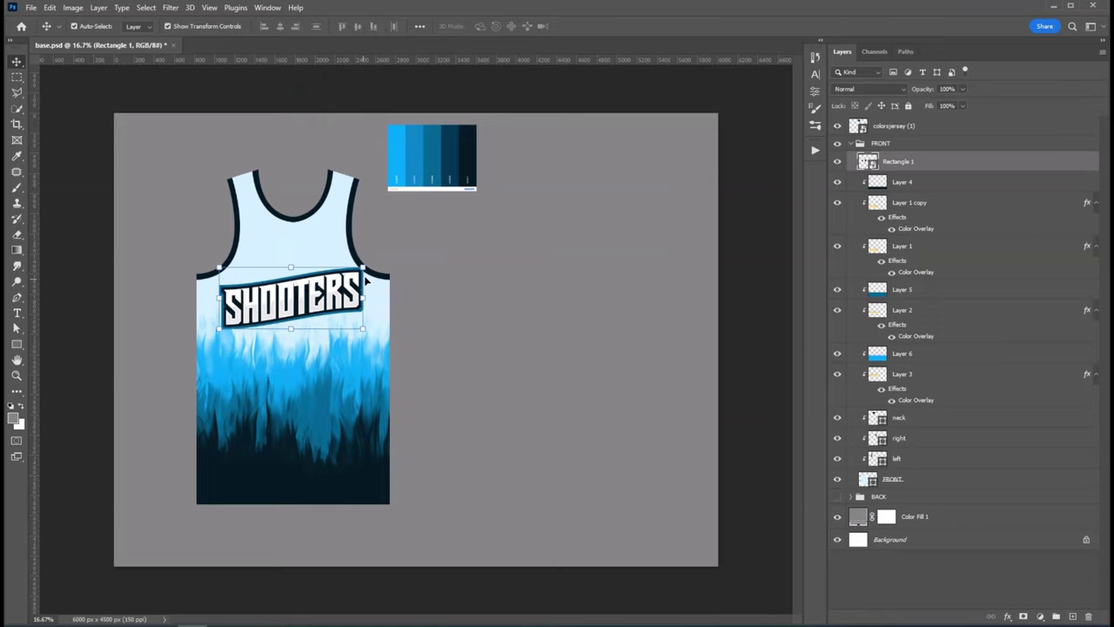
left_click_drag(365, 276, 360, 270)
key("Return")
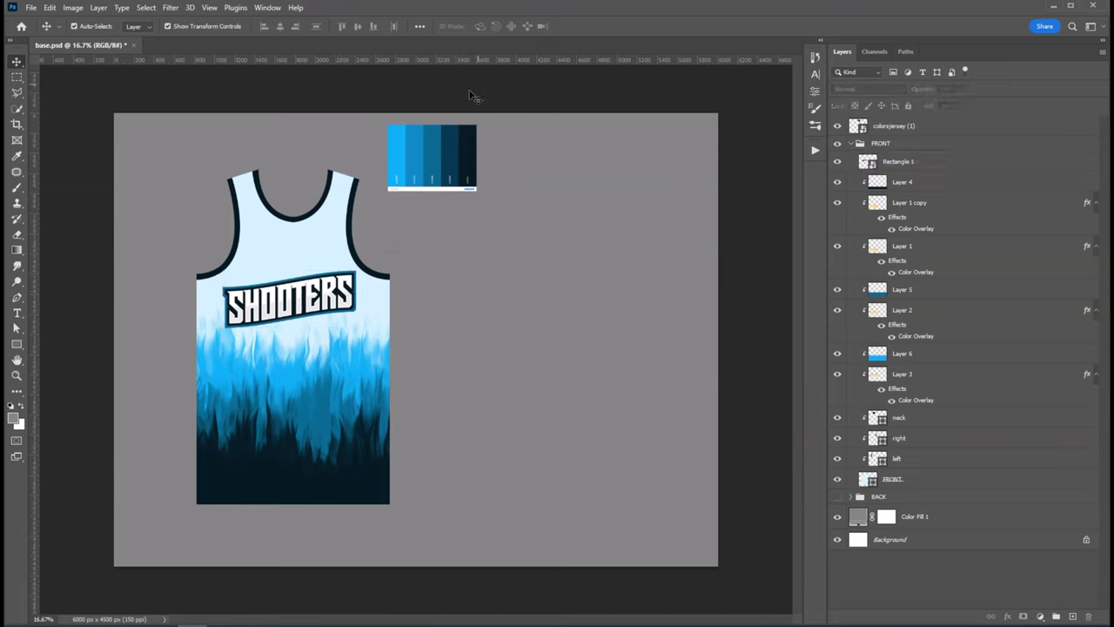
Place the Nike swoosh on the upper-left chest and group it as Group 1
left_click_drag(52, 435, 335, 265)
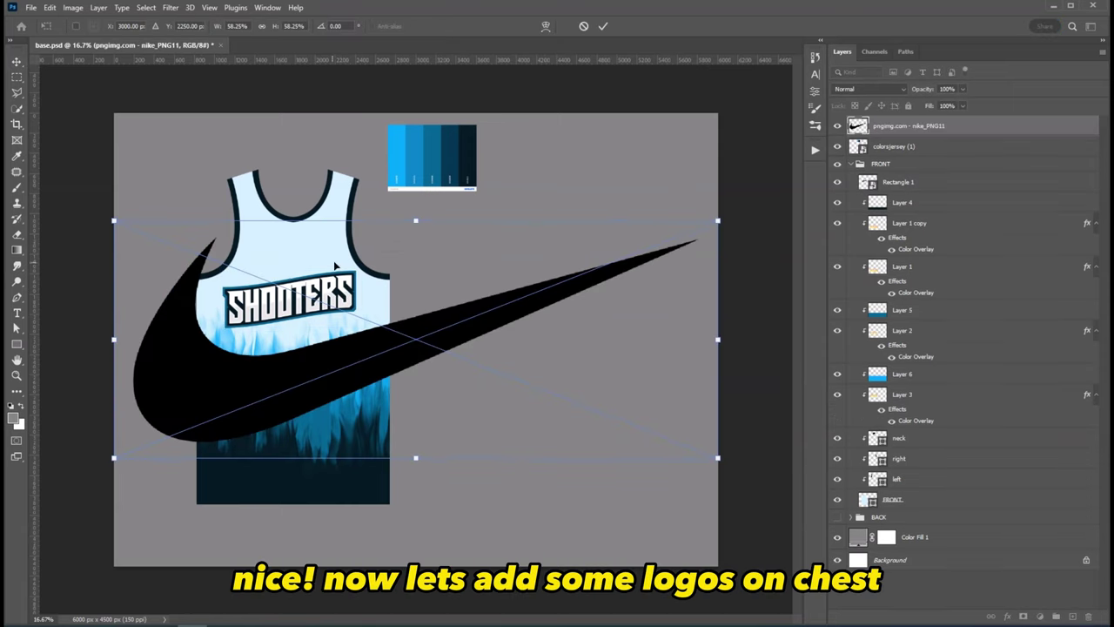
mouse_move(712, 228)
left_mouse_down()
mouse_move(418, 331)
mouse_move(263, 242)
left_mouse_up()
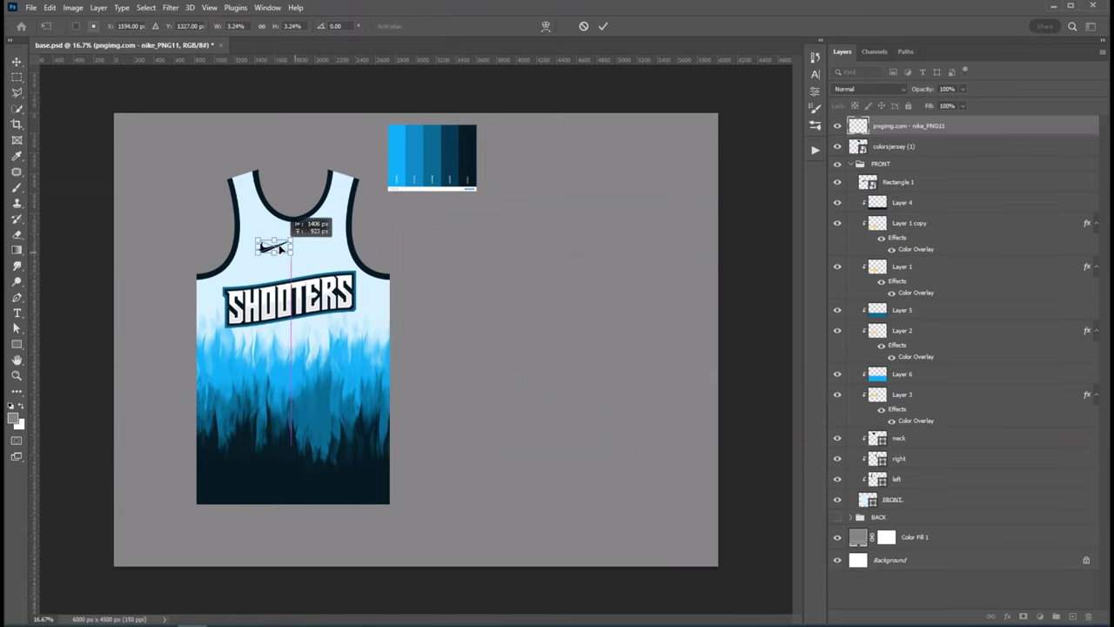
left_click_drag(927, 133, 900, 170)
key("ctrl+g")
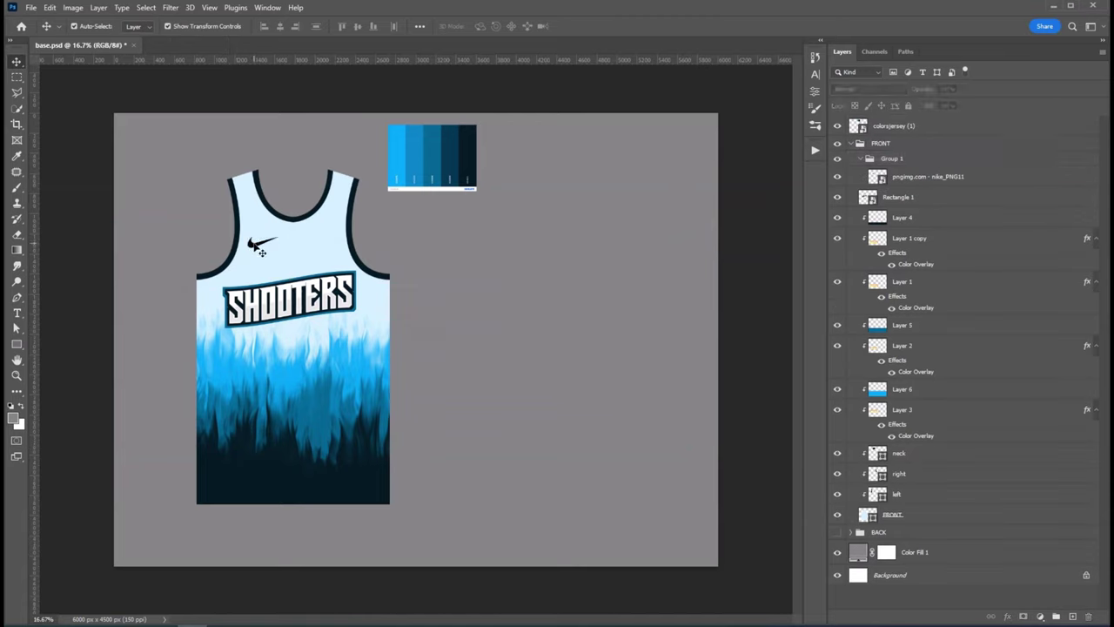
left_click(261, 240)
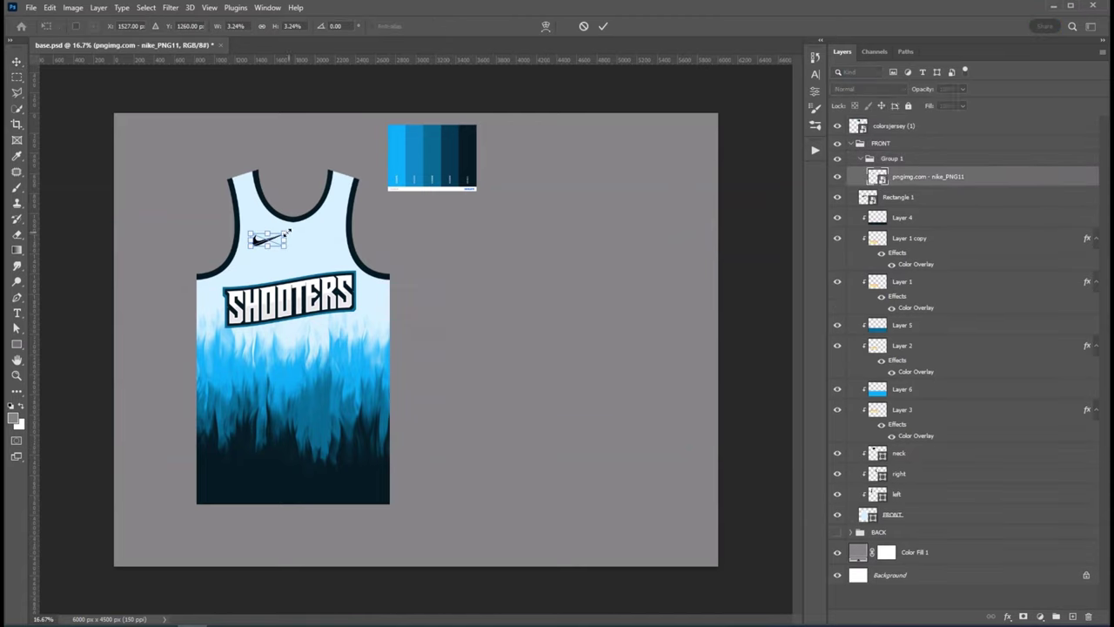
left_click(351, 105)
Place the Kia logo beside the swoosh and resize it
mouse_move(423, 336)
left_mouse_down()
mouse_move(345, 234)
mouse_move(327, 234)
mouse_move(344, 230)
left_mouse_up()
key("Return")
left_click(261, 235, "shift")
left_click(322, 235)
key("ctrl+t")
left_click(345, 263)
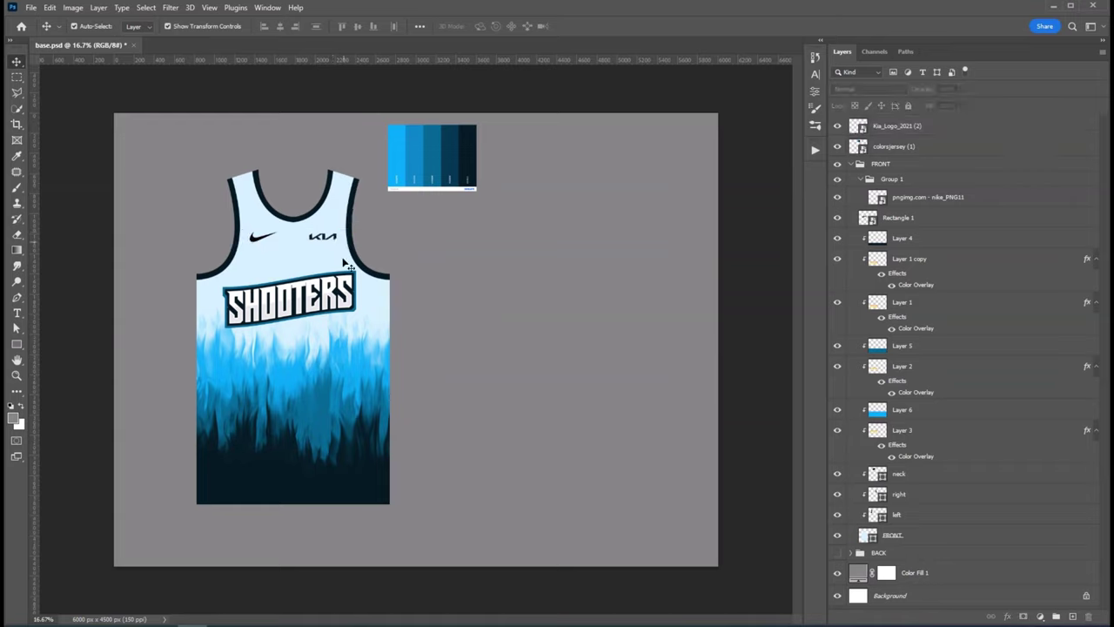
Move the Kia logo layer into Group 1 with the swoosh and collapse the group
left_click(262, 241)
left_click(322, 238)
left_click(387, 159)
left_click(337, 240)
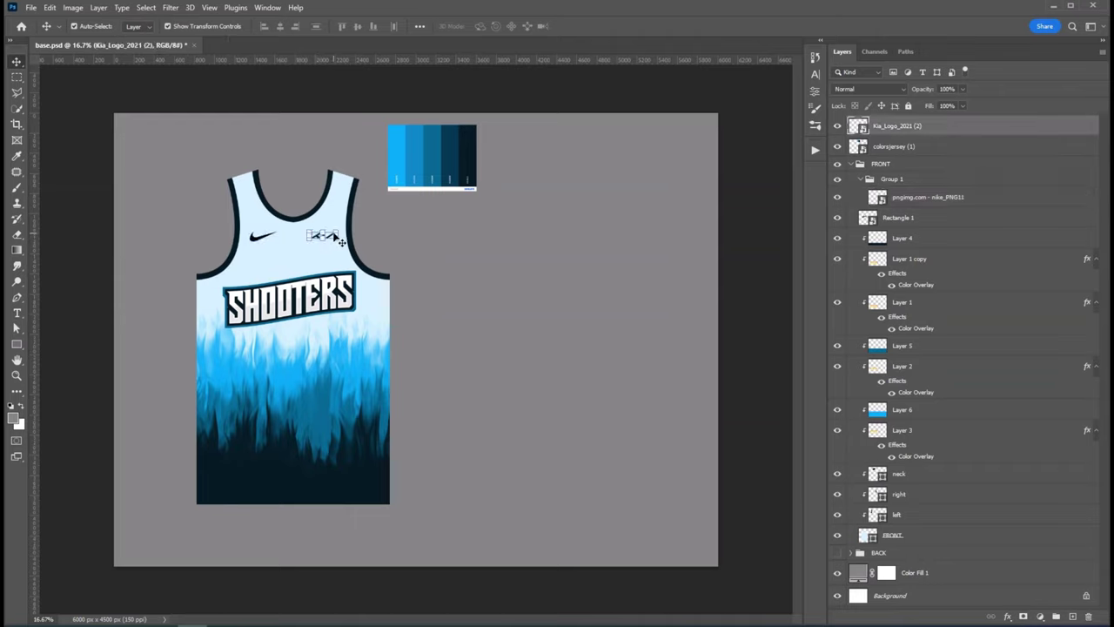
left_click(439, 94)
left_click(306, 270)
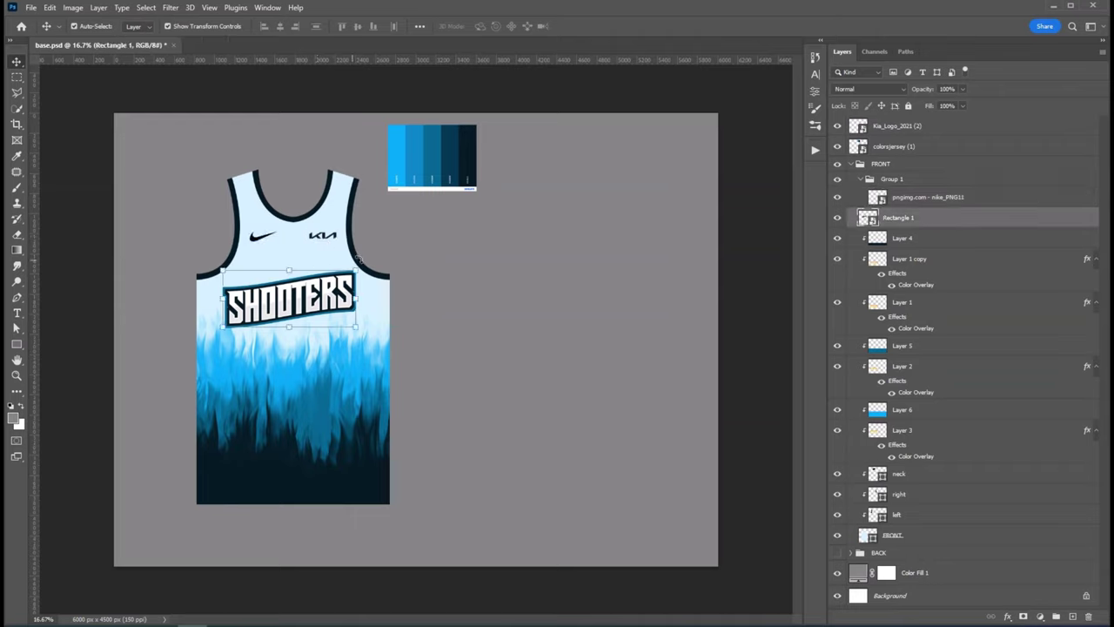
left_click(484, 99)
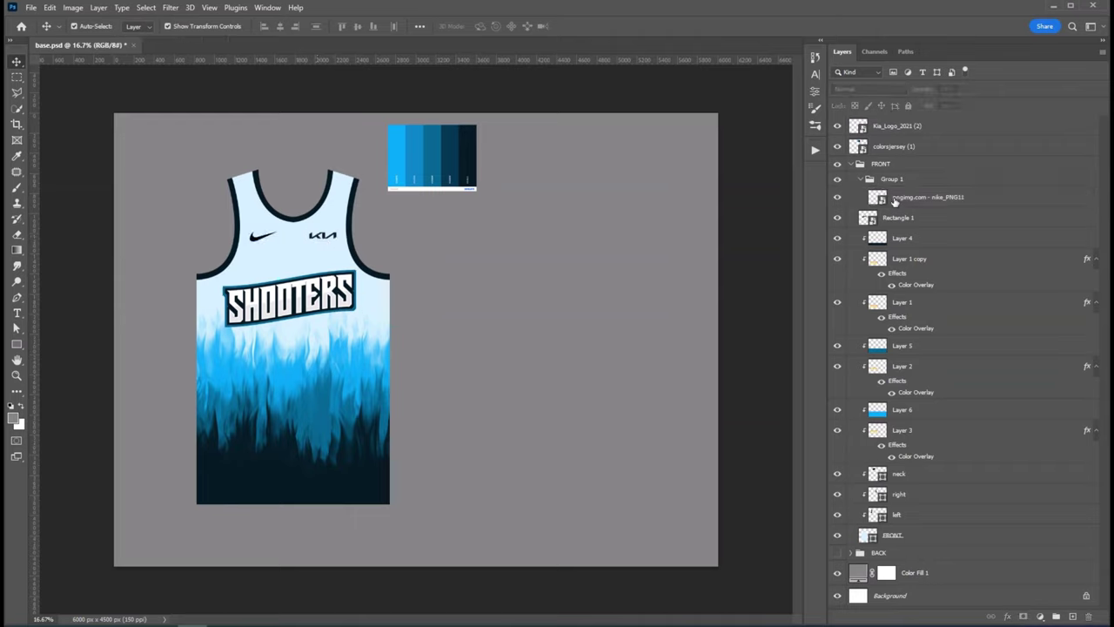
left_click_drag(922, 128, 896, 178)
left_click(891, 160)
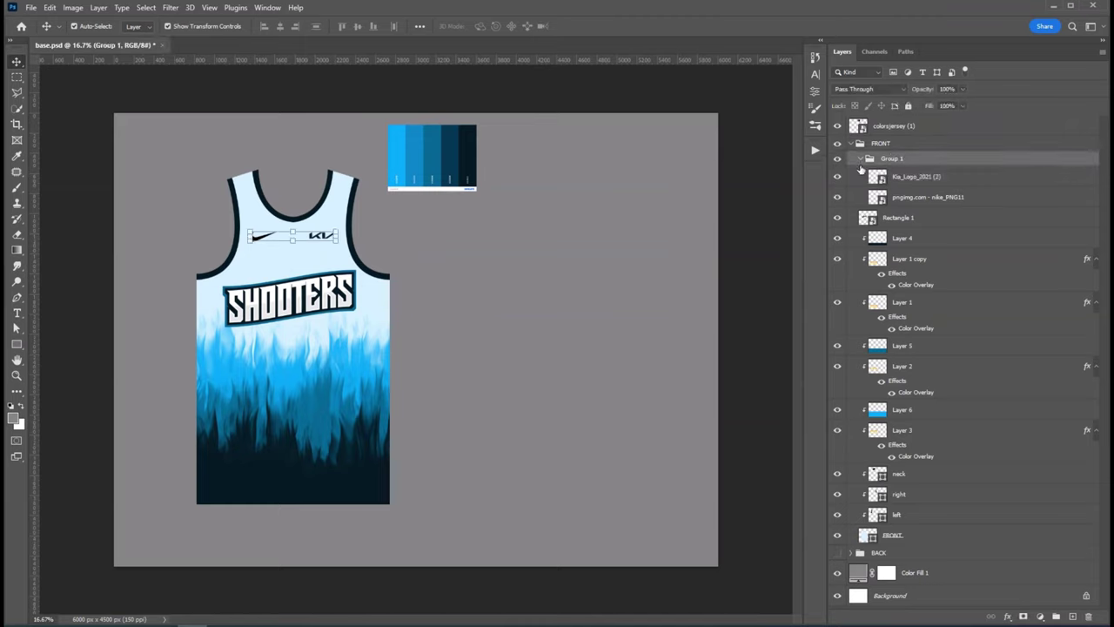
left_click(860, 159)
left_click(897, 175)
left_click(1073, 616)
Type the number 10 below SHOOTERS in dark navy
key("t")
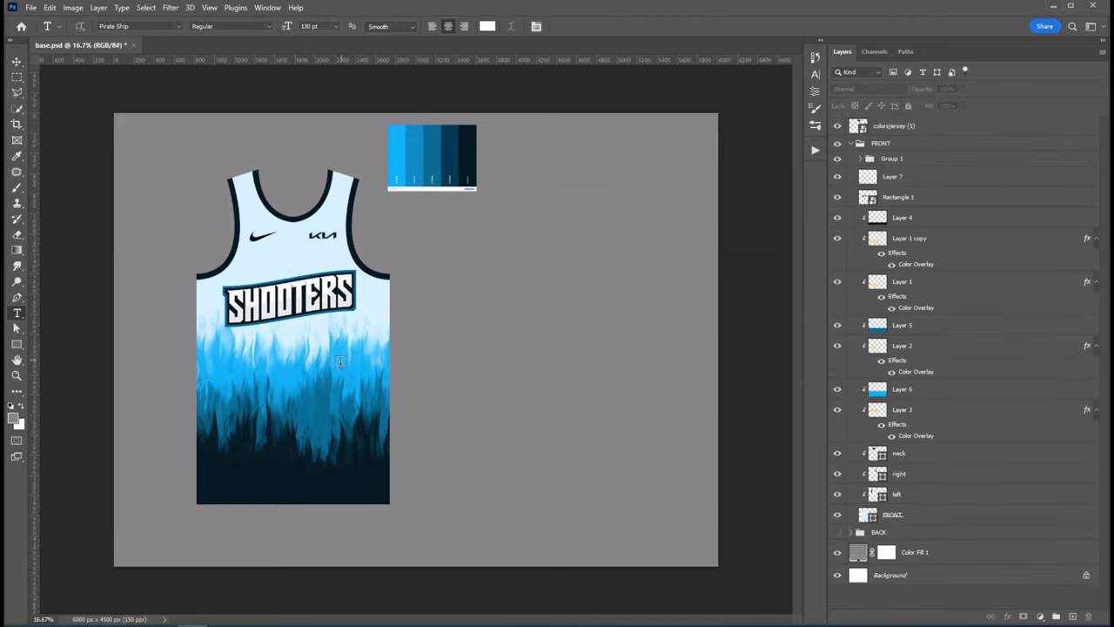
left_click(327, 345)
type("10")
key("ctrl+Return")
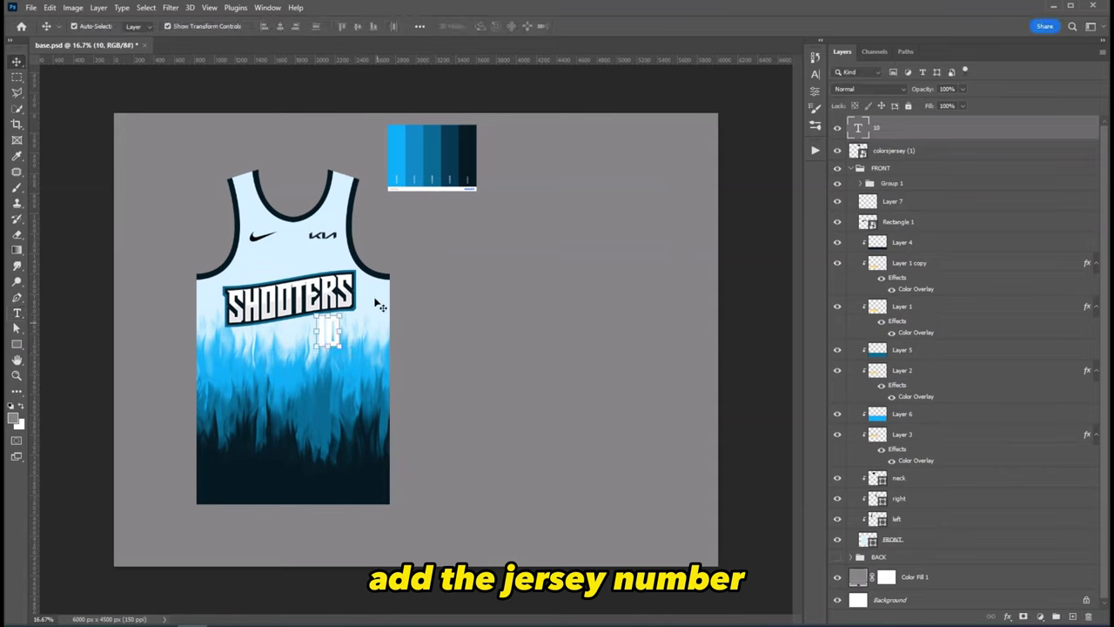
left_click(488, 28)
left_click(467, 157)
left_click(736, 264)
Position the 10 beneath the wordmark and enlarge it to about 126%
key("v")
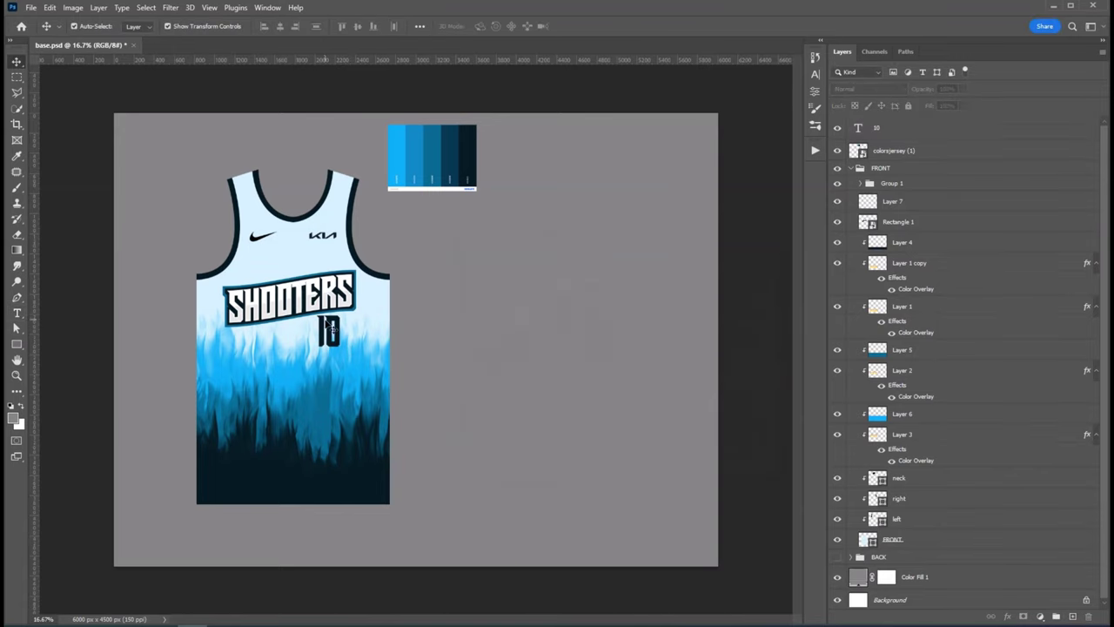
mouse_move(336, 331)
left_mouse_down()
mouse_move(346, 339)
mouse_move(355, 317)
left_mouse_up()
key("ctrl+t")
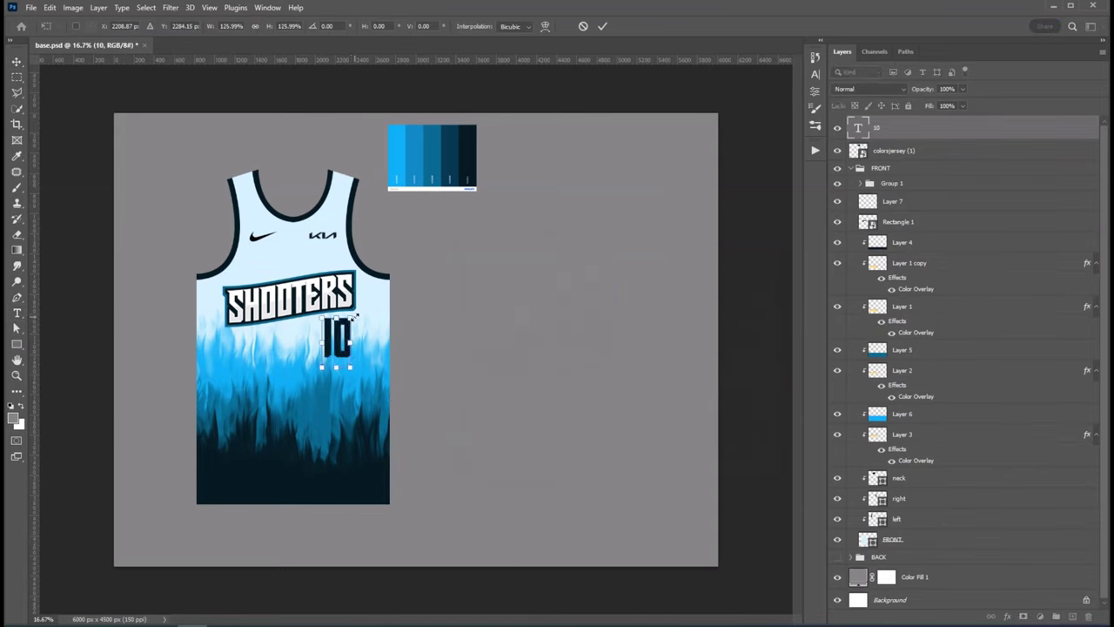
key("Return")
left_click(443, 99)
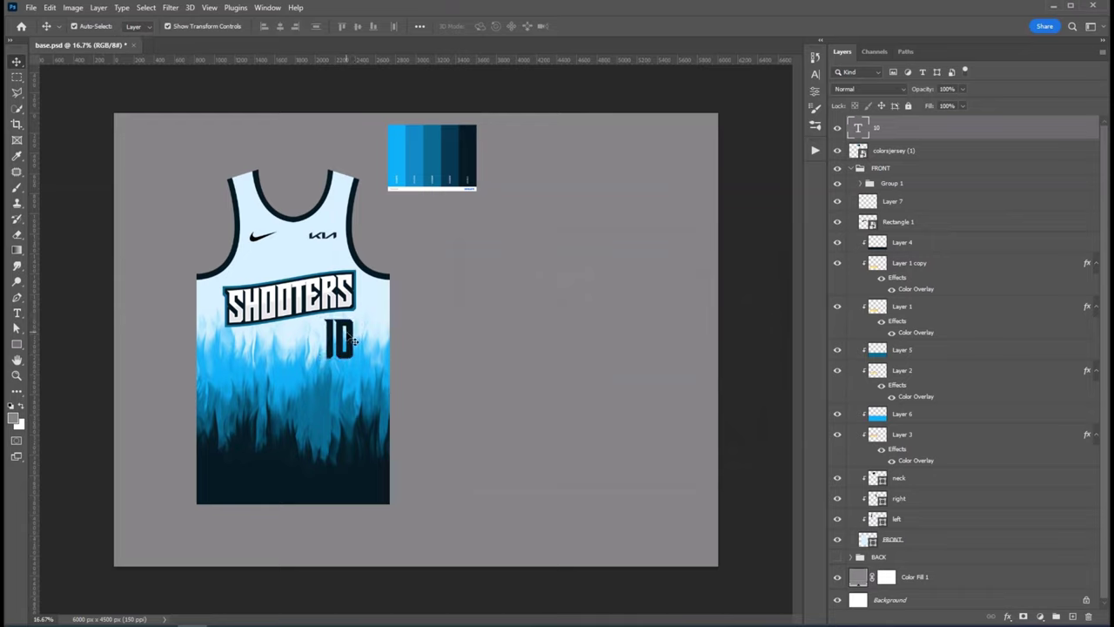
left_click(468, 96)
left_click(449, 171)
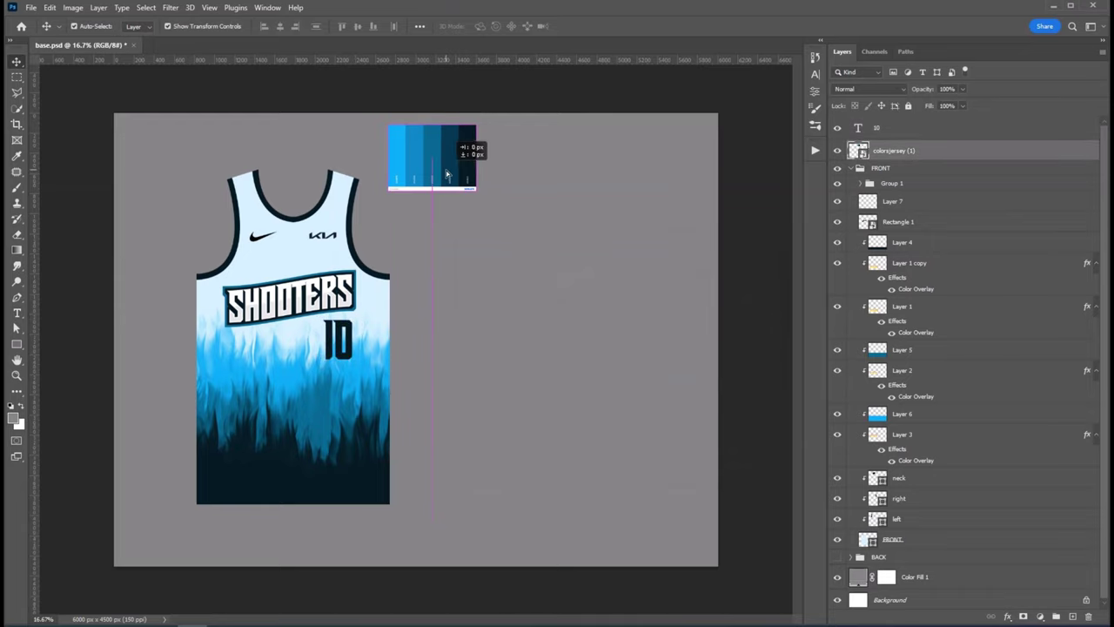
left_click(600, 178)
Collapse the FRONT group and make the BACK jersey visible
left_click(852, 168)
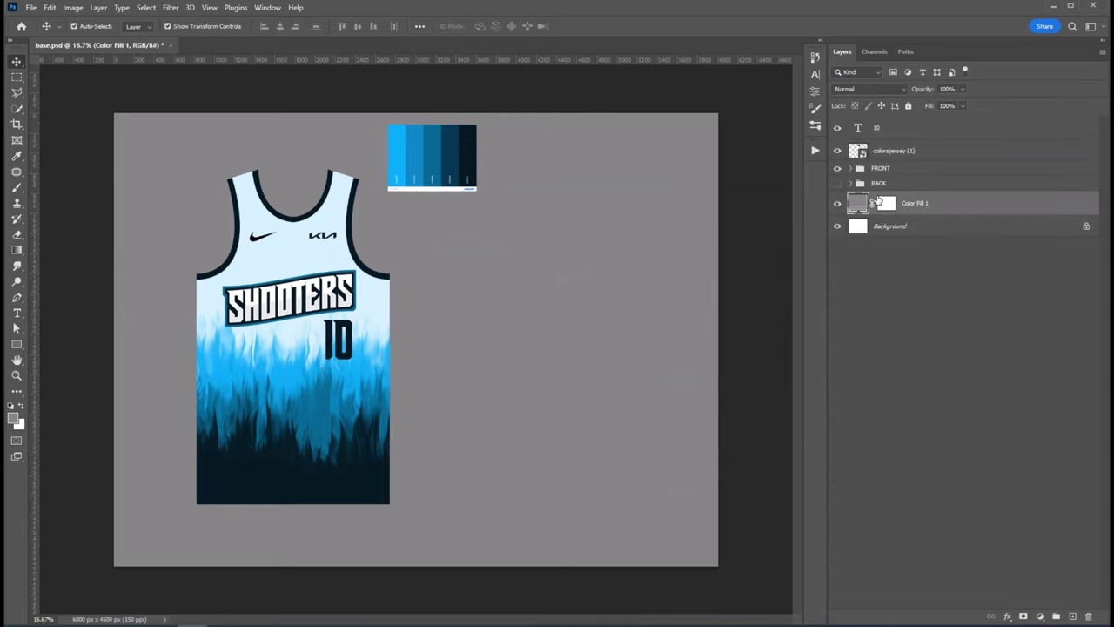
left_click(837, 183)
left_click(748, 199)
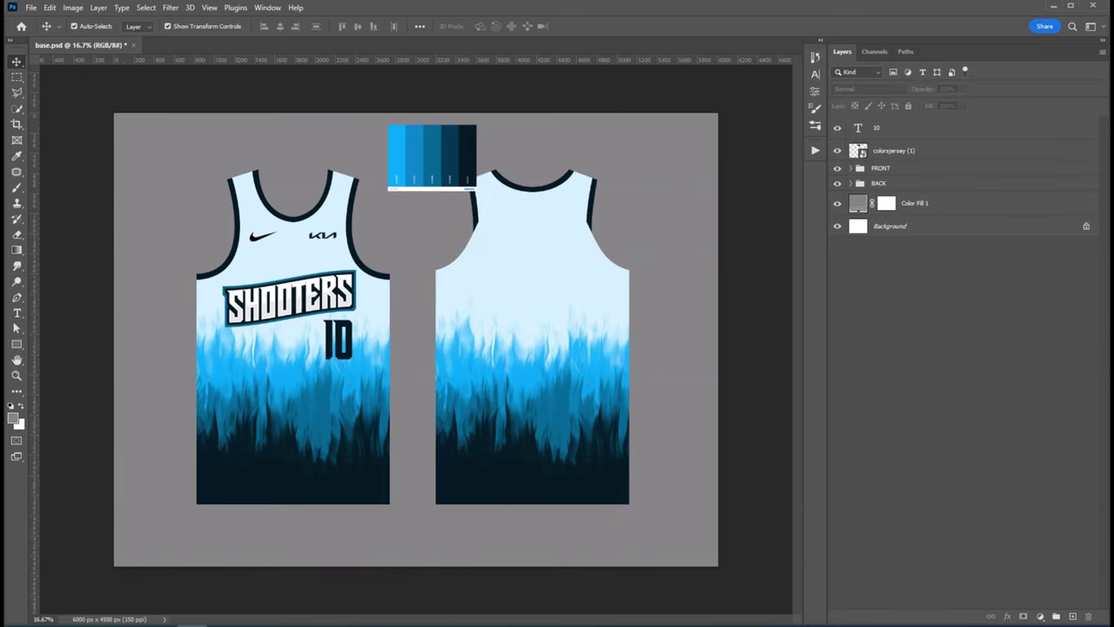
Place a small NBA logo just below the back neckline
left_click_drag(547, 251, 548, 252)
mouse_move(422, 323)
left_mouse_down()
mouse_move(408, 348)
mouse_move(532, 215)
left_mouse_up()
key("Return")
key("ctrl+t")
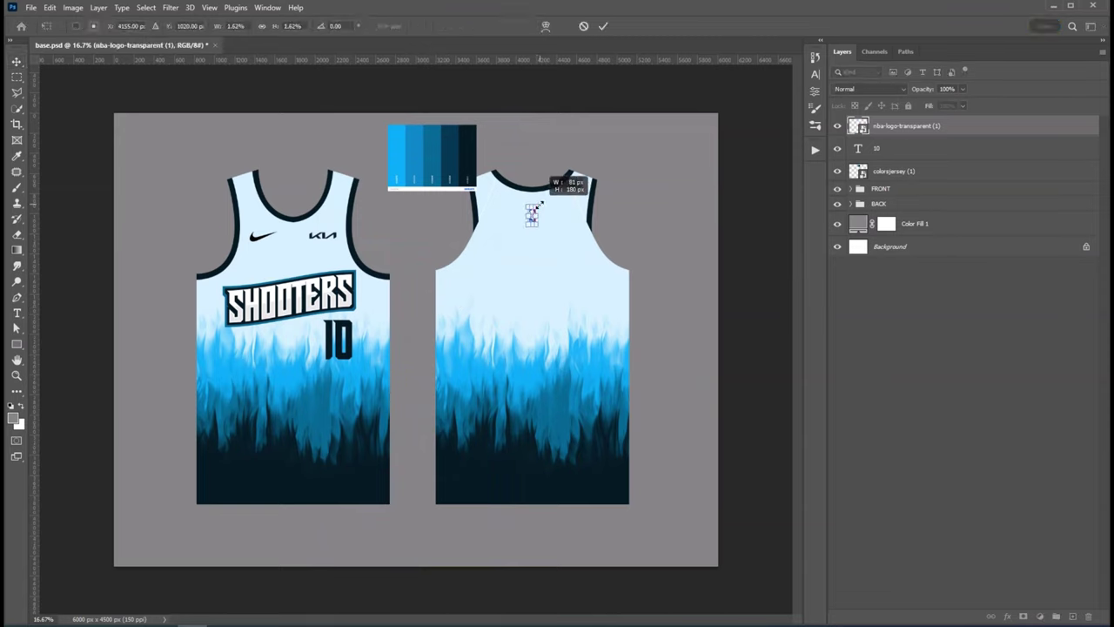
key("Return")
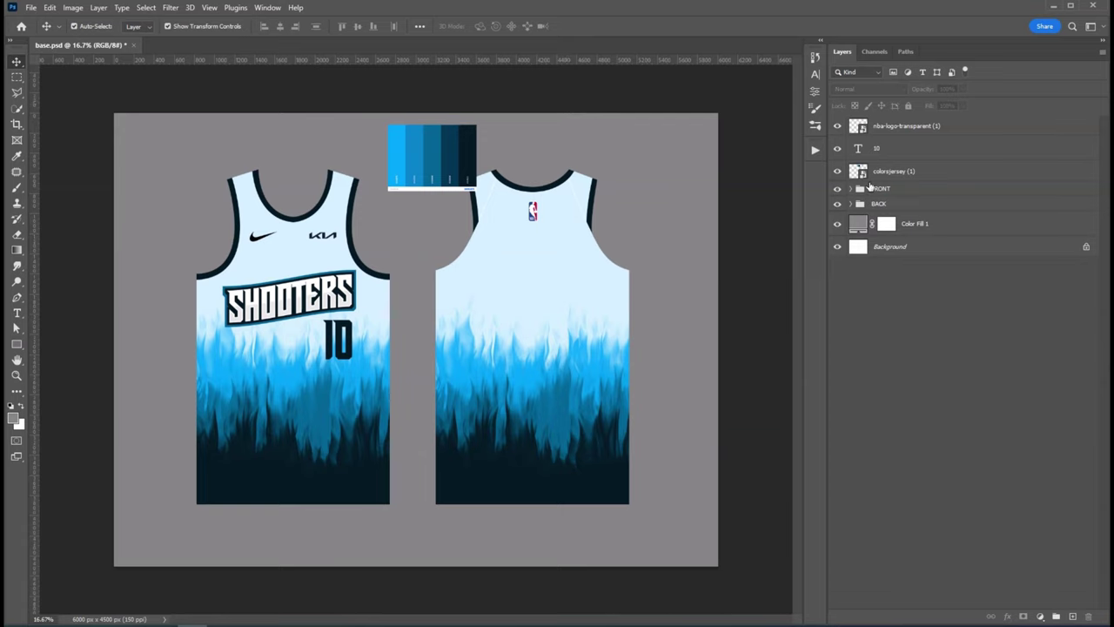
Move the NBA logo into the back design group and draw an ellipse path across the upper back
left_click(850, 203)
left_click_drag(905, 125, 896, 218)
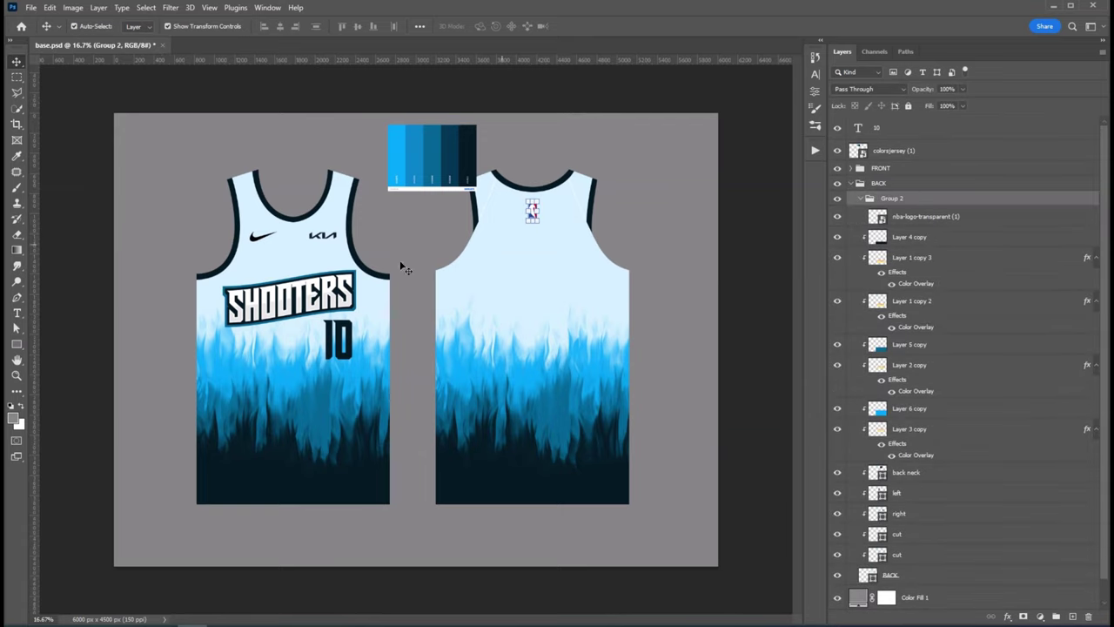
right_click(19, 346)
left_click(86, 357)
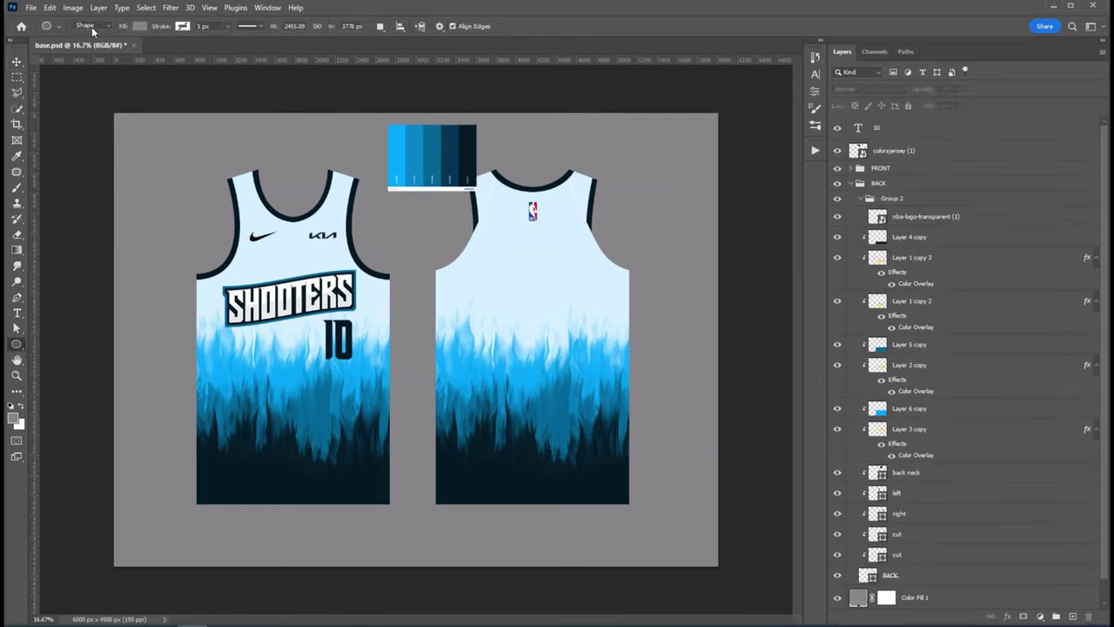
left_click(90, 45)
left_click_drag(461, 251, 602, 331)
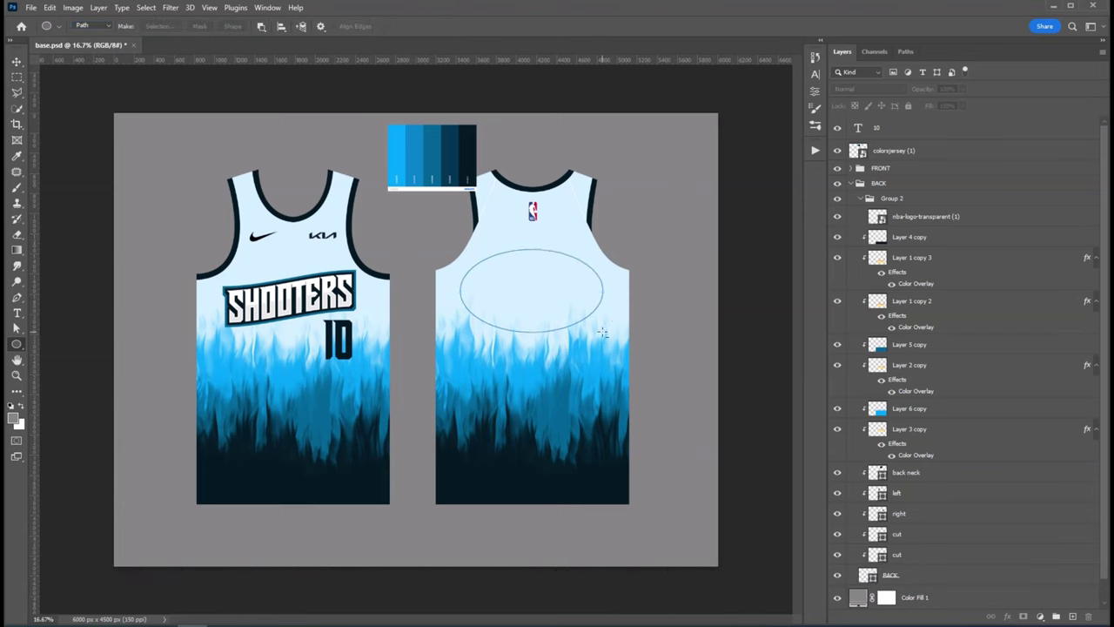
Type 'SURNAME' along the top of the ellipse path and commit it
key("t")
left_click(528, 251)
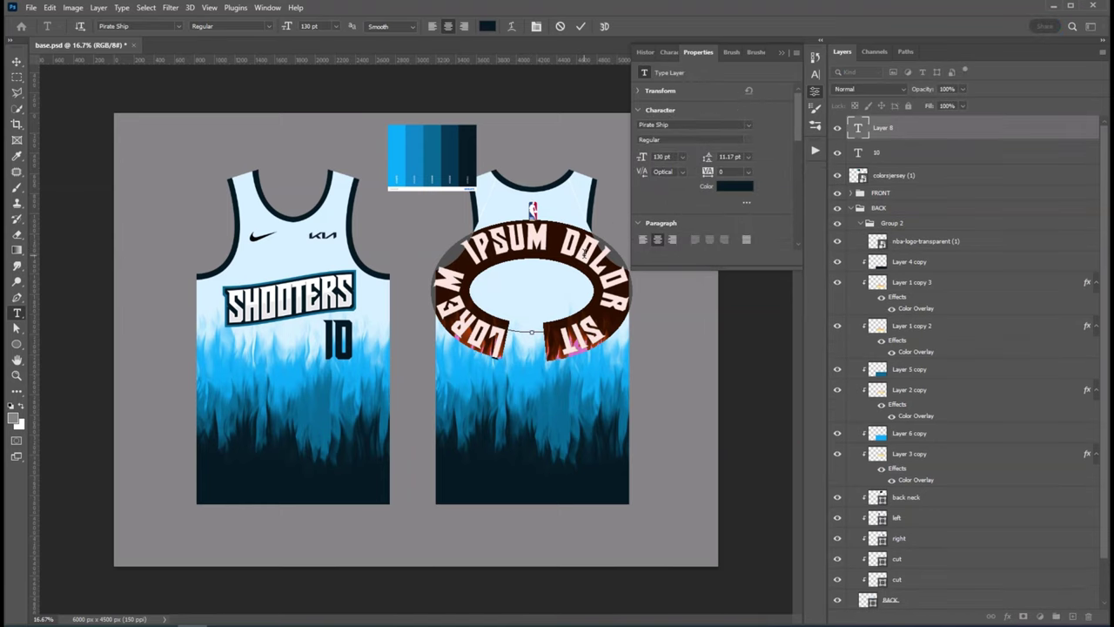
type("SURNAME")
key("ctrl+Return")
key("v")
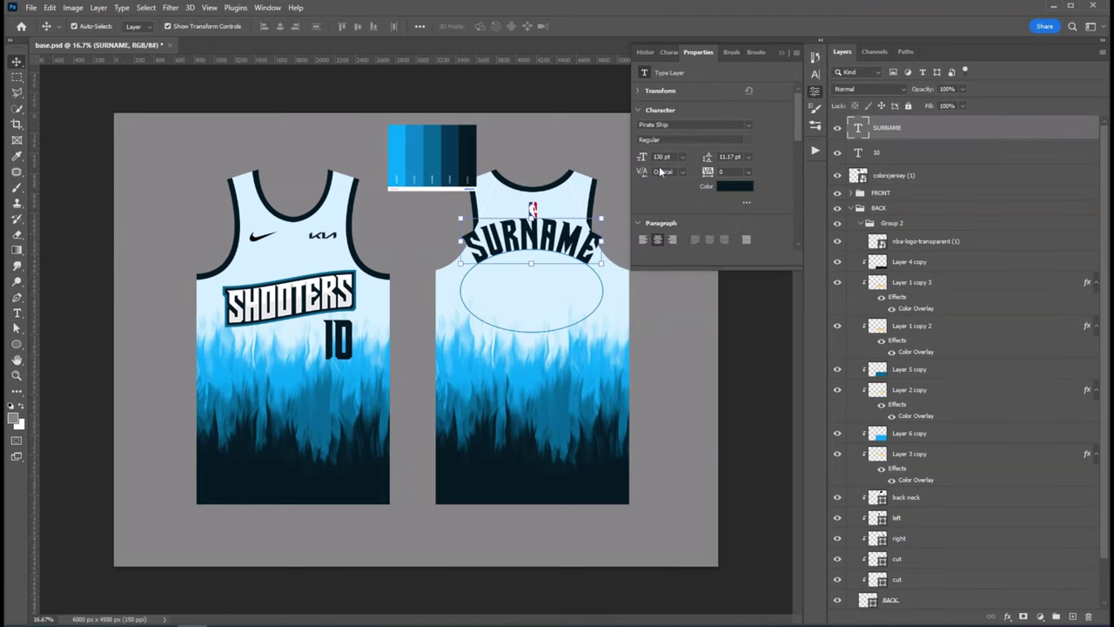
Set SURNAME in Acumin Pro ExtraCondensed Black and enlarge it to 132 pt
left_click(815, 74)
left_click_drag(680, 89, 654, 104)
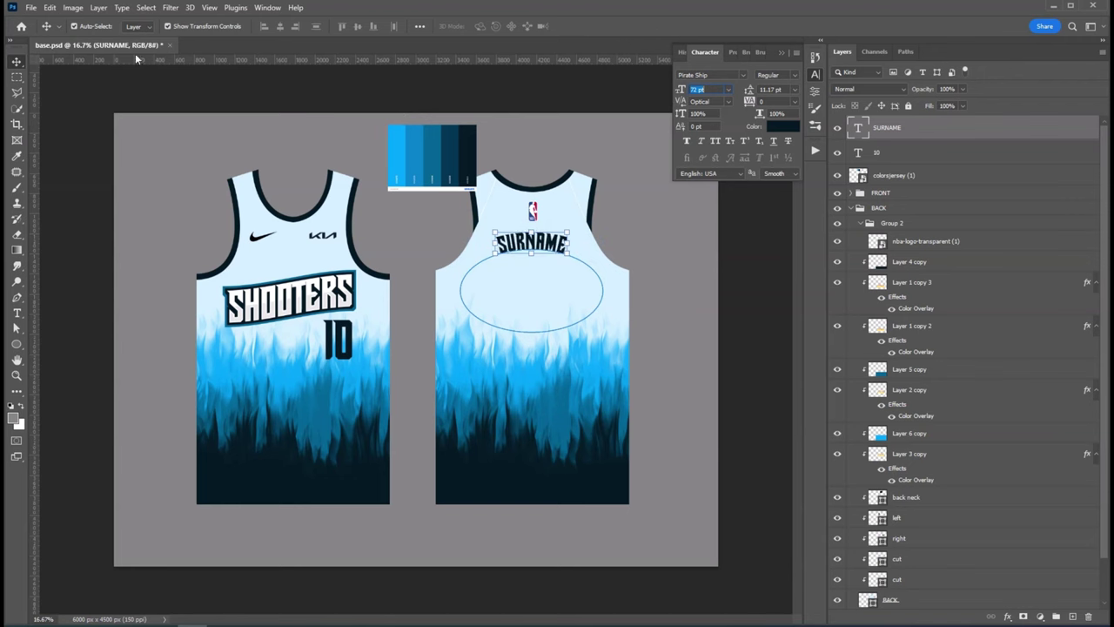
left_click(718, 76)
type("ACU")
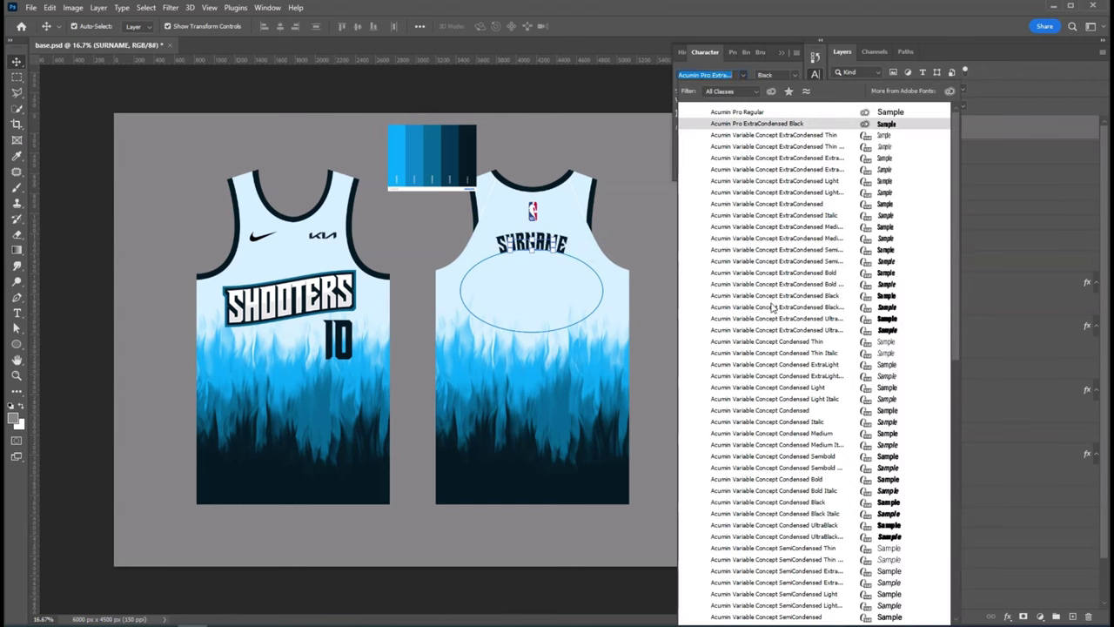
key("Escape")
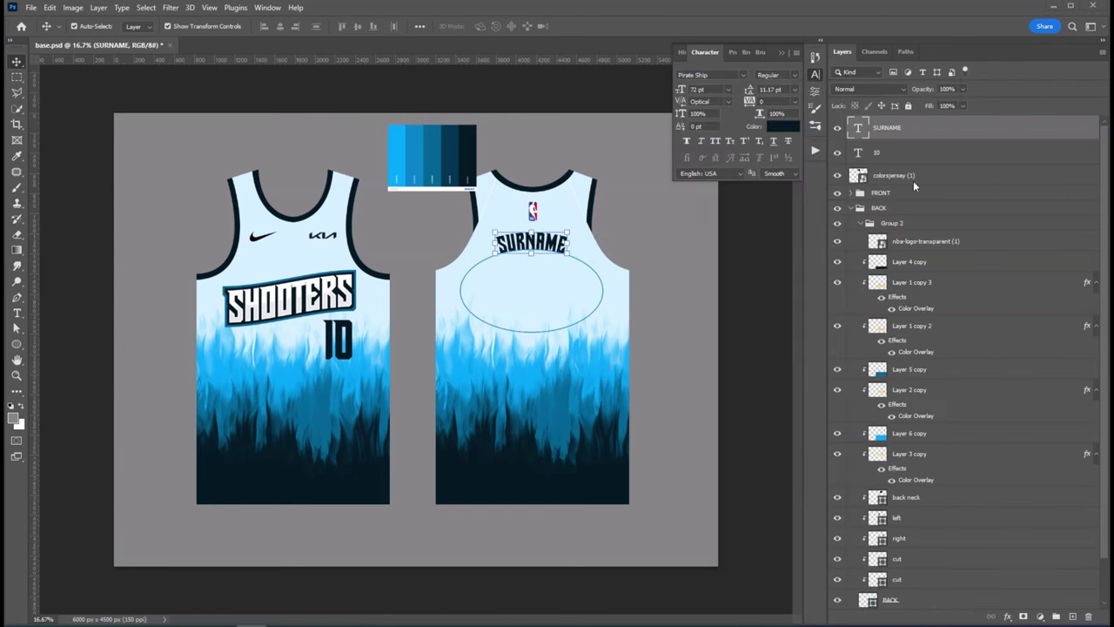
type("ACUMIN PRO")
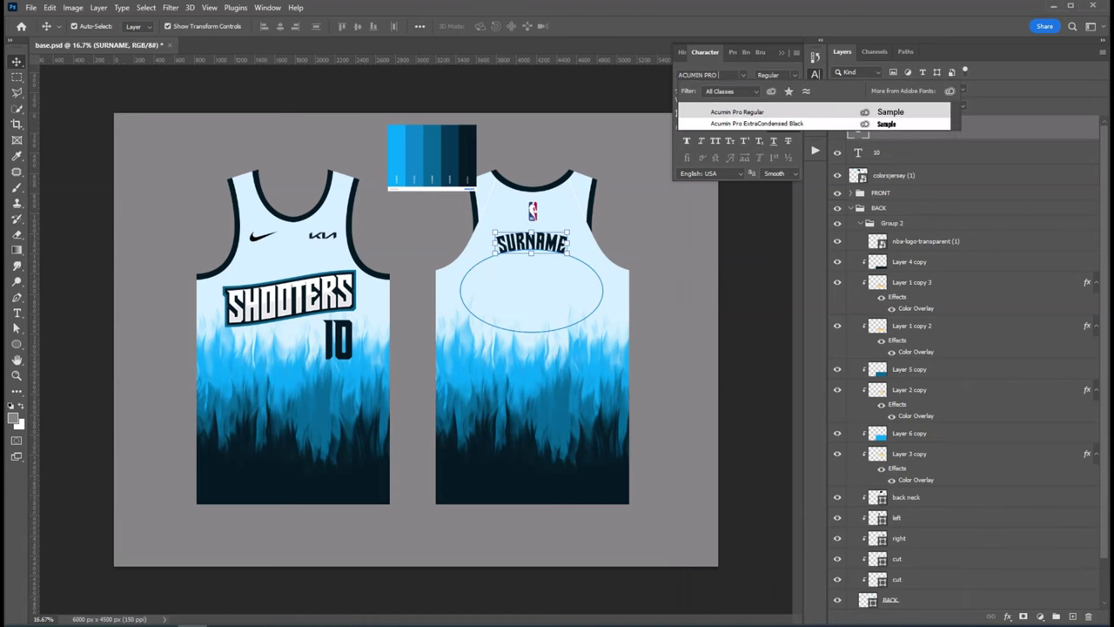
left_click(734, 111)
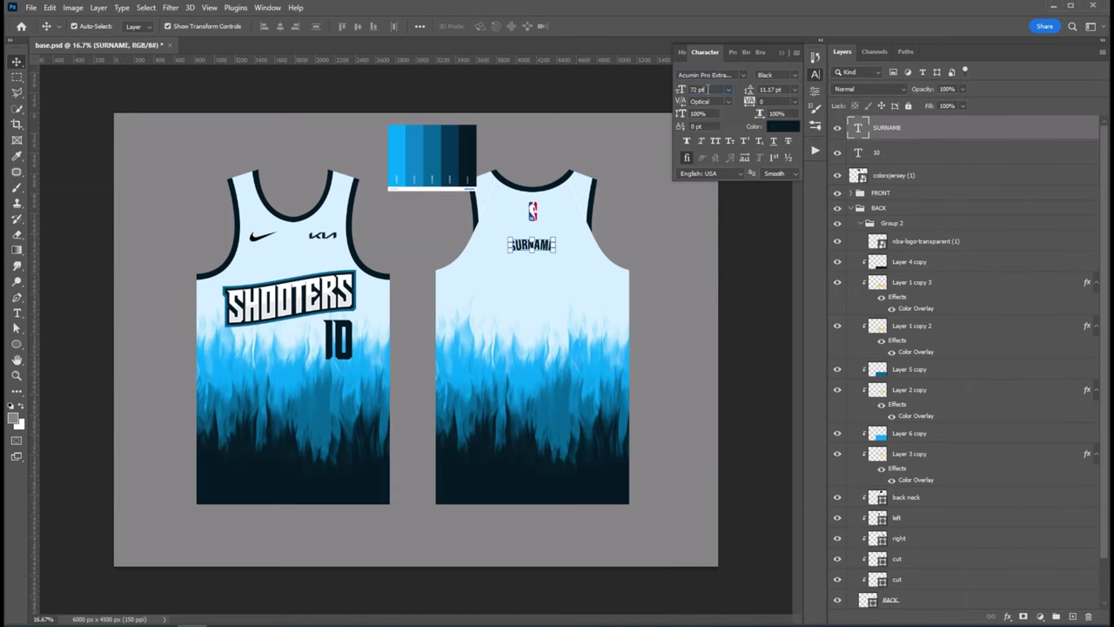
key("Up")
key("Up")
key("Up")
key("Up")
key("Up")
key("Up")
key("Up")
key("Up")
key("Up")
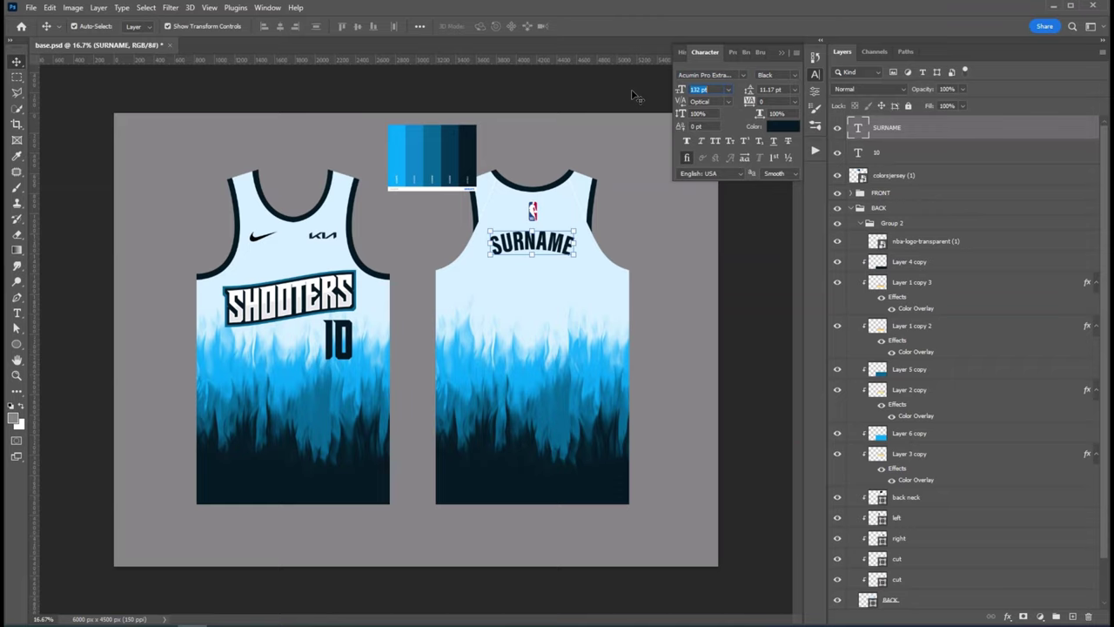
key("Up")
key("Up")
key("Up")
left_click(746, 228)
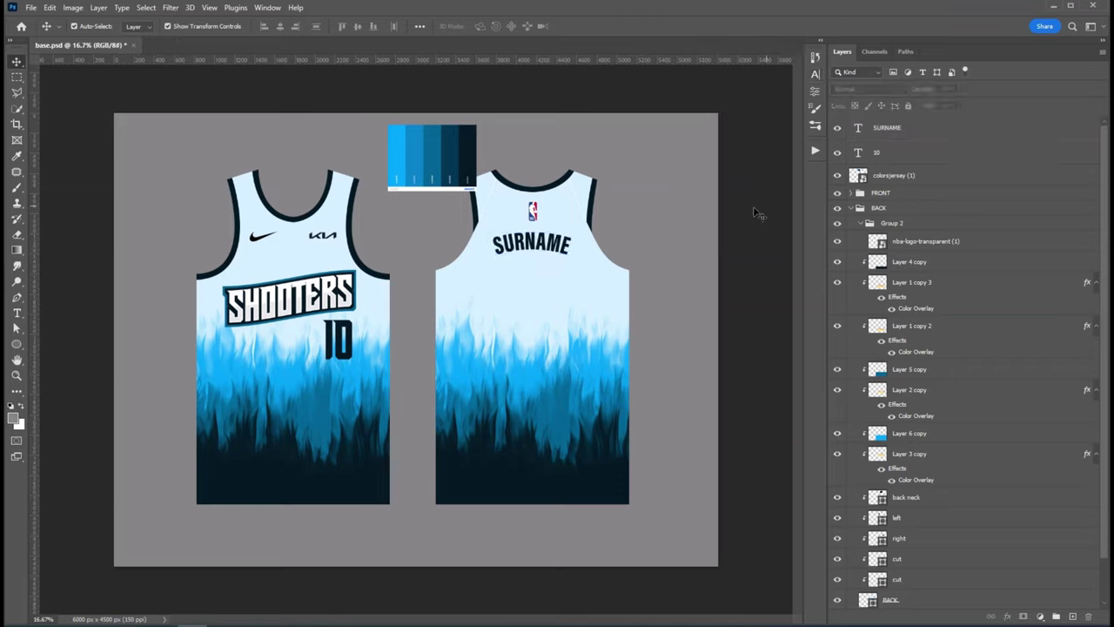
Nudge SURNAME lower so it sits below the NBA logo
left_click_drag(538, 243, 539, 250)
left_click(533, 211)
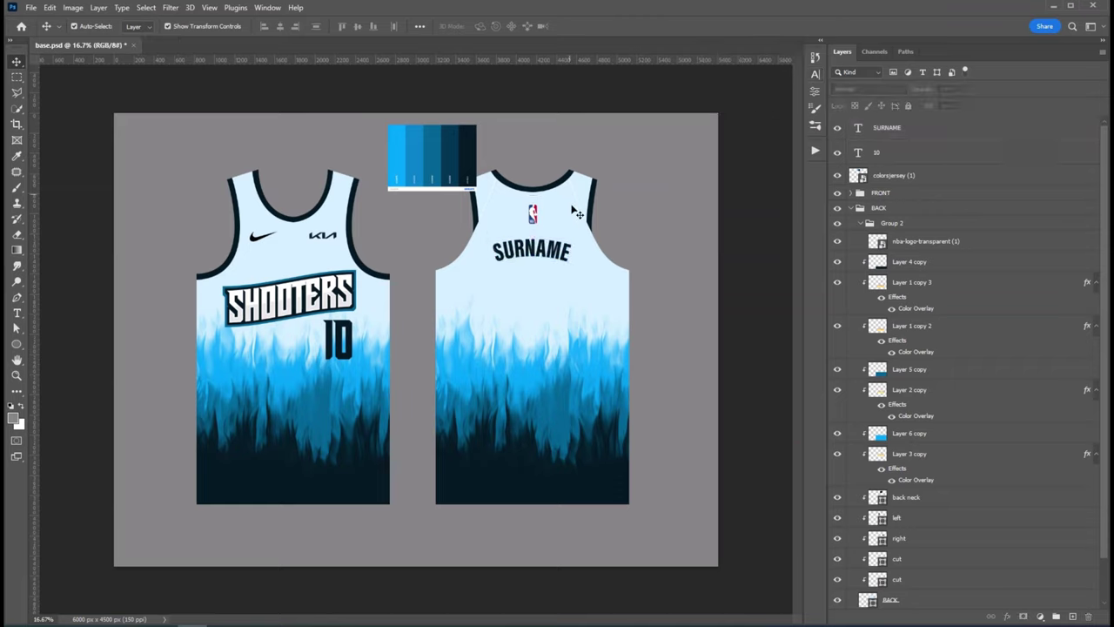
left_click(532, 249)
Duplicate the number 10 into the back group and enlarge it onto the back jersey
left_click(352, 329)
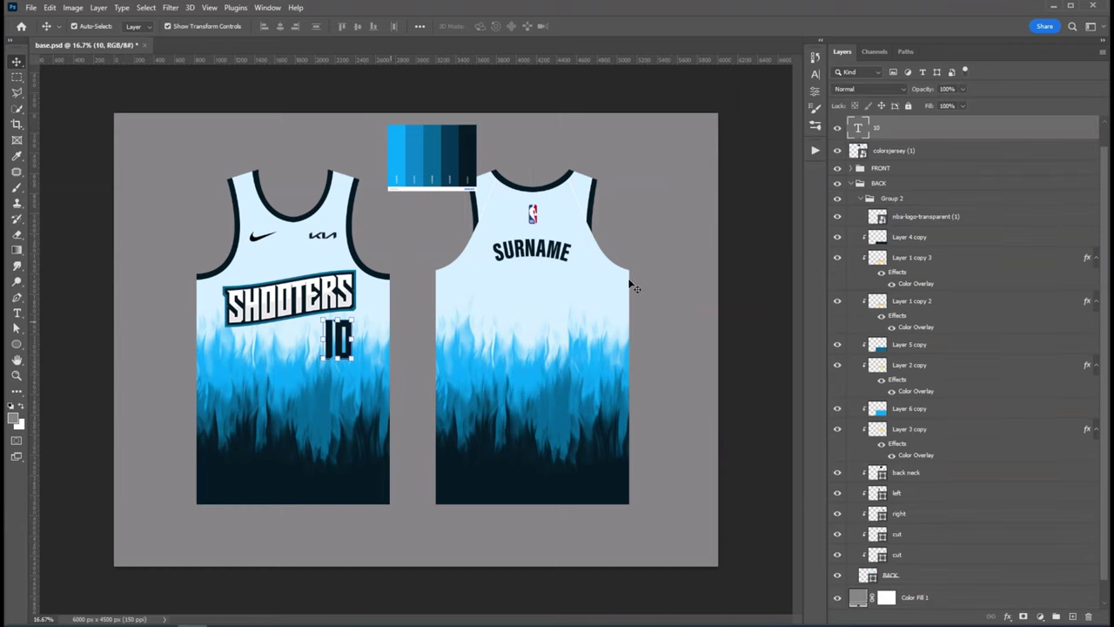
left_click_drag(905, 129, 905, 228)
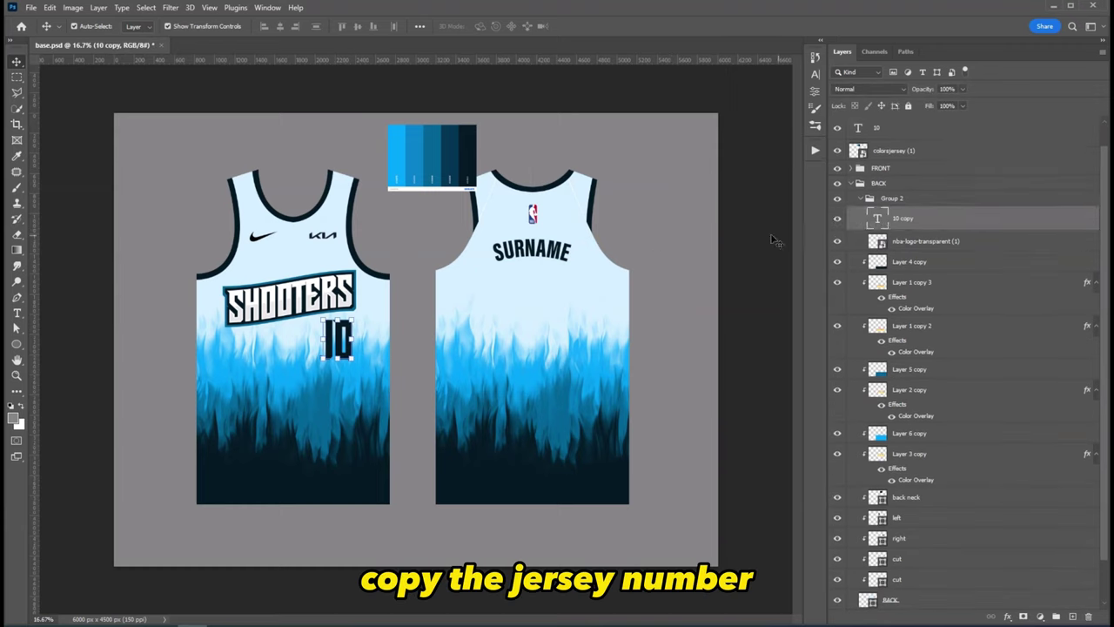
left_click(561, 254)
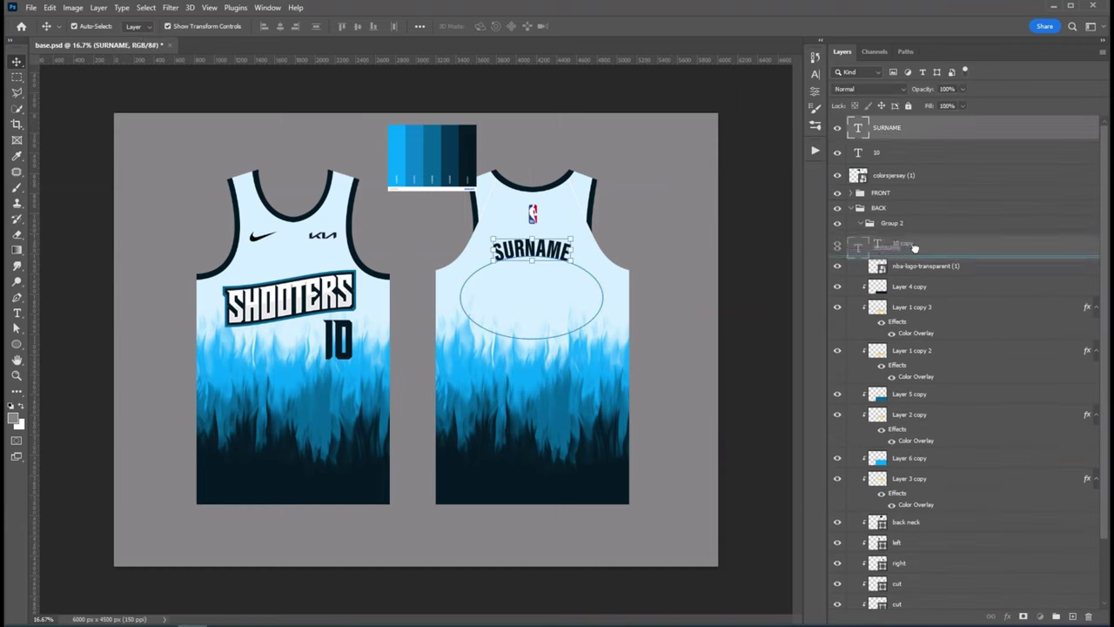
left_click(904, 218)
key("ctrl+t")
mouse_move(340, 340)
left_mouse_down()
mouse_move(523, 304)
mouse_move(546, 259)
mouse_move(550, 314)
left_mouse_up()
key("Return")
Centre the back number 10 beneath SURNAME
key("ctrl+semicolon")
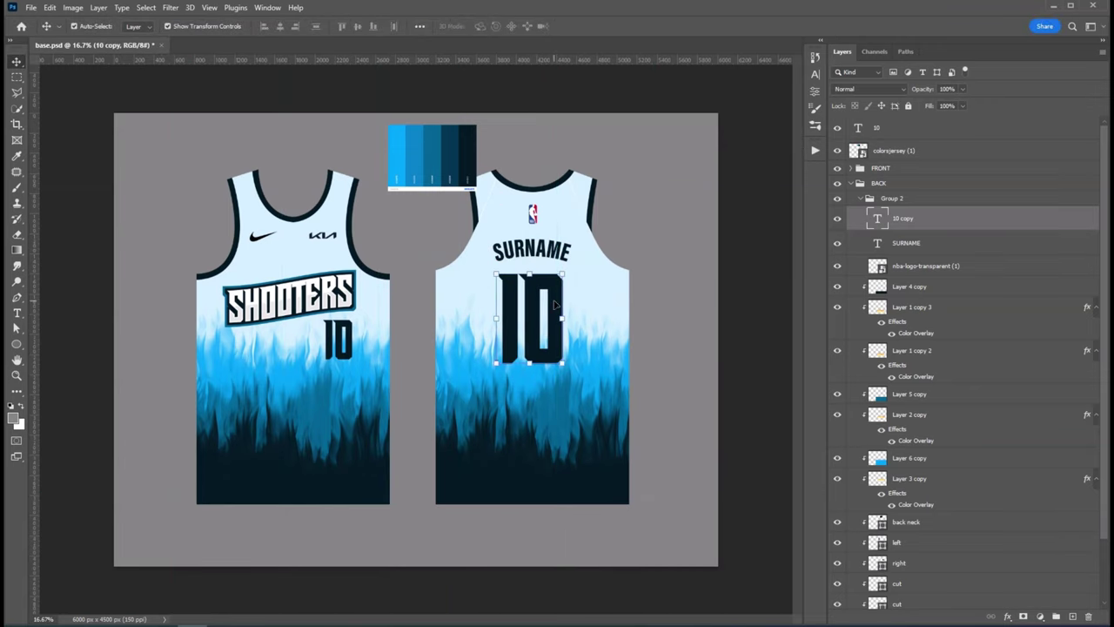
left_click(548, 318)
key("m")
left_click_drag(435, 269, 628, 399)
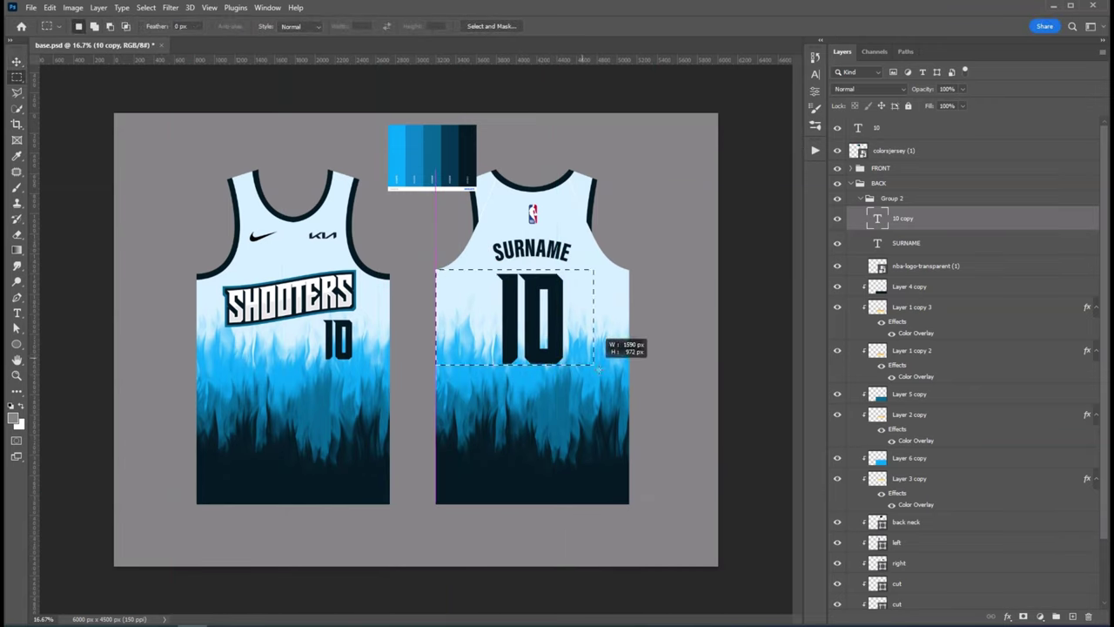
key("v")
key("ctrl+d")
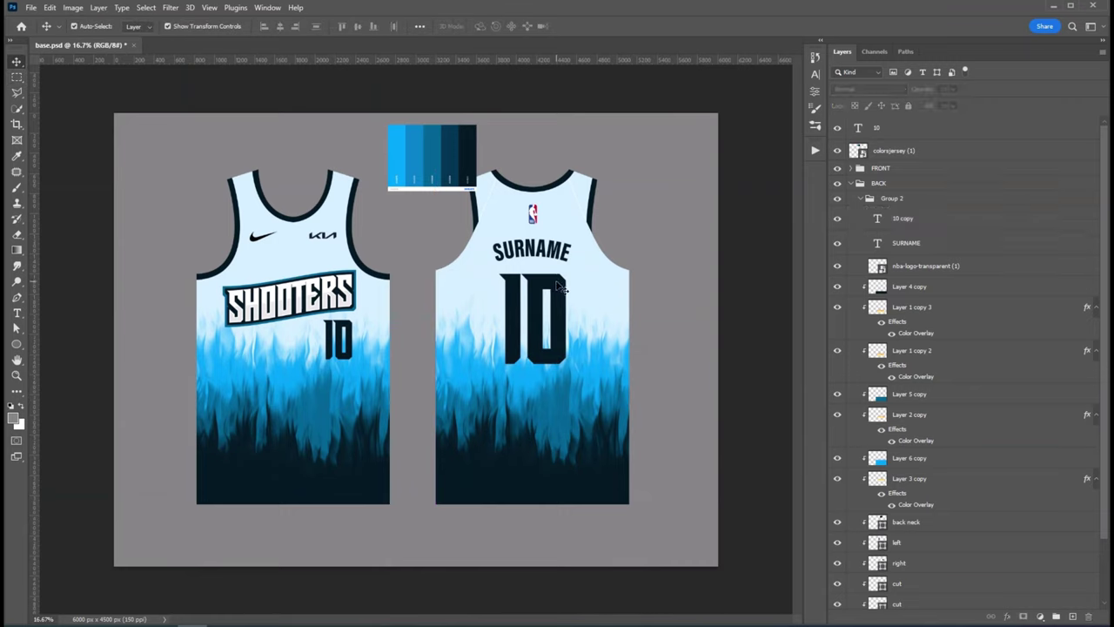
left_click_drag(557, 283, 557, 292)
Place the TAG image on the canvas and shrink it to a small label
left_click(736, 291)
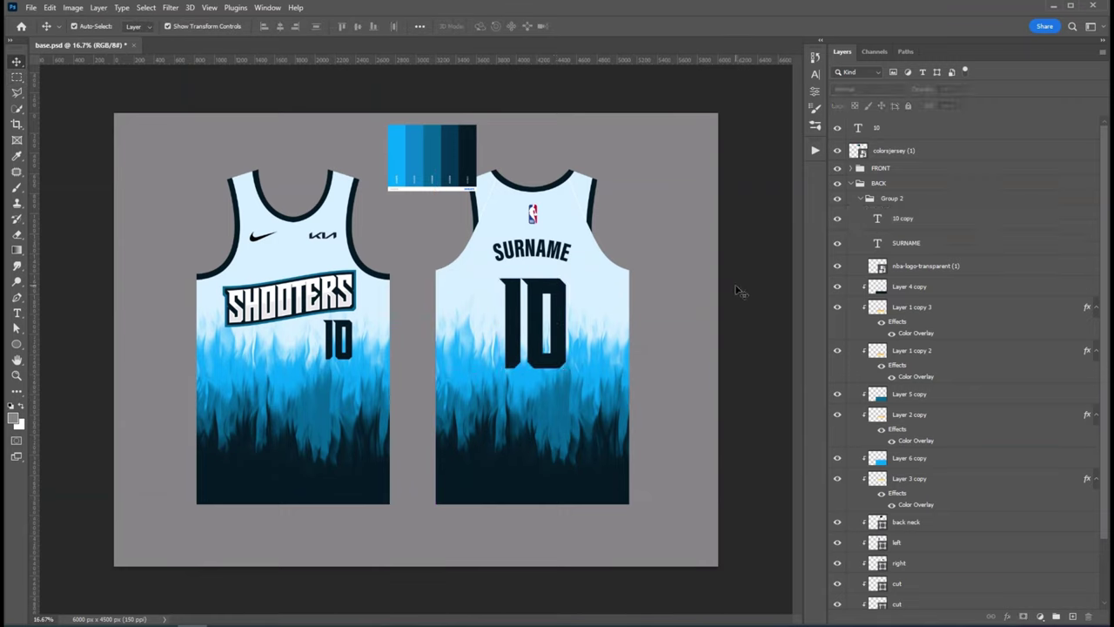
left_click_drag(311, 398, 391, 341)
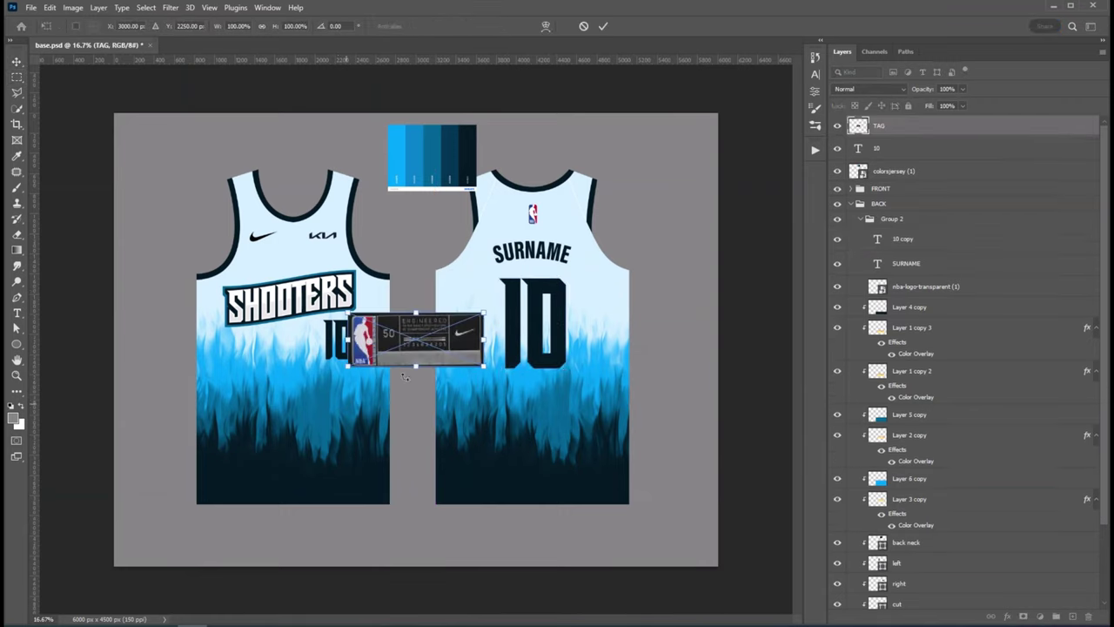
mouse_move(484, 311)
left_mouse_down()
mouse_move(402, 346)
mouse_move(351, 467)
mouse_move(369, 465)
left_mouse_up()
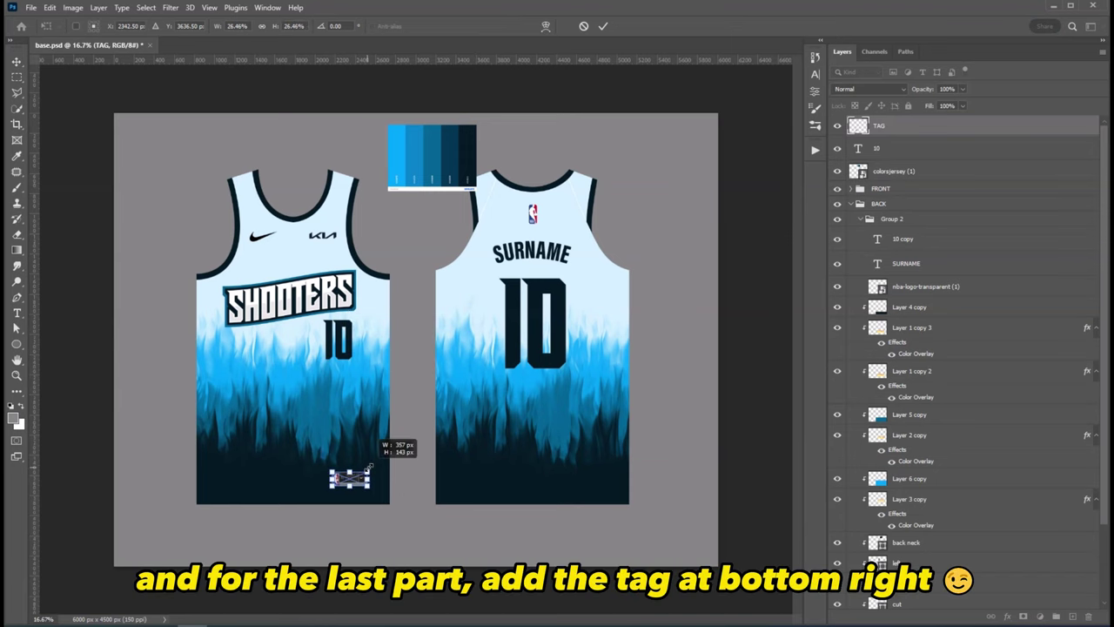
key("Return")
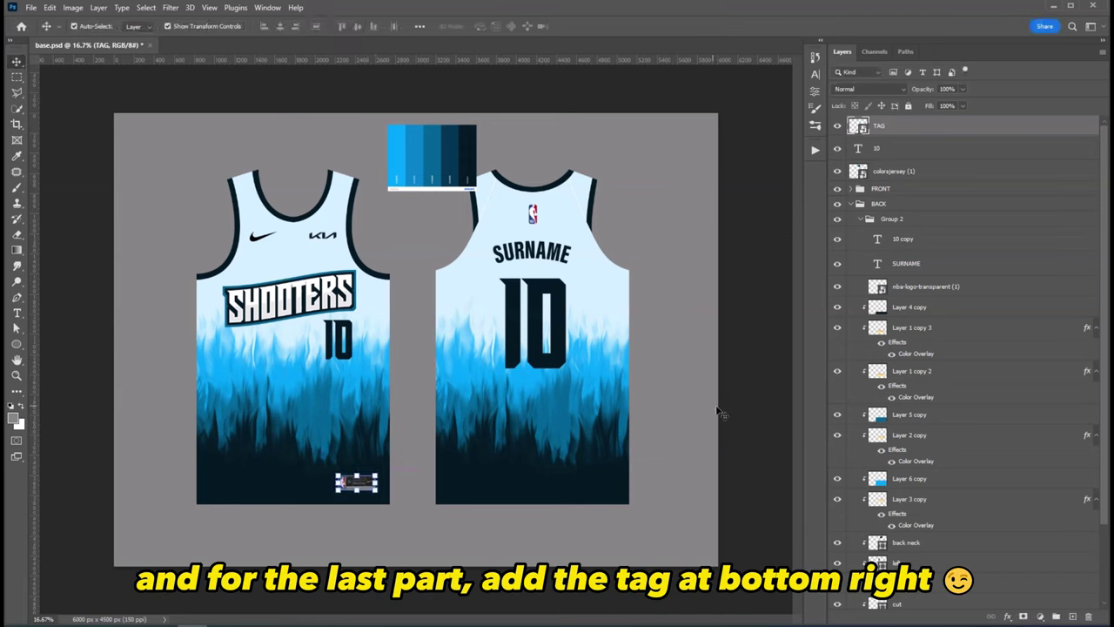
Add an Exposure adjustment layer clipped to the TAG layer
left_click(1039, 617)
left_click(1057, 470)
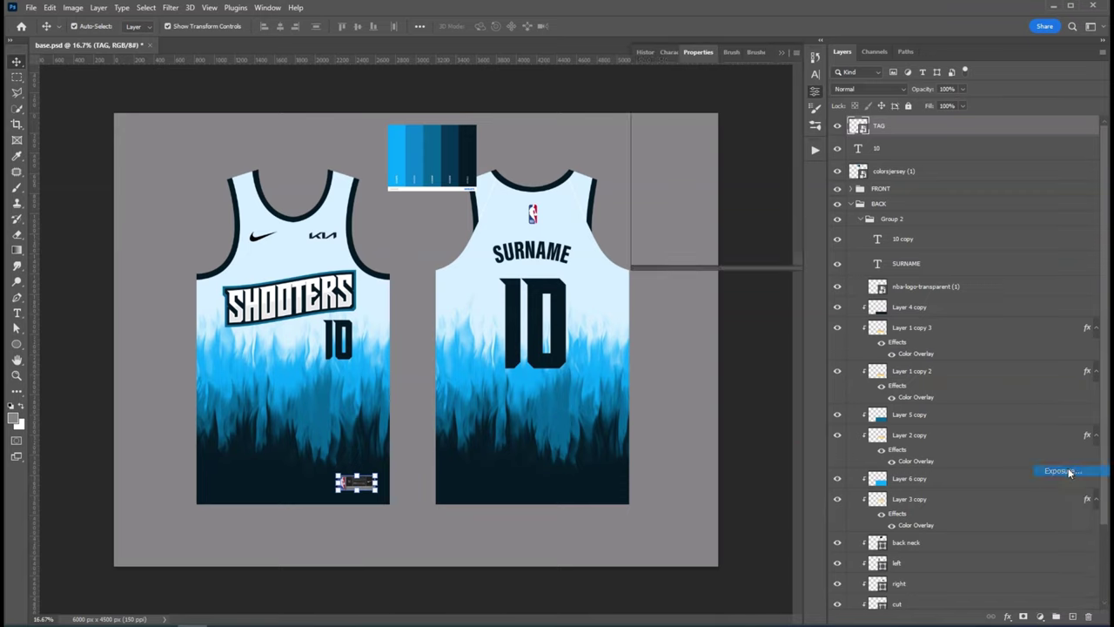
left_click(909, 138, "alt")
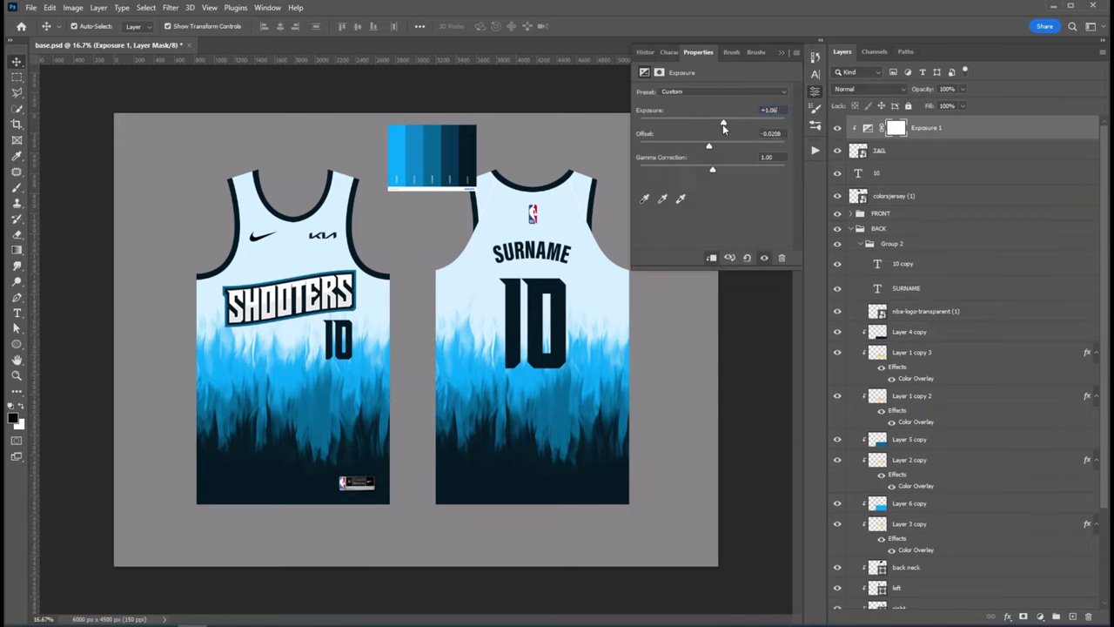
Slightly resize the tag at the front jersey's lower right
left_click(782, 52)
key("alt+bracketleft")
key("ctrl+t")
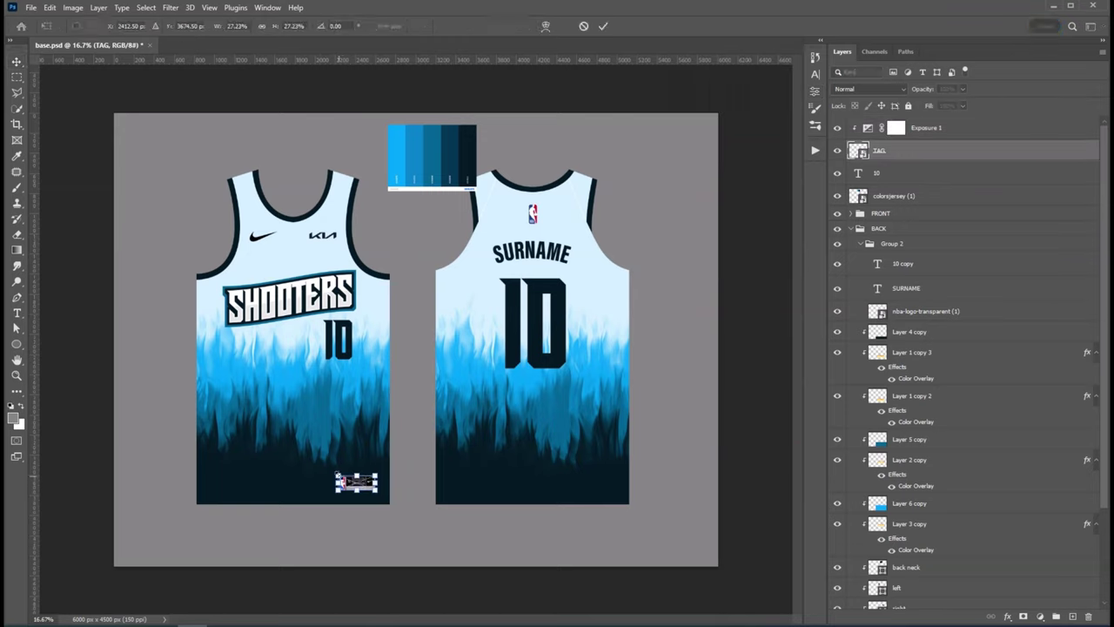
left_click_drag(339, 475, 338, 472)
key("Return")
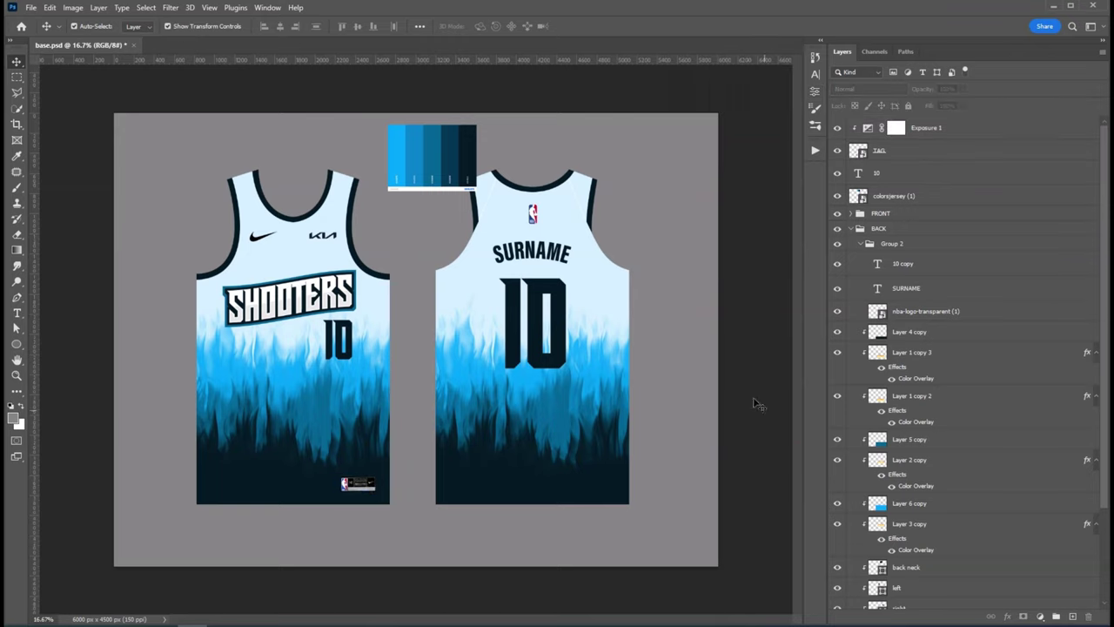
left_click(443, 159)
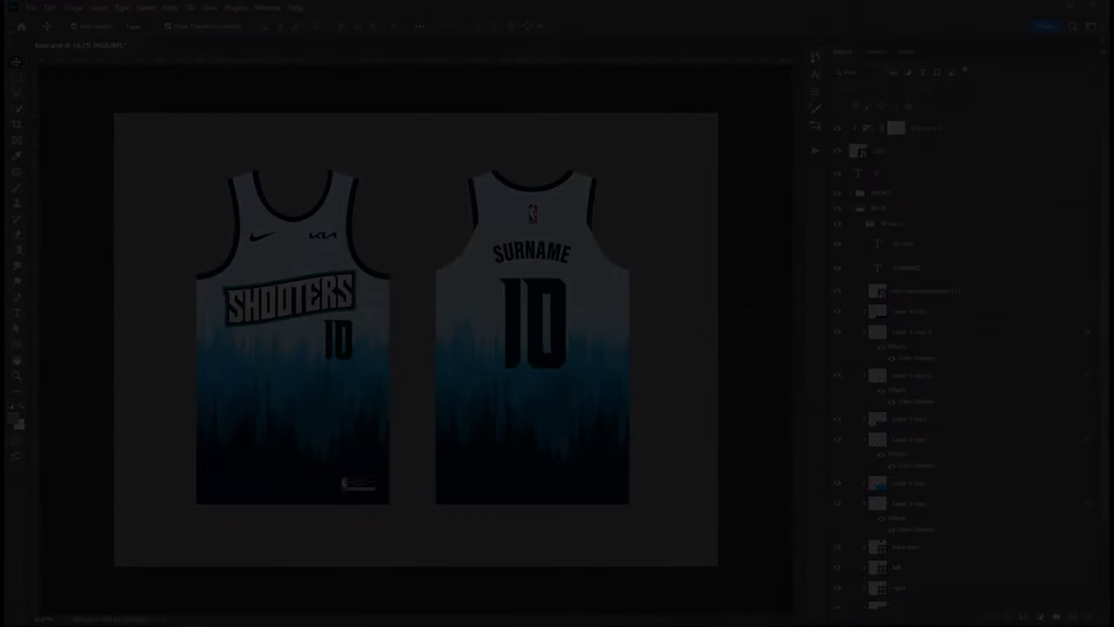